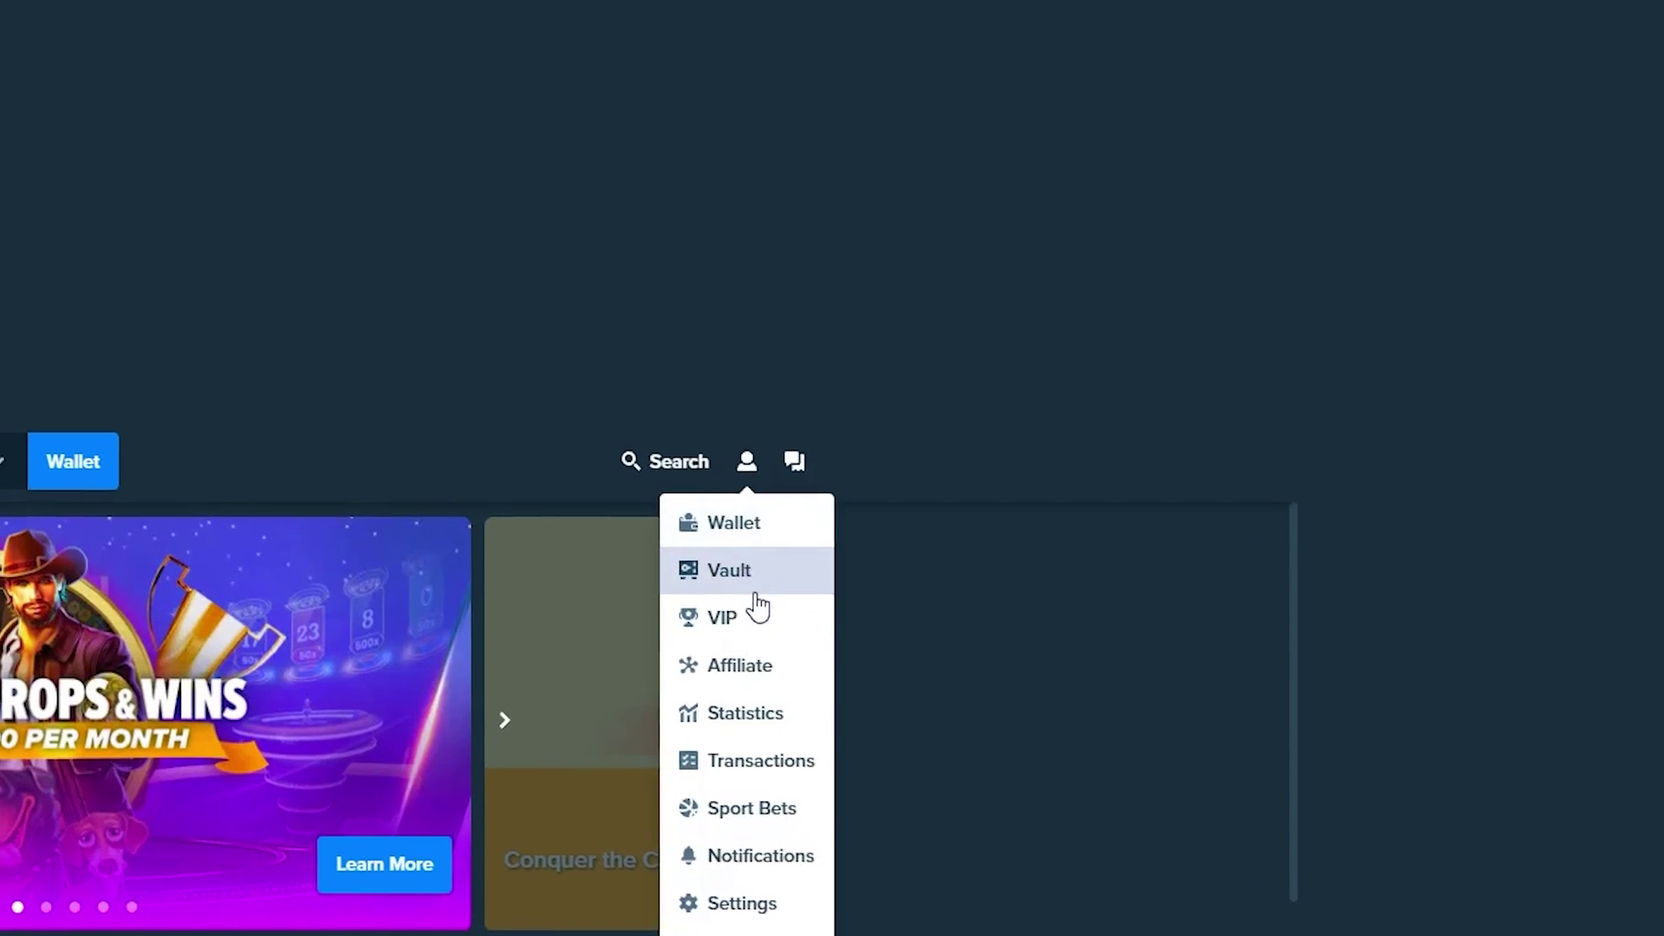
Open the VIP panel's Rakeback tab through the account menu to see per-currency rakeback
click(853, 842)
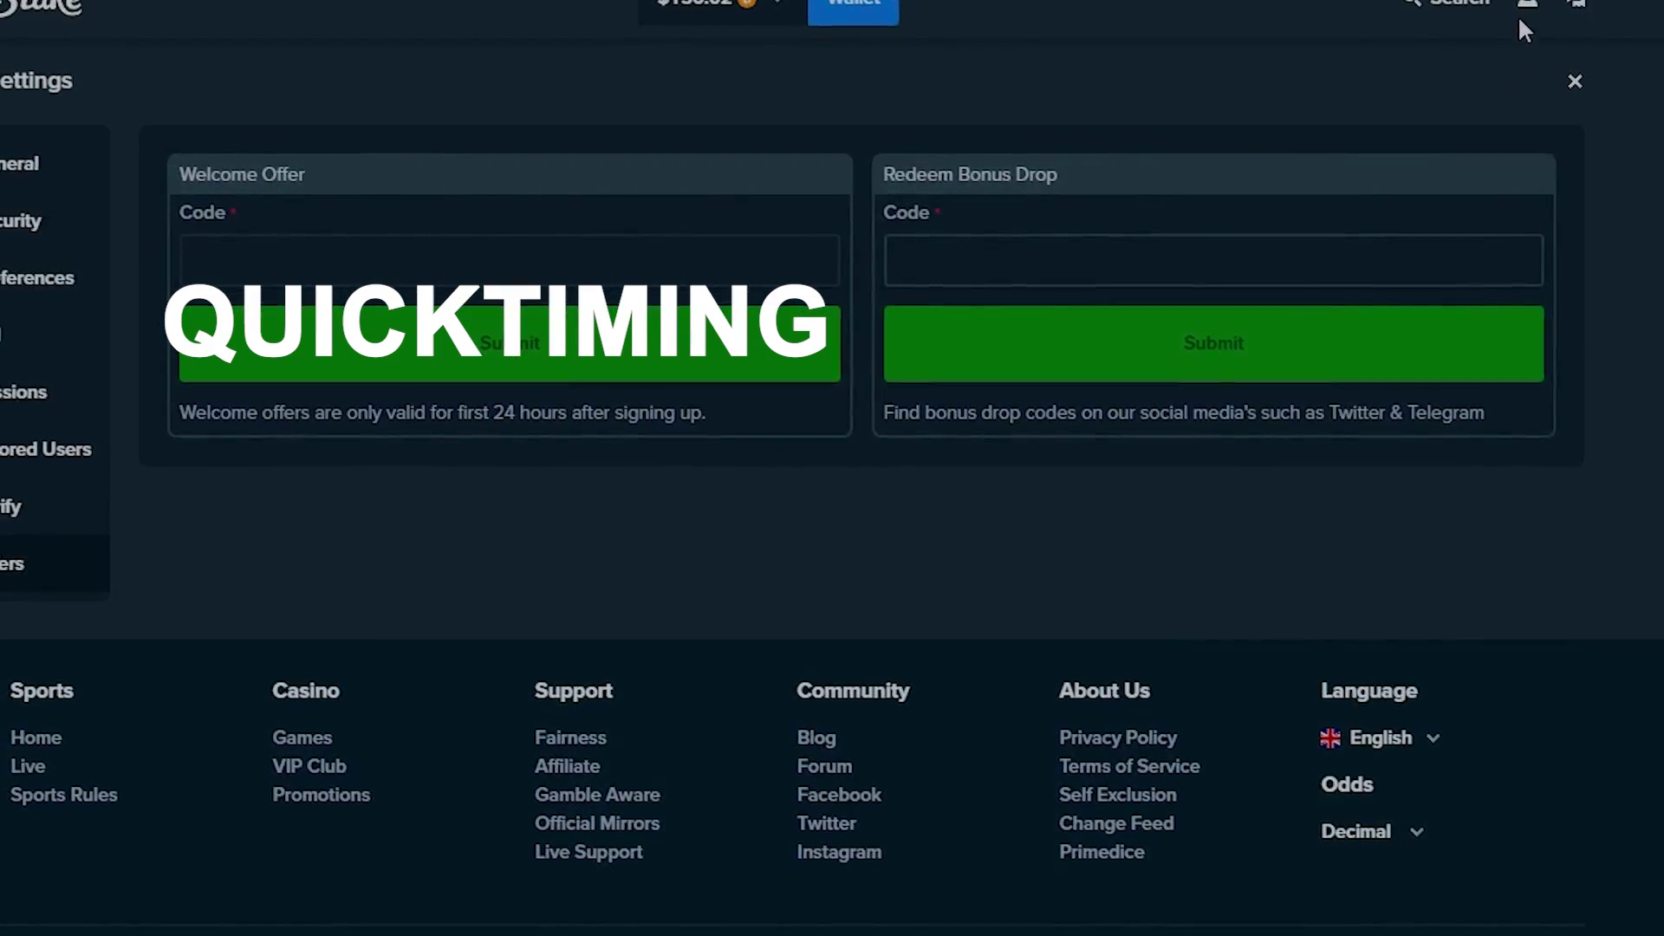
click(1518, 11)
click(1514, 142)
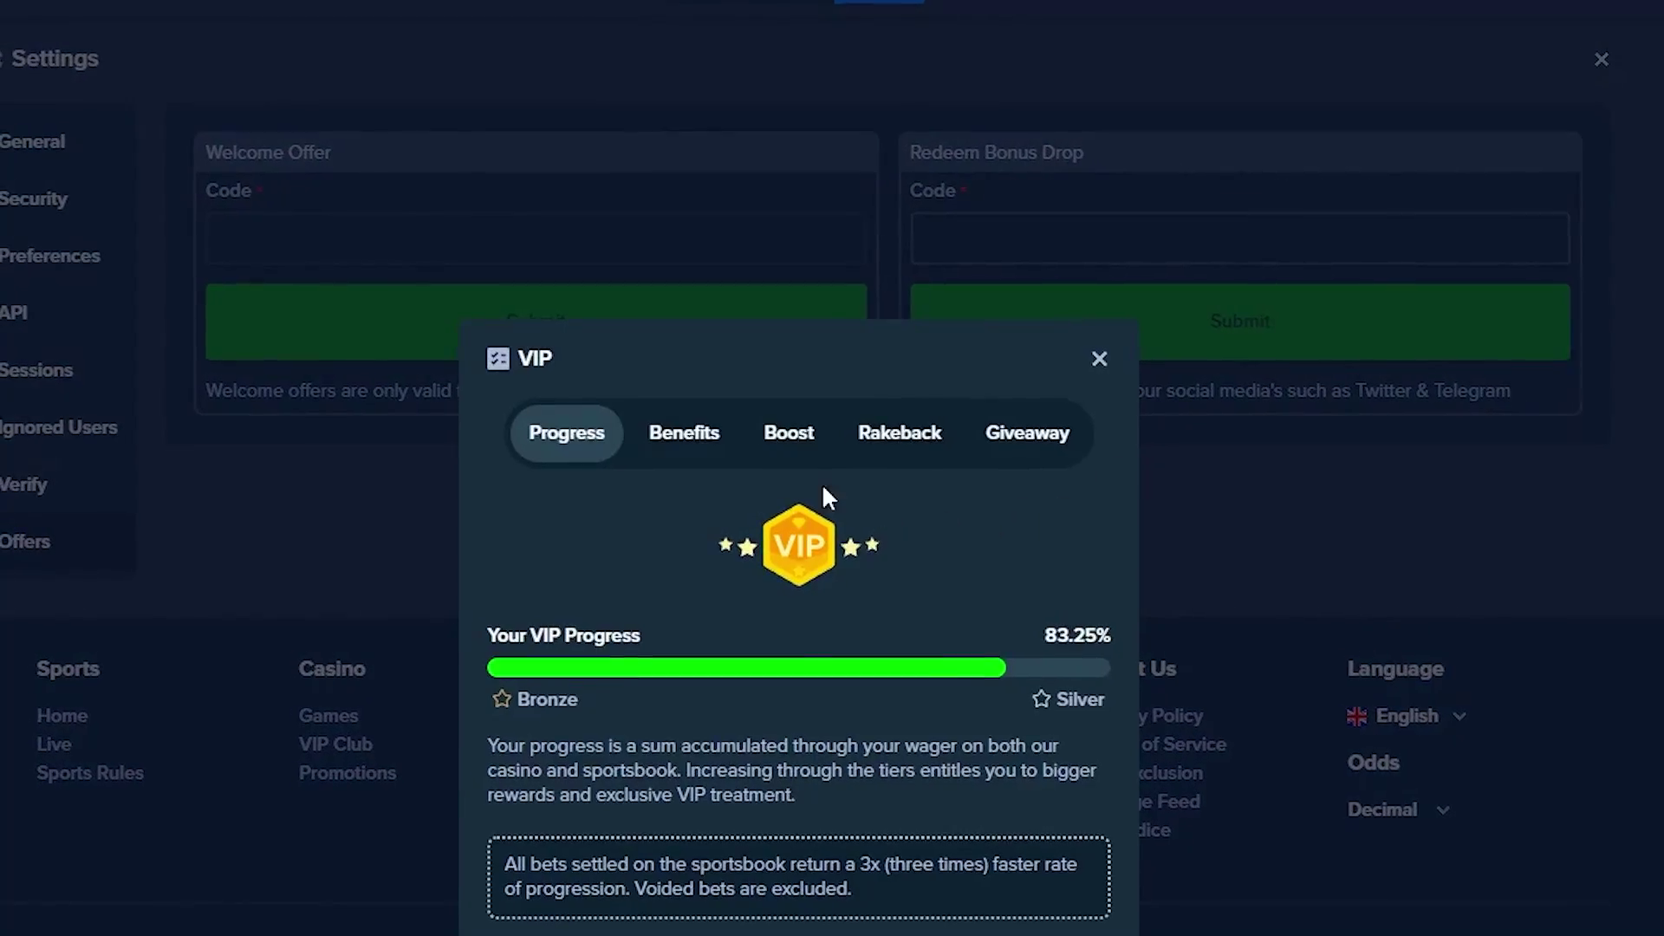
click(898, 431)
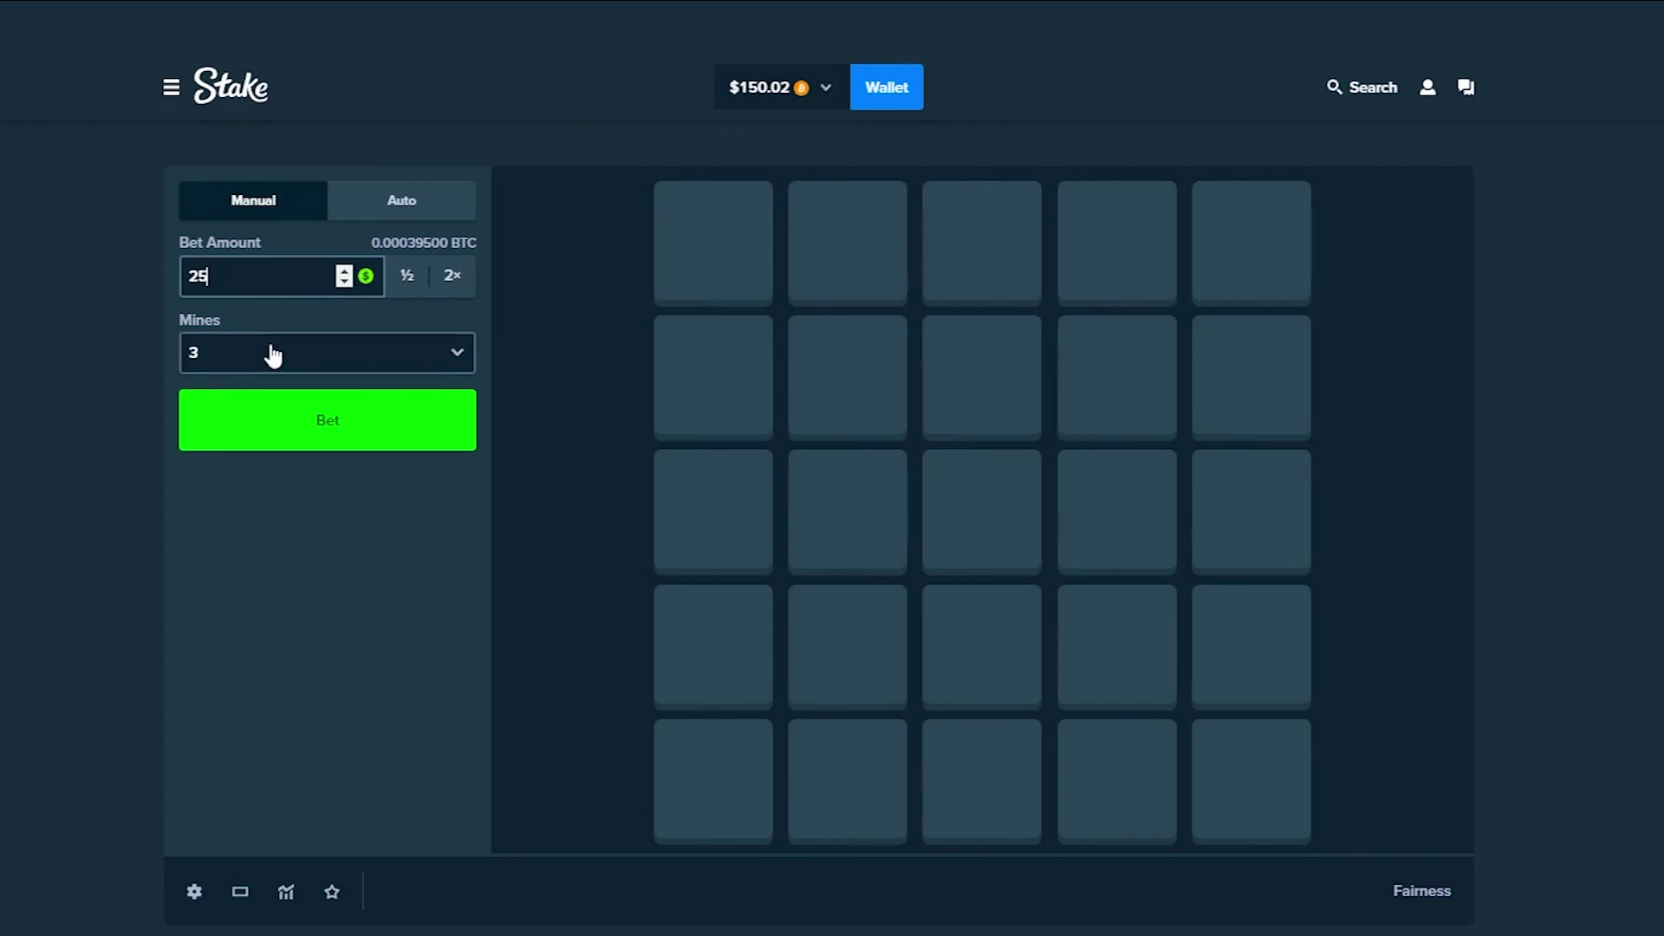
Set Mines to 2, bet $25, reveal gems, and cash out at 1.56× for $39.08
click(273, 355)
click(197, 405)
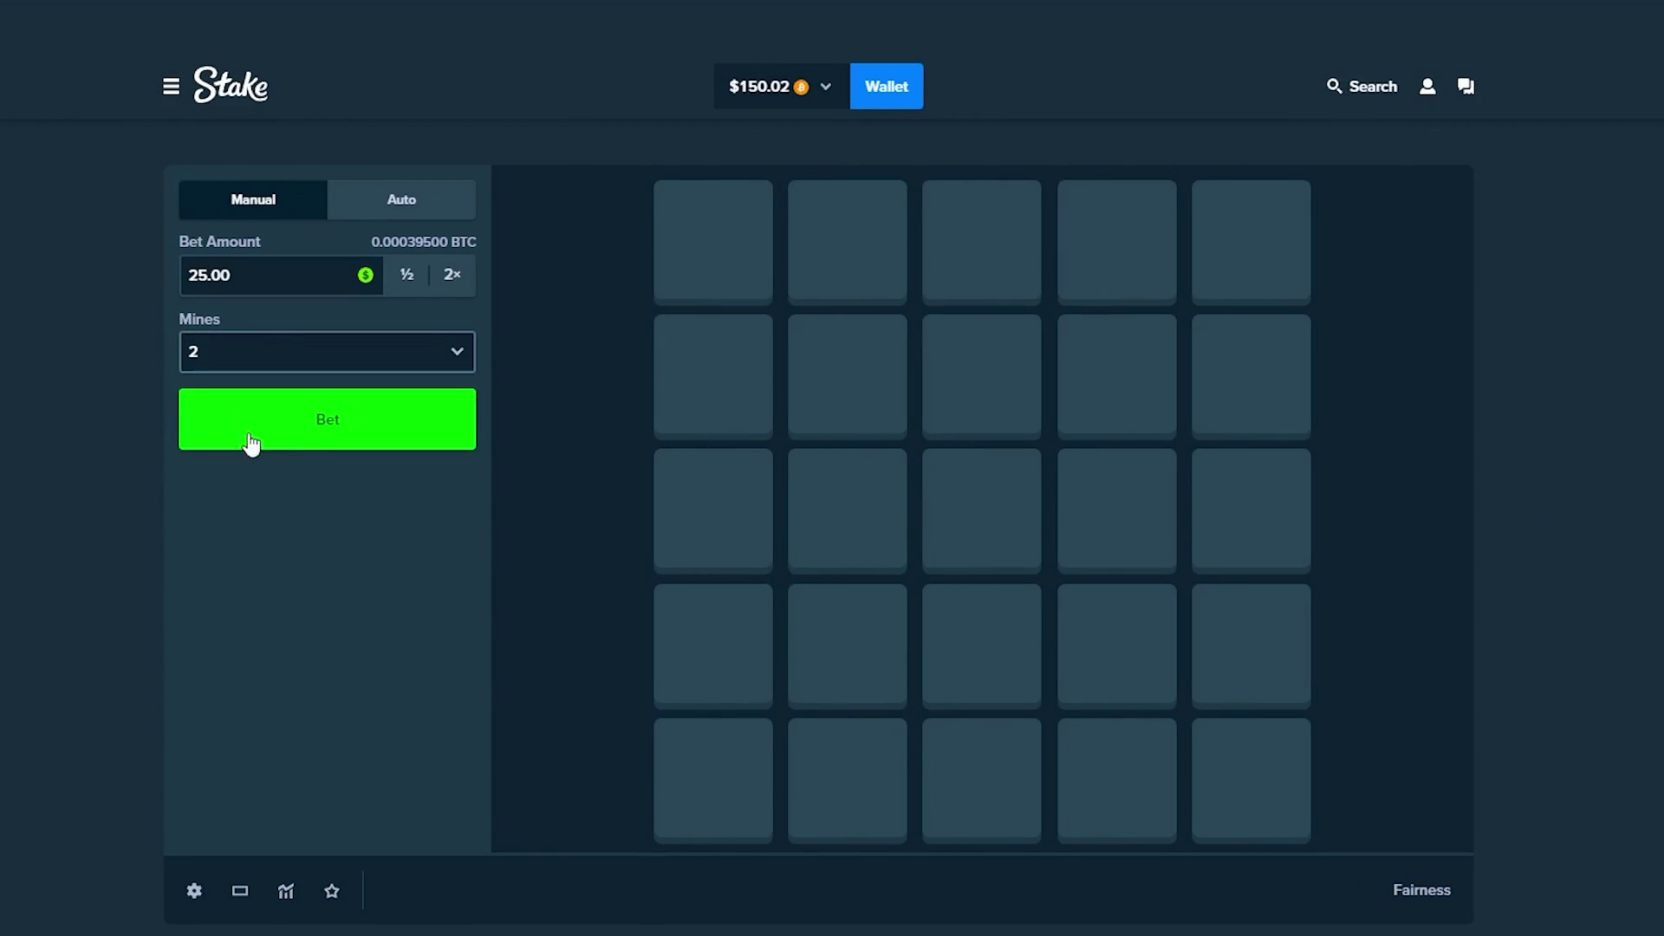
click(328, 420)
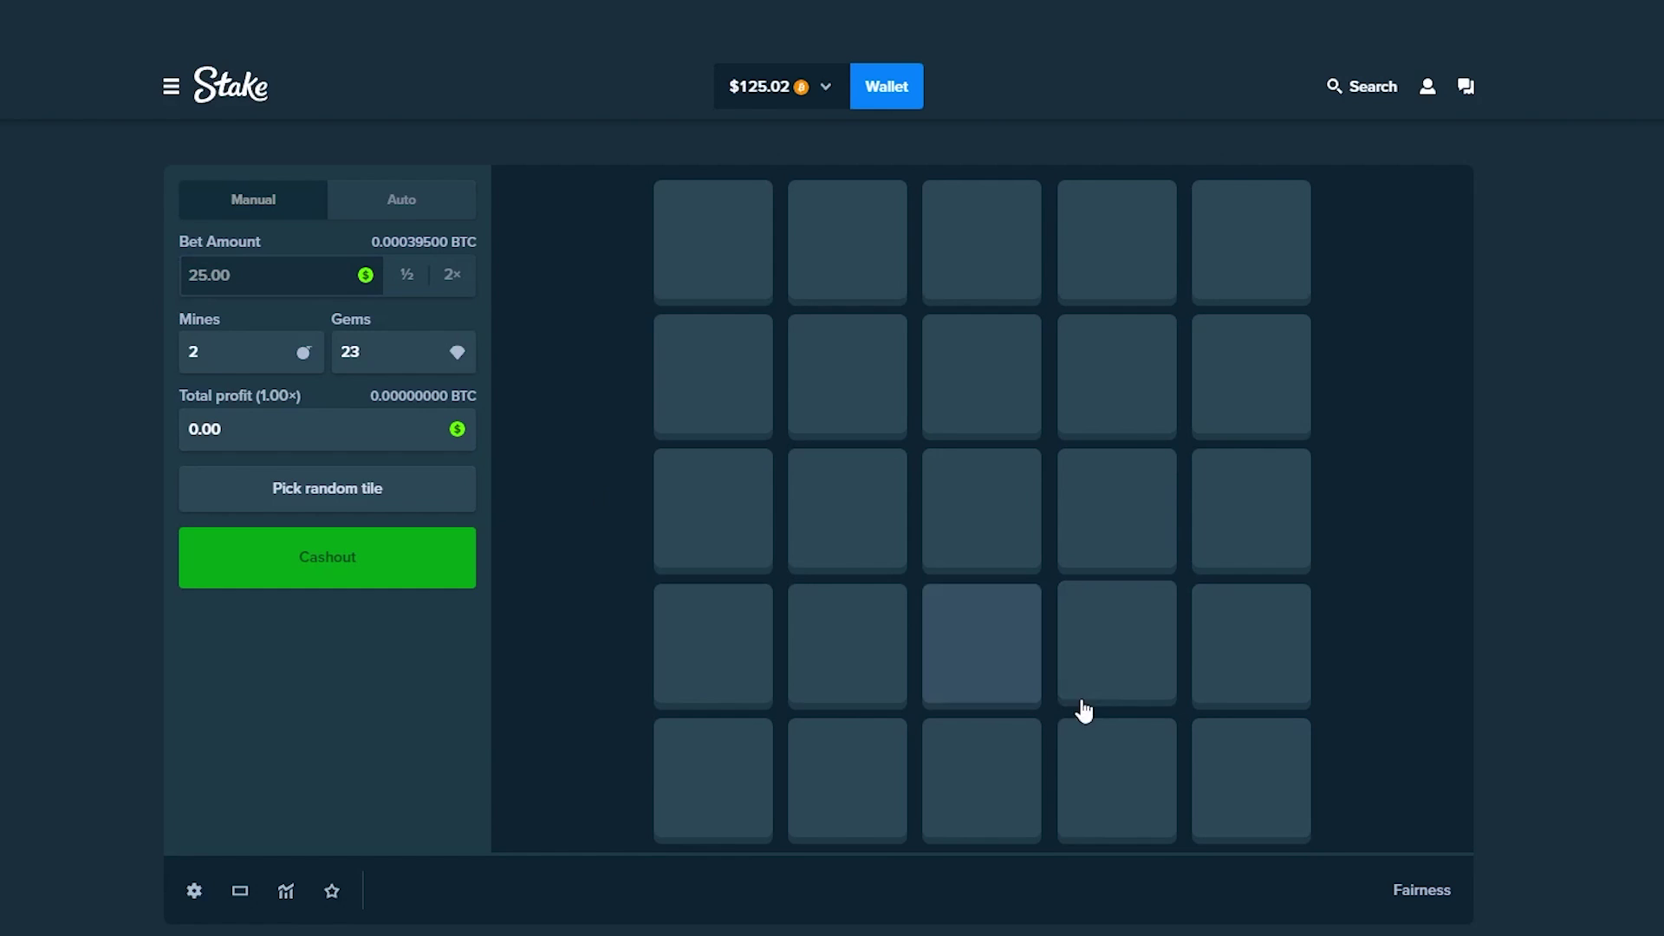
click(1118, 647)
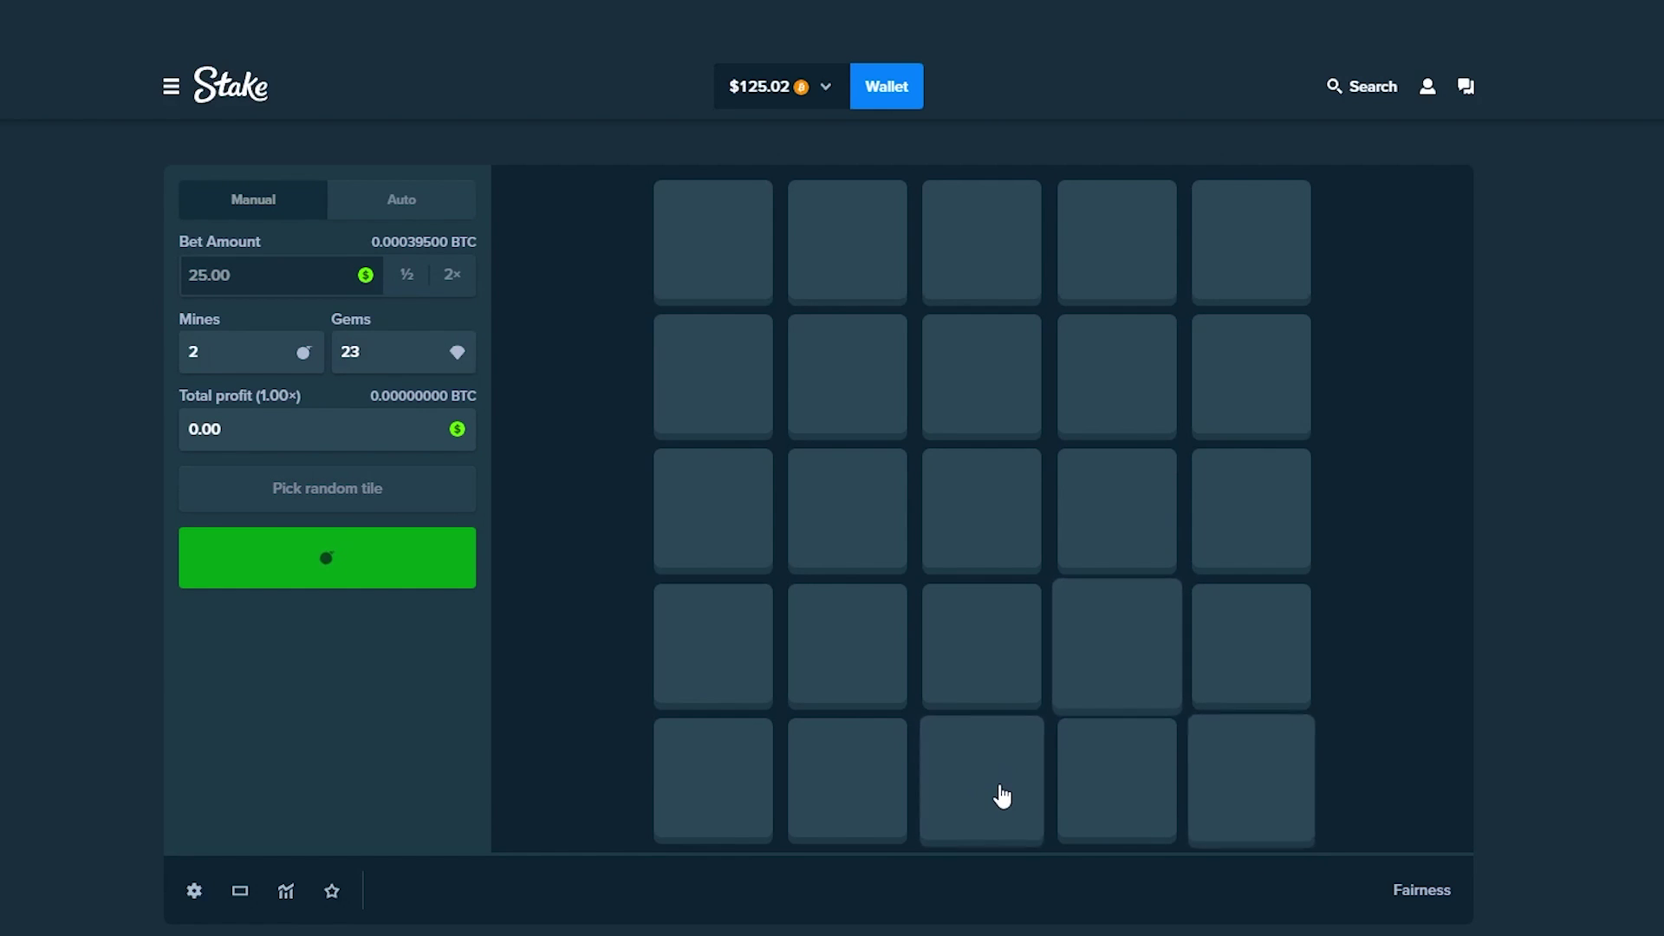
click(847, 780)
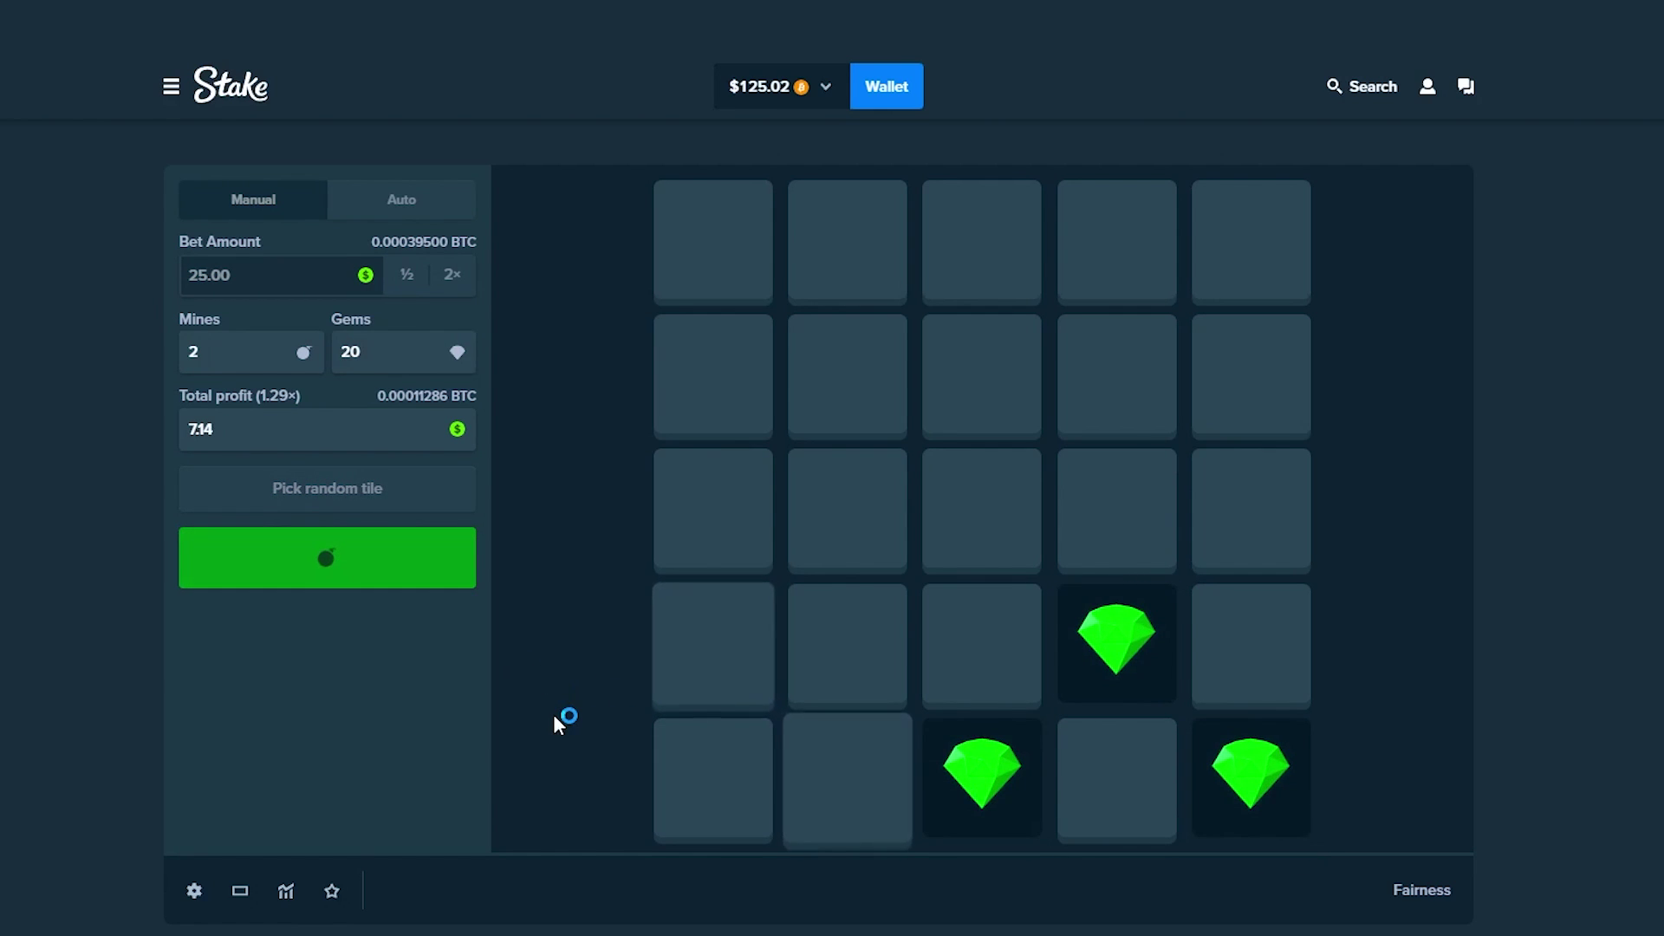
click(389, 557)
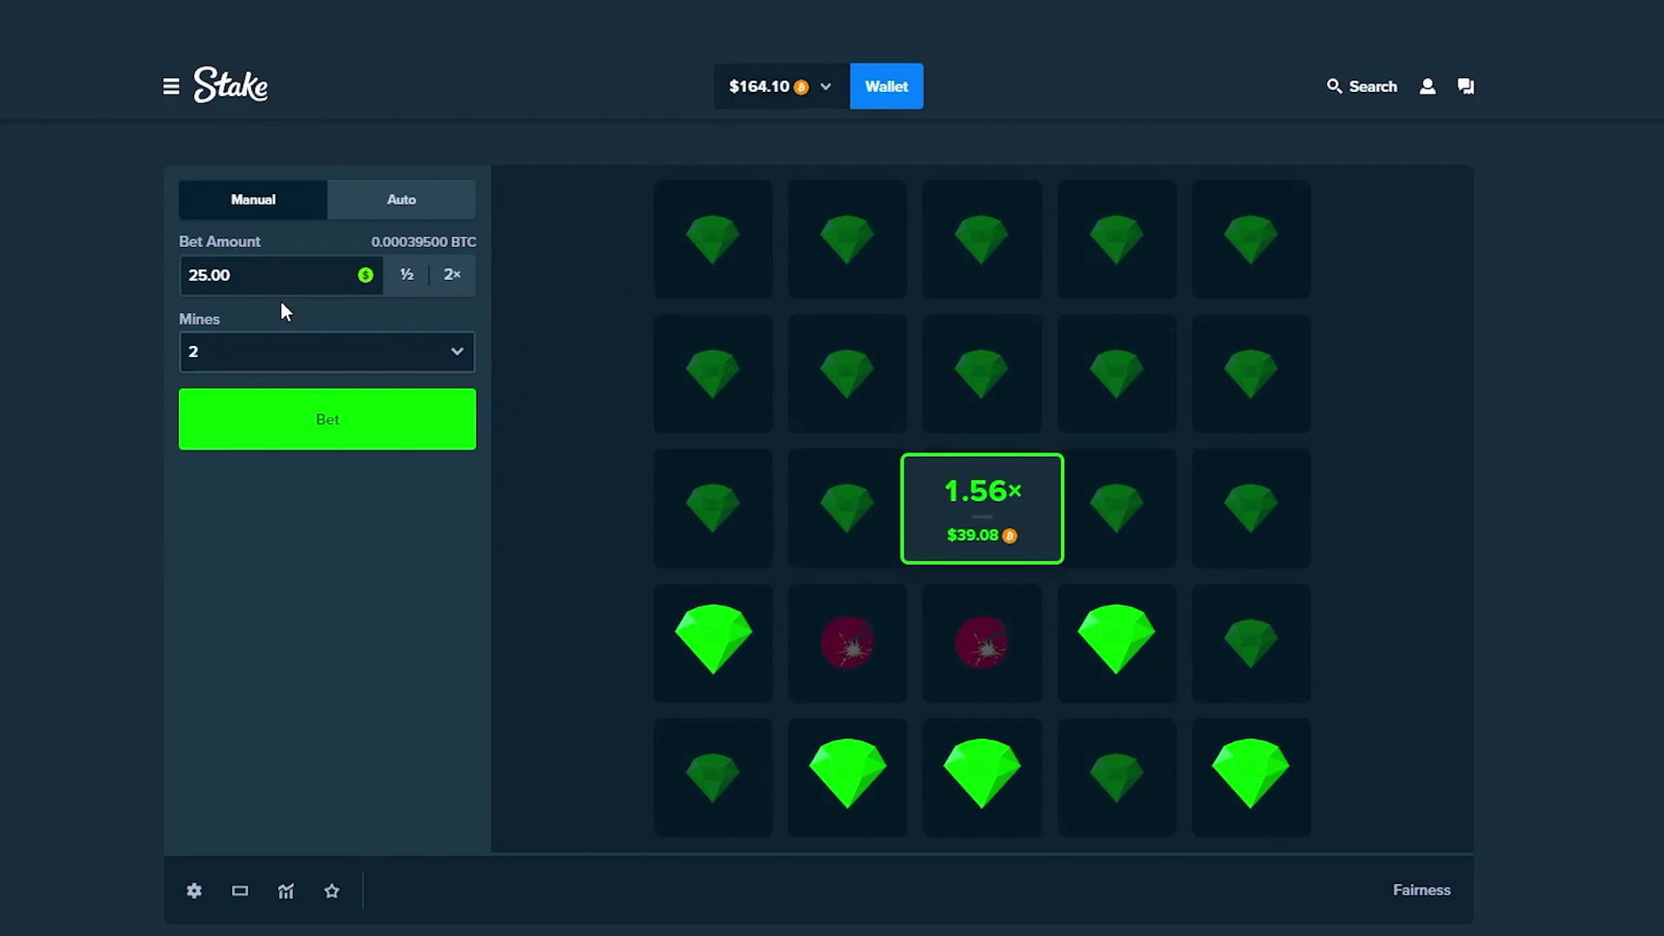
Play two $15 two-mine rounds, the second ending on a mine
click(280, 429)
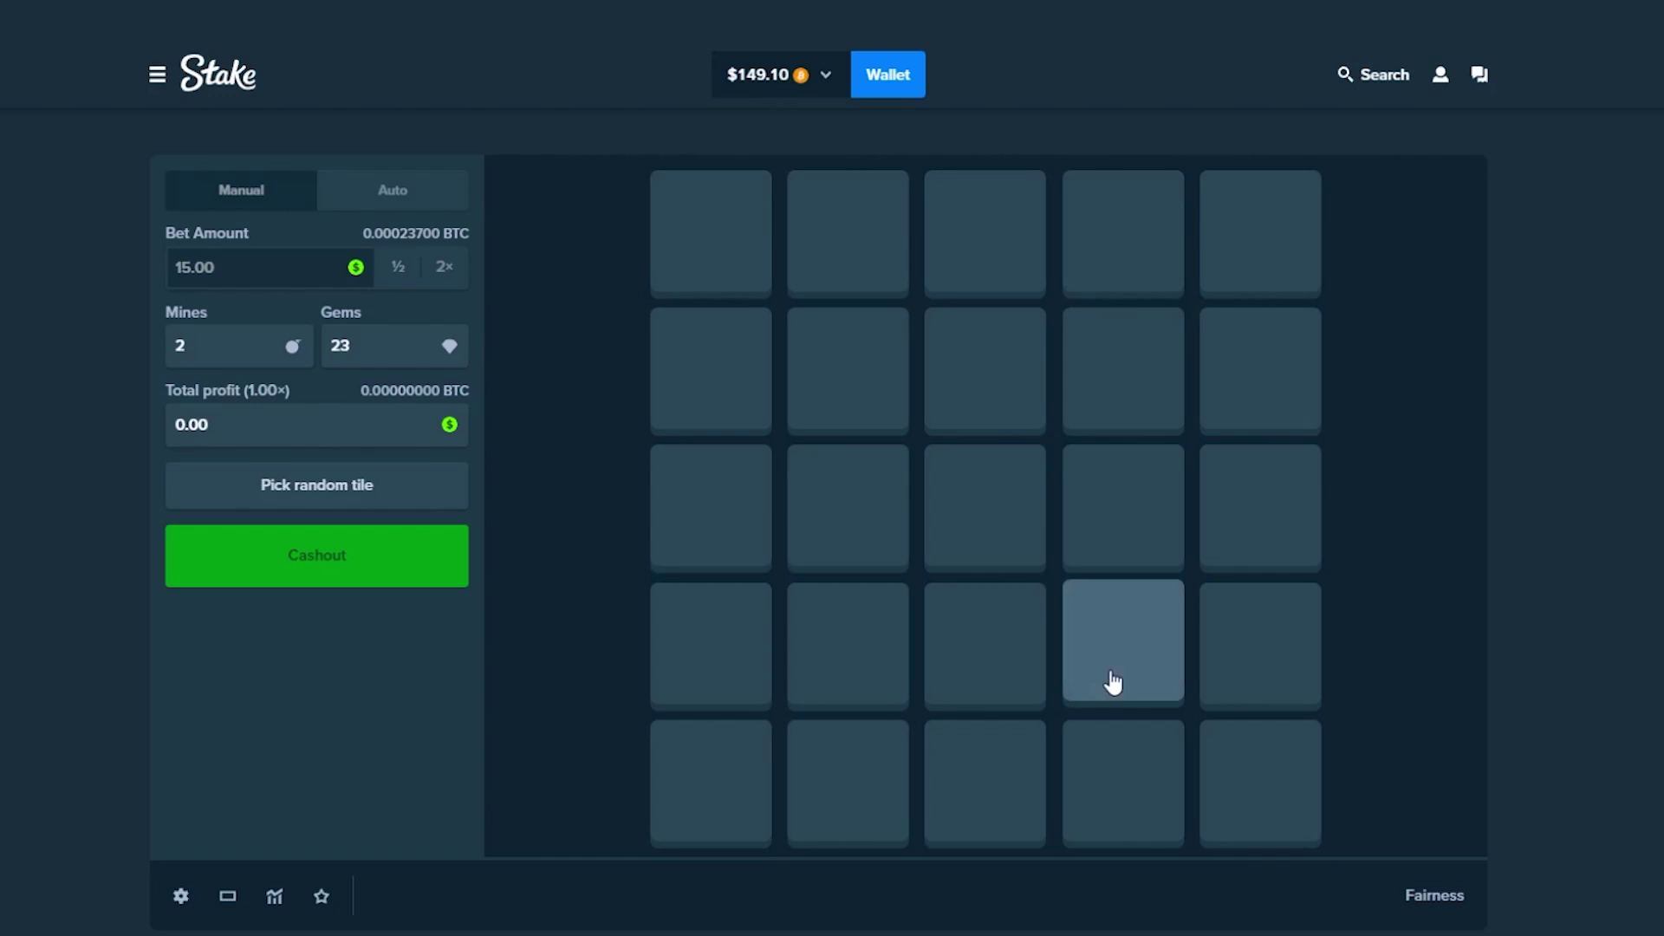
click(1250, 777)
click(1260, 507)
click(1126, 645)
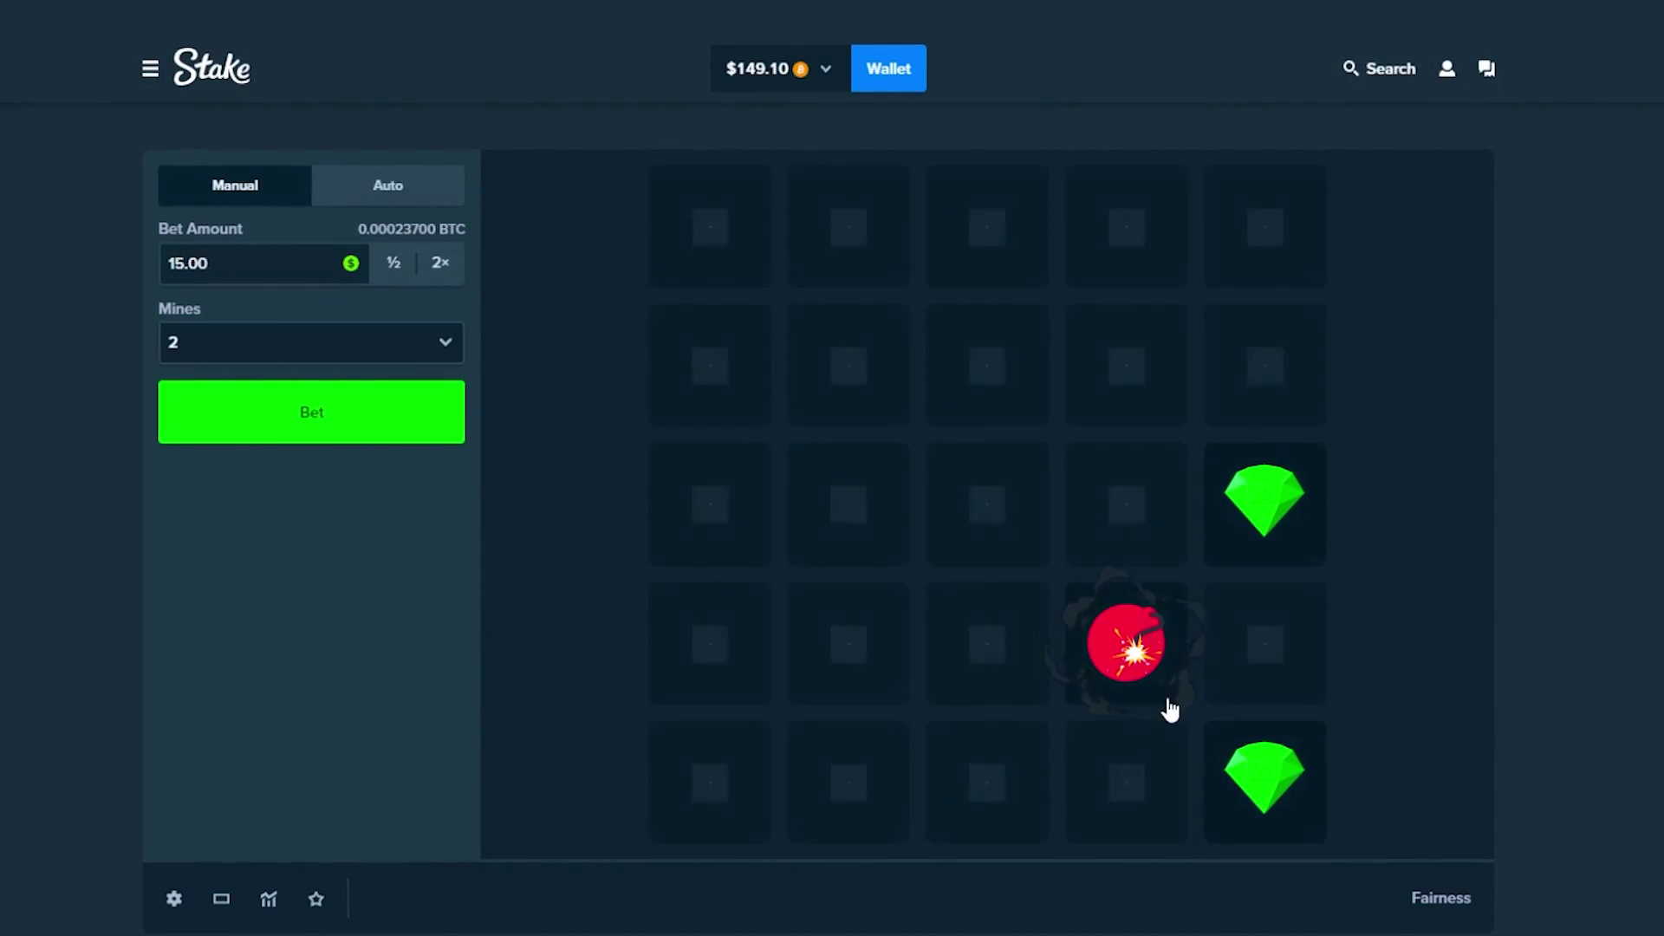
click(261, 434)
click(847, 779)
click(708, 644)
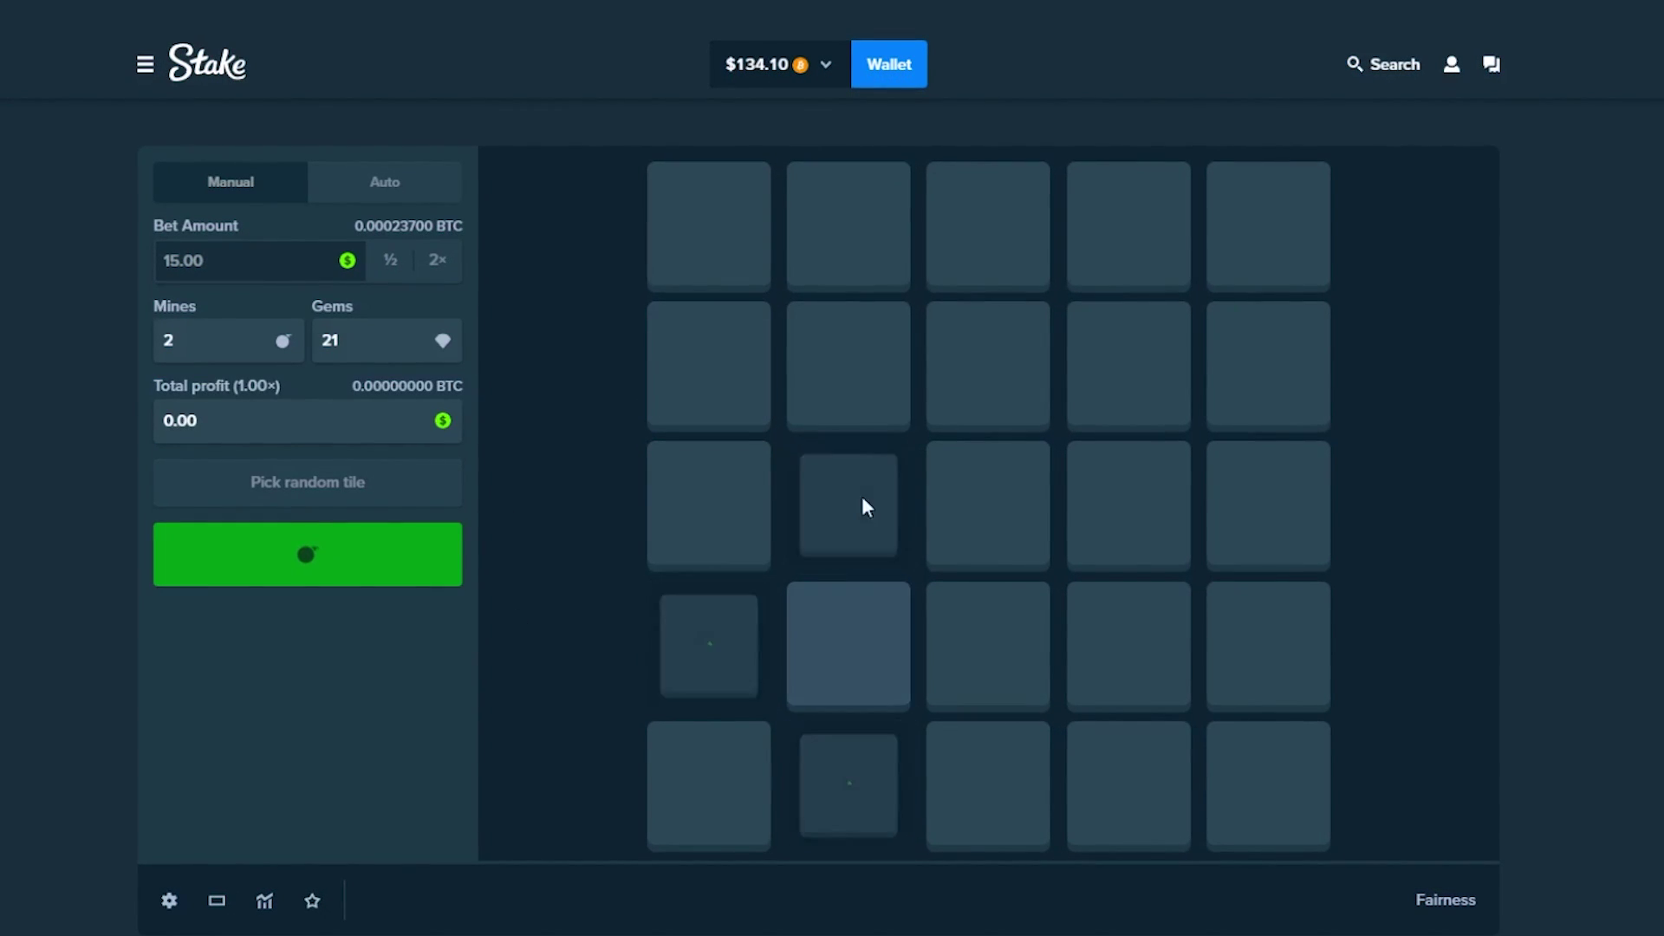
click(848, 504)
Play a third $15 round, revealing gems to reach the 2.83× $42.43 cashout
click(400, 429)
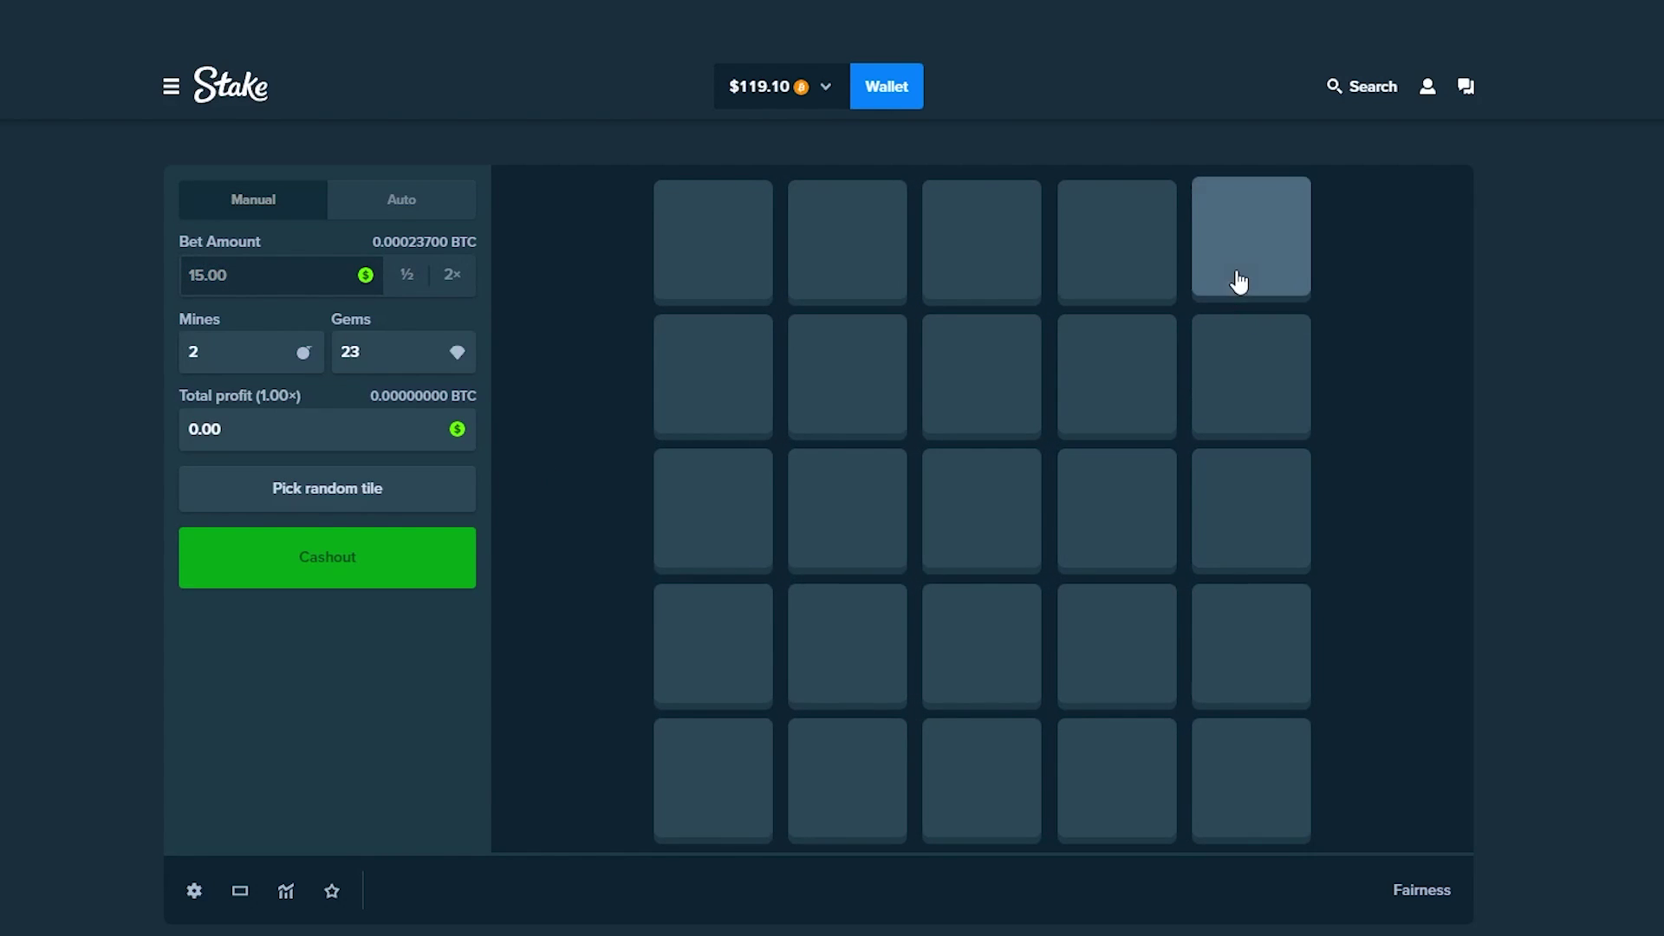
click(1116, 377)
click(1250, 243)
click(849, 377)
click(712, 244)
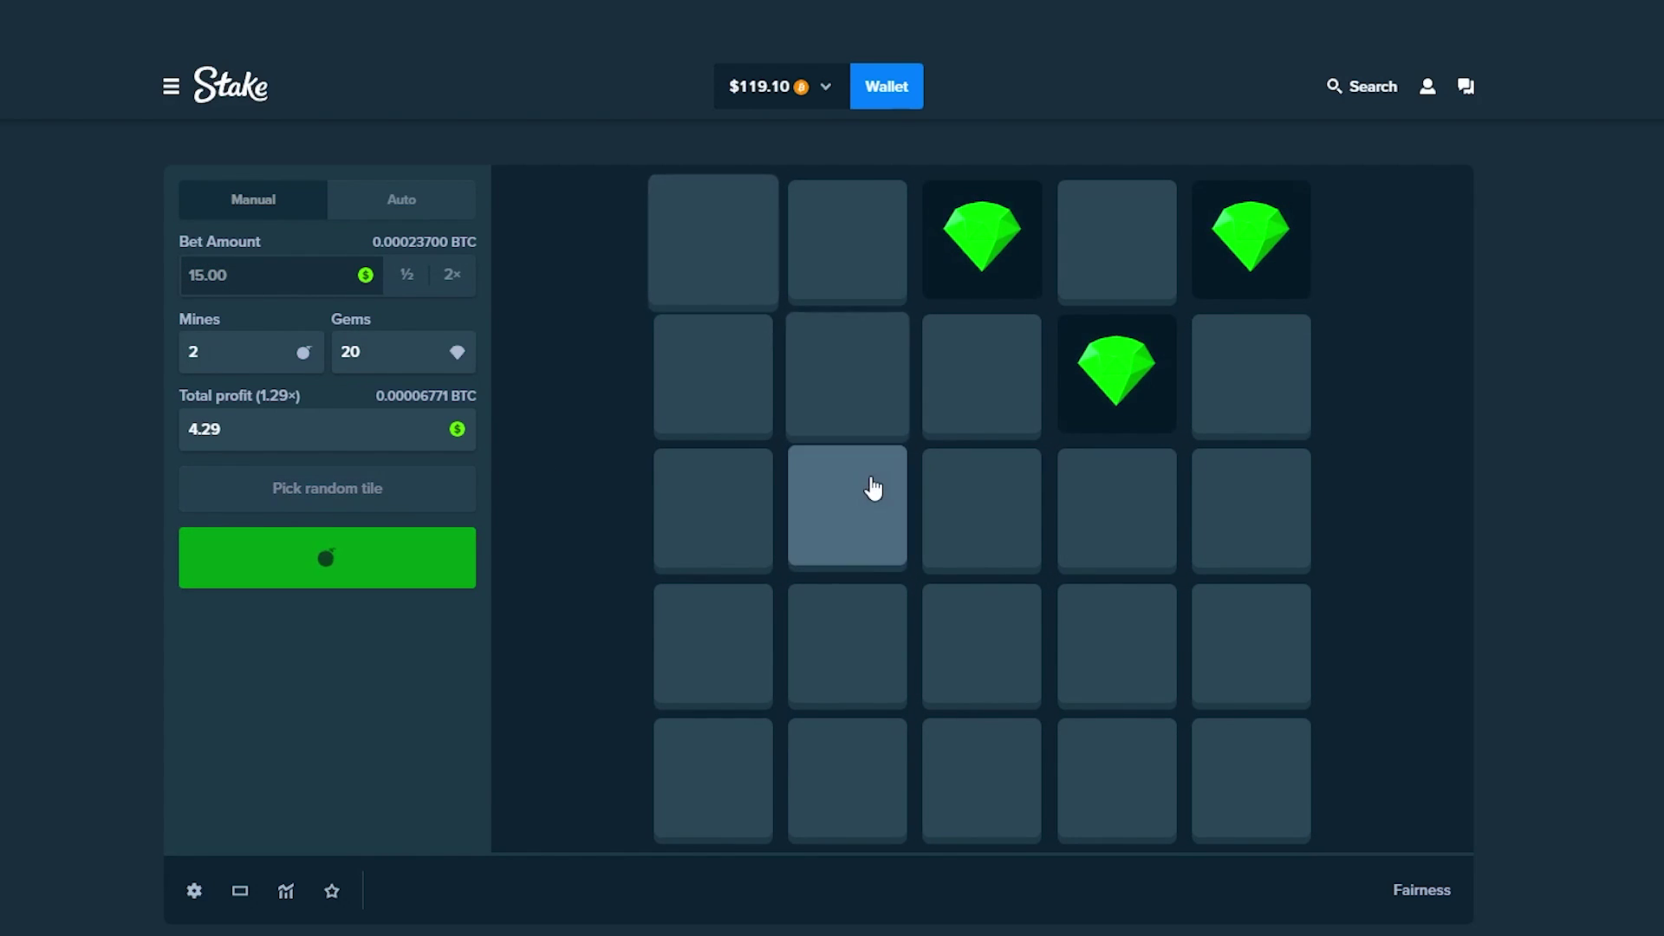
click(847, 508)
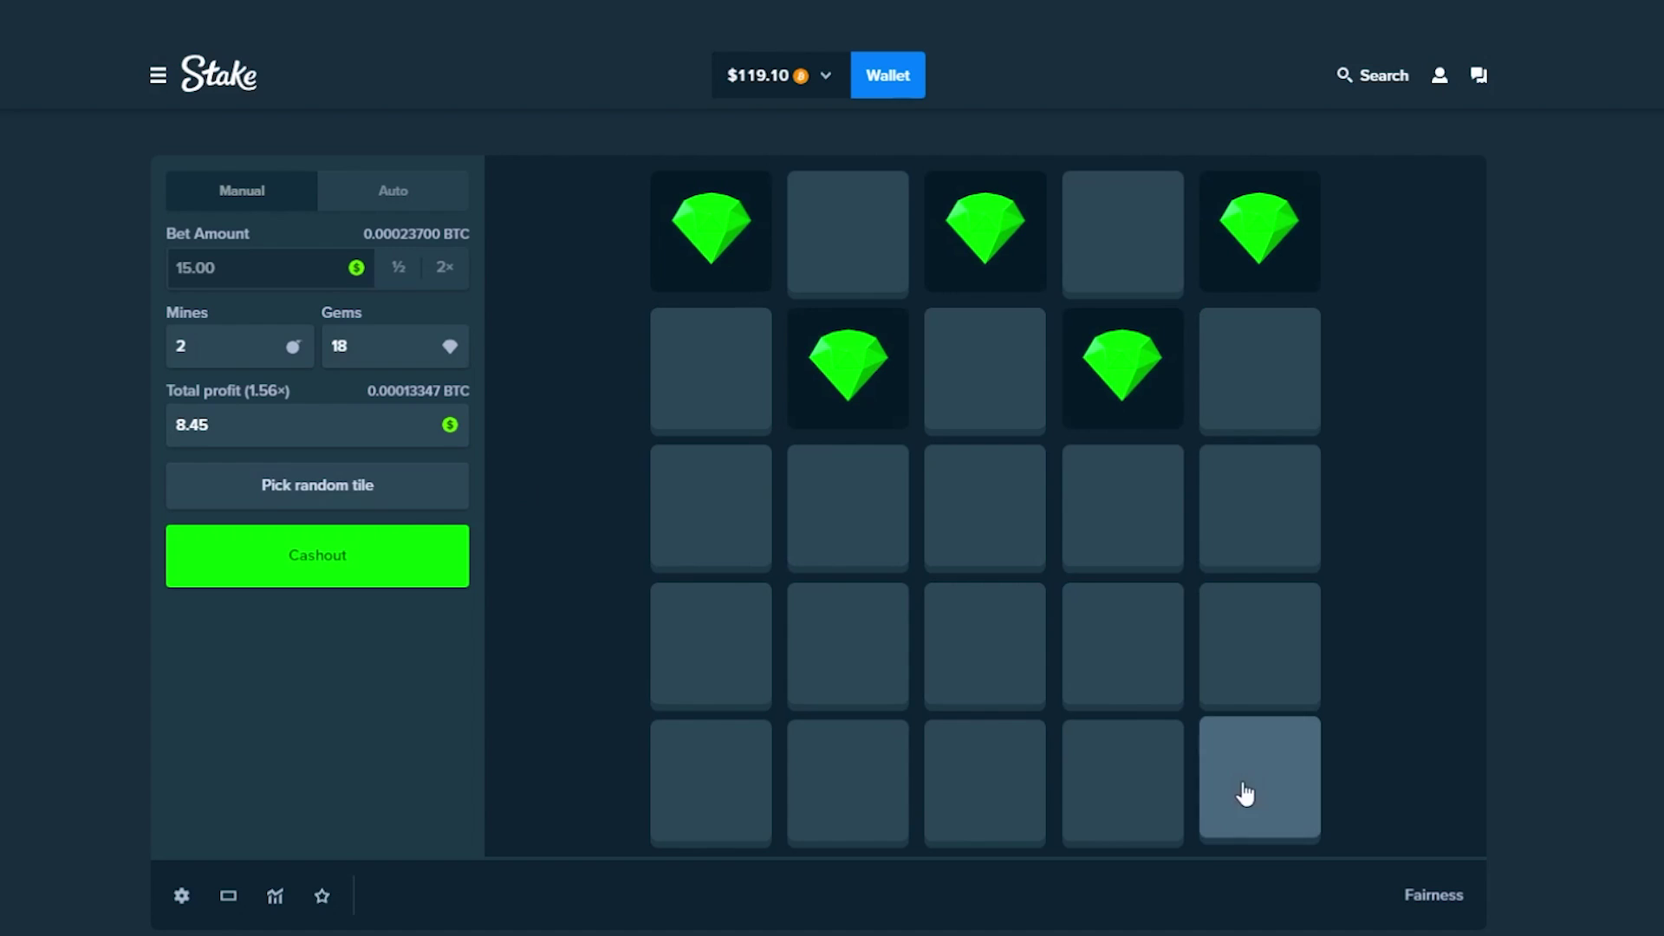
click(1252, 801)
click(726, 824)
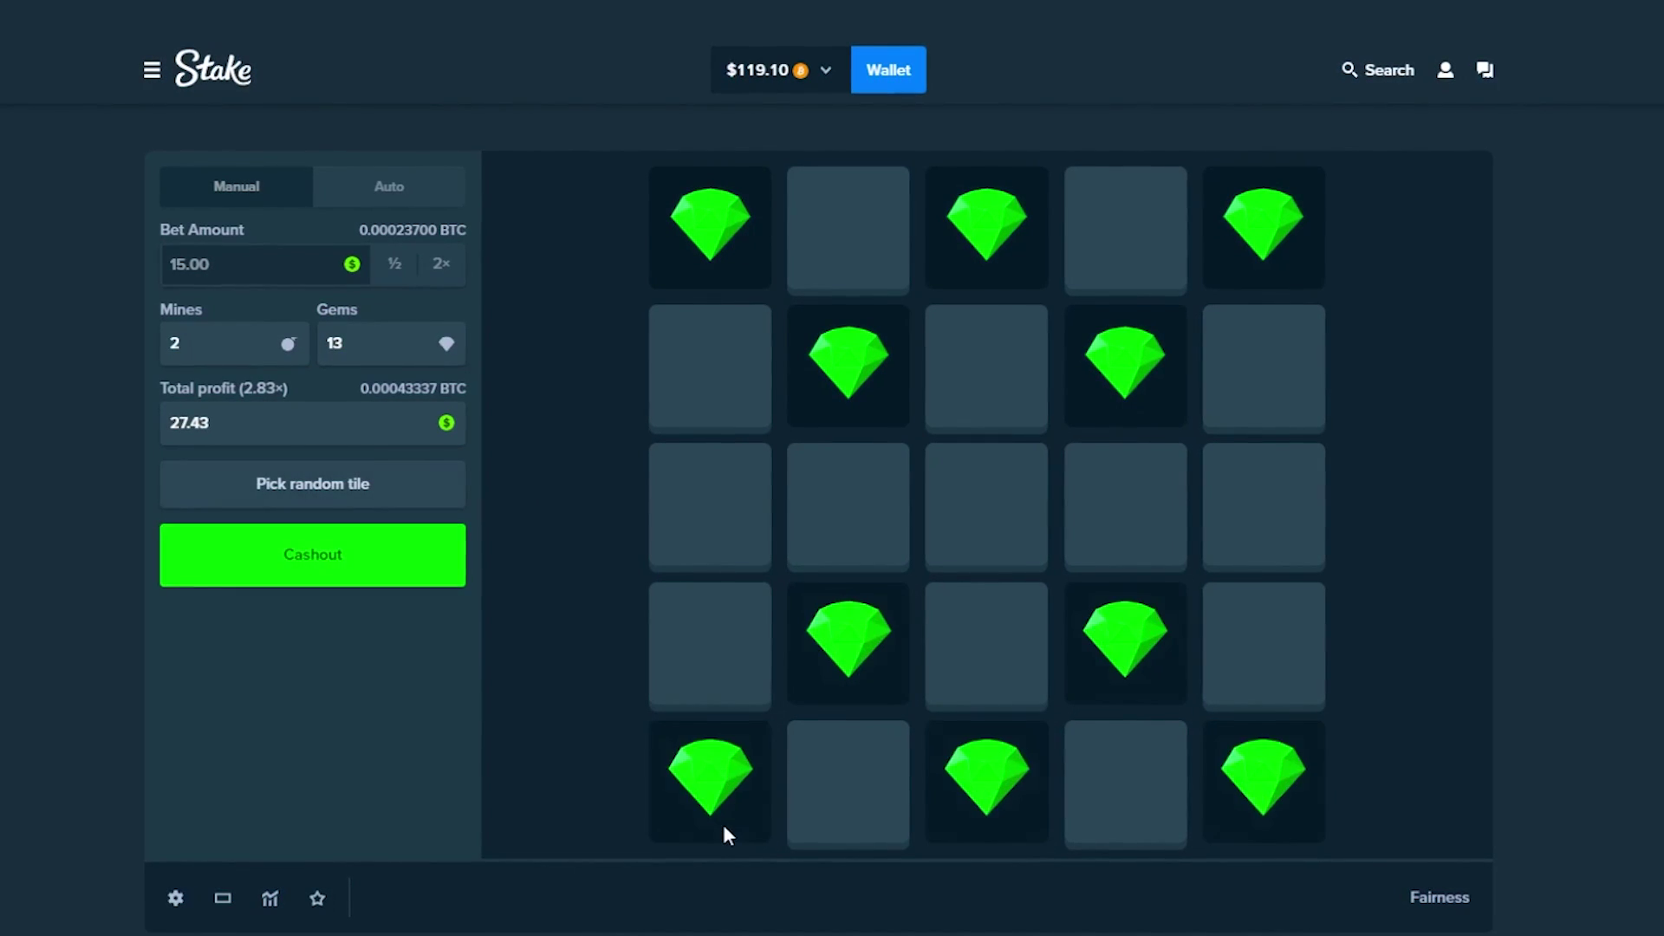
double_click(189, 423)
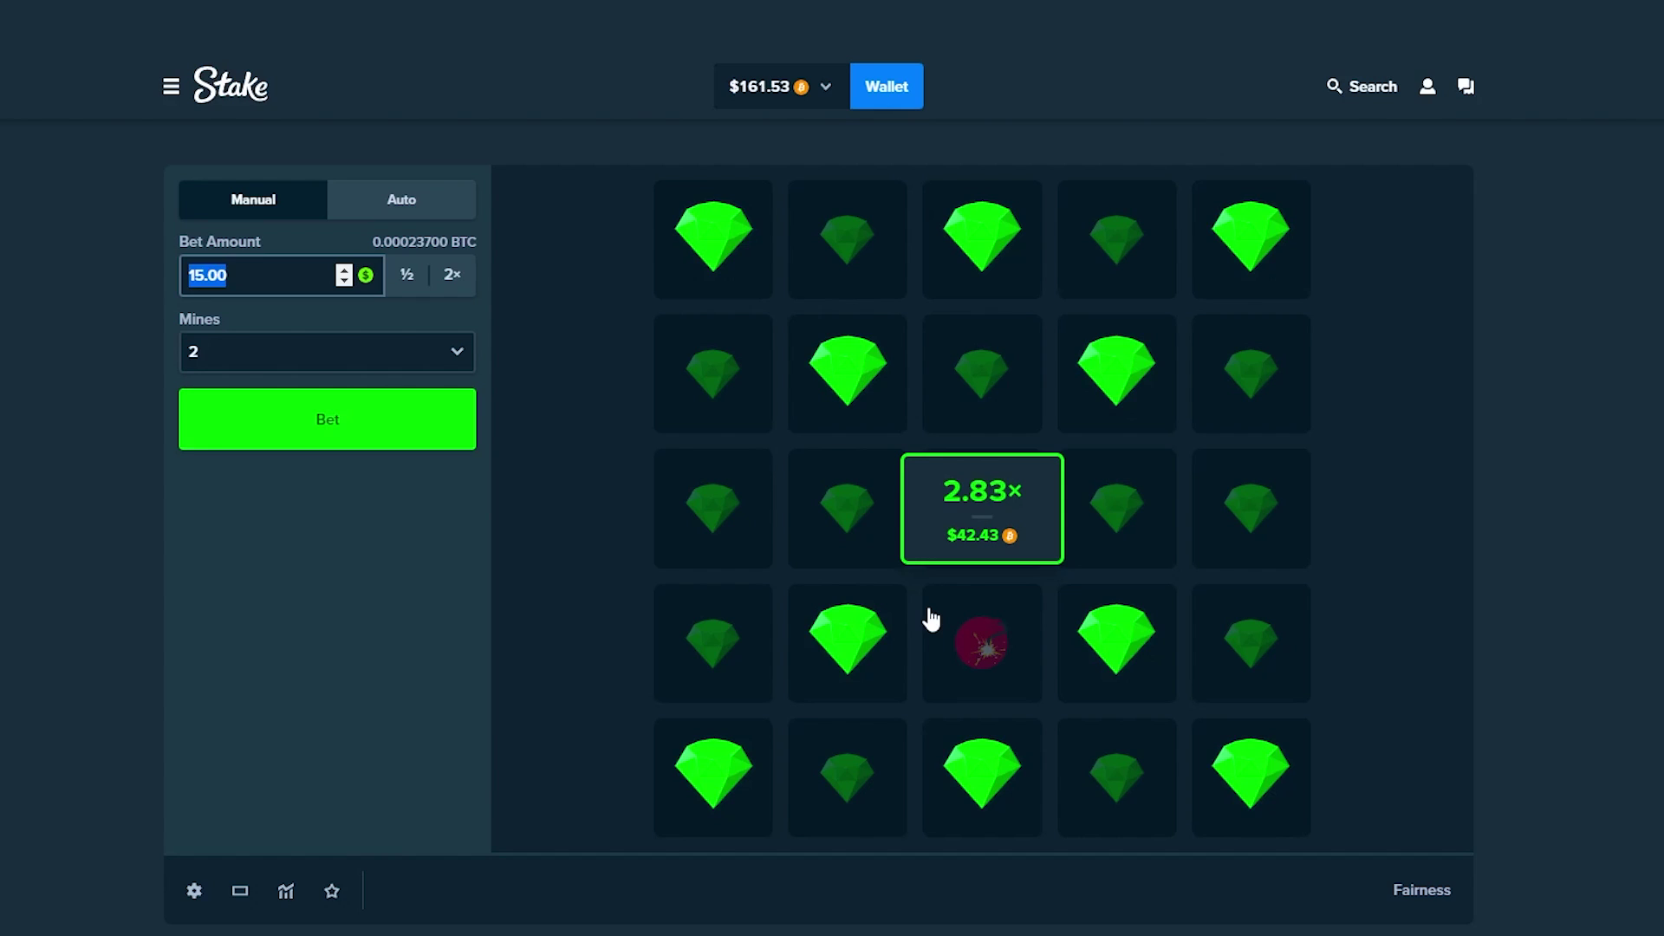
click(251, 262)
text(10)
Start a $10 two-mine round and reveal five tiles on the right side
click(330, 415)
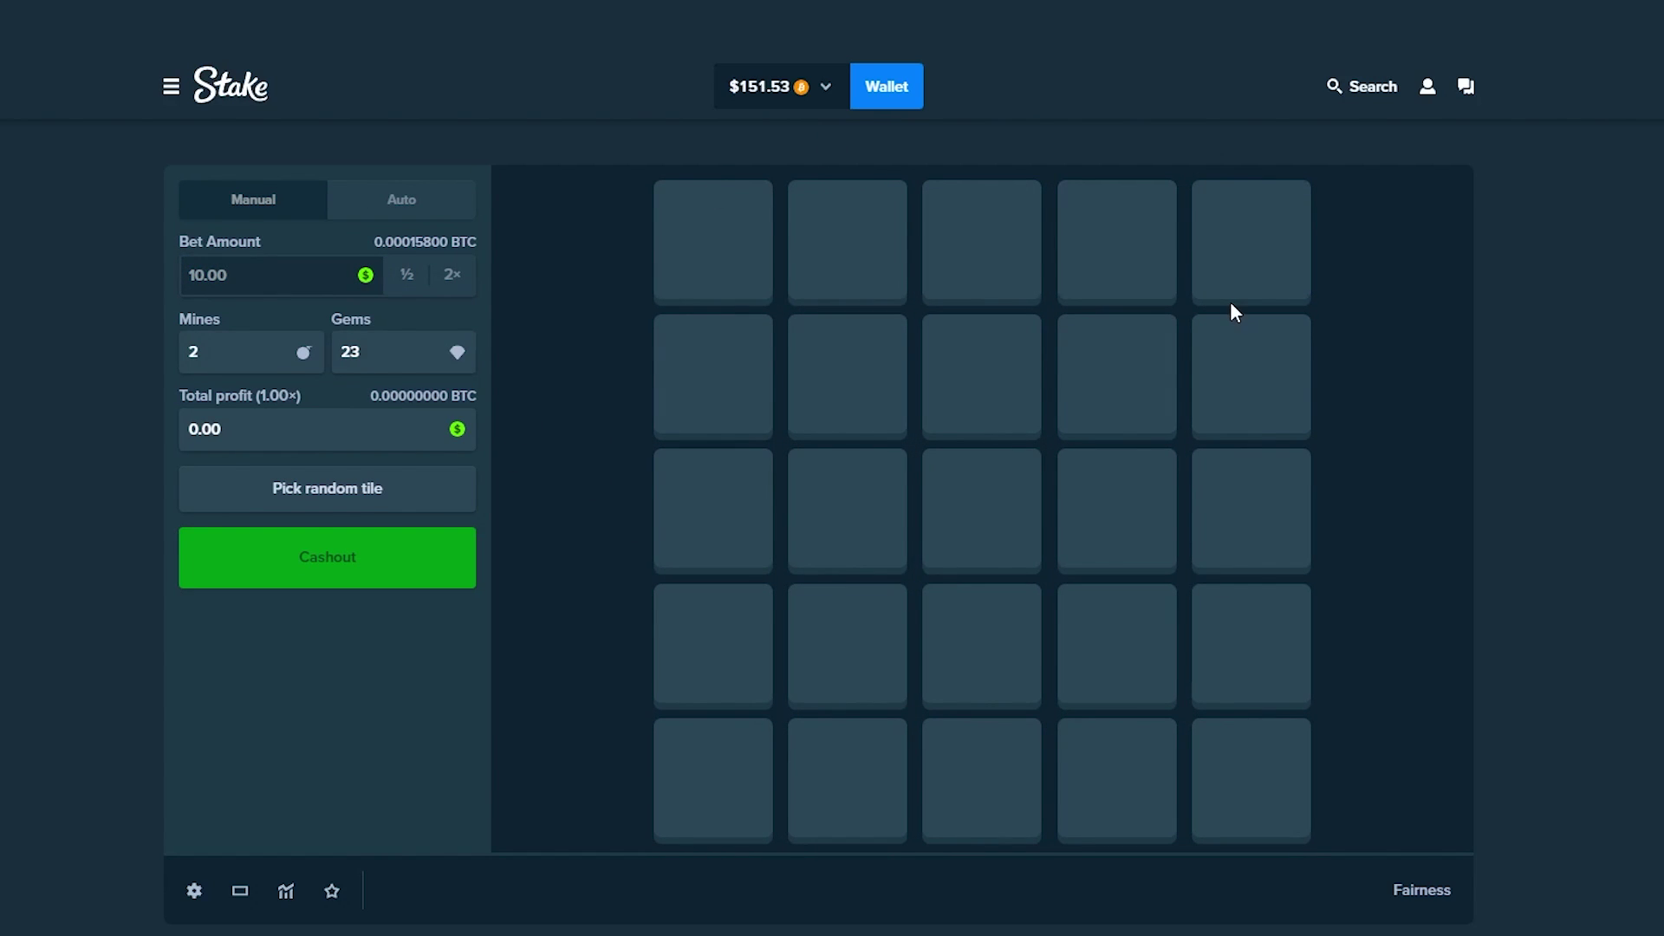
click(1248, 247)
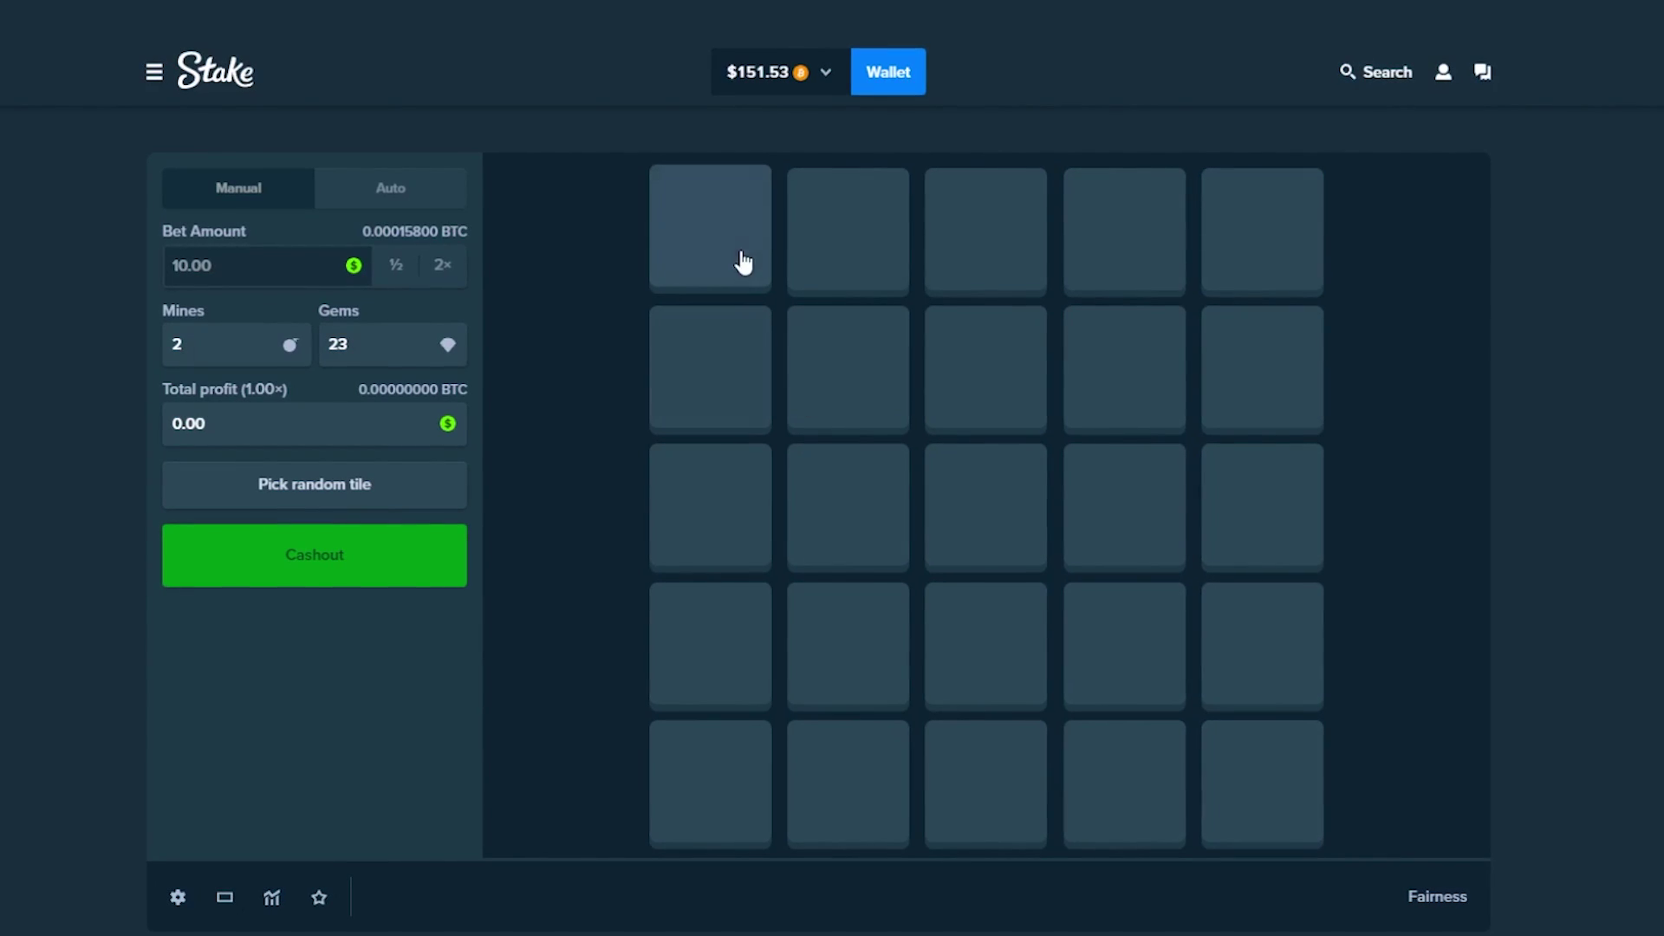
click(1243, 248)
click(1126, 368)
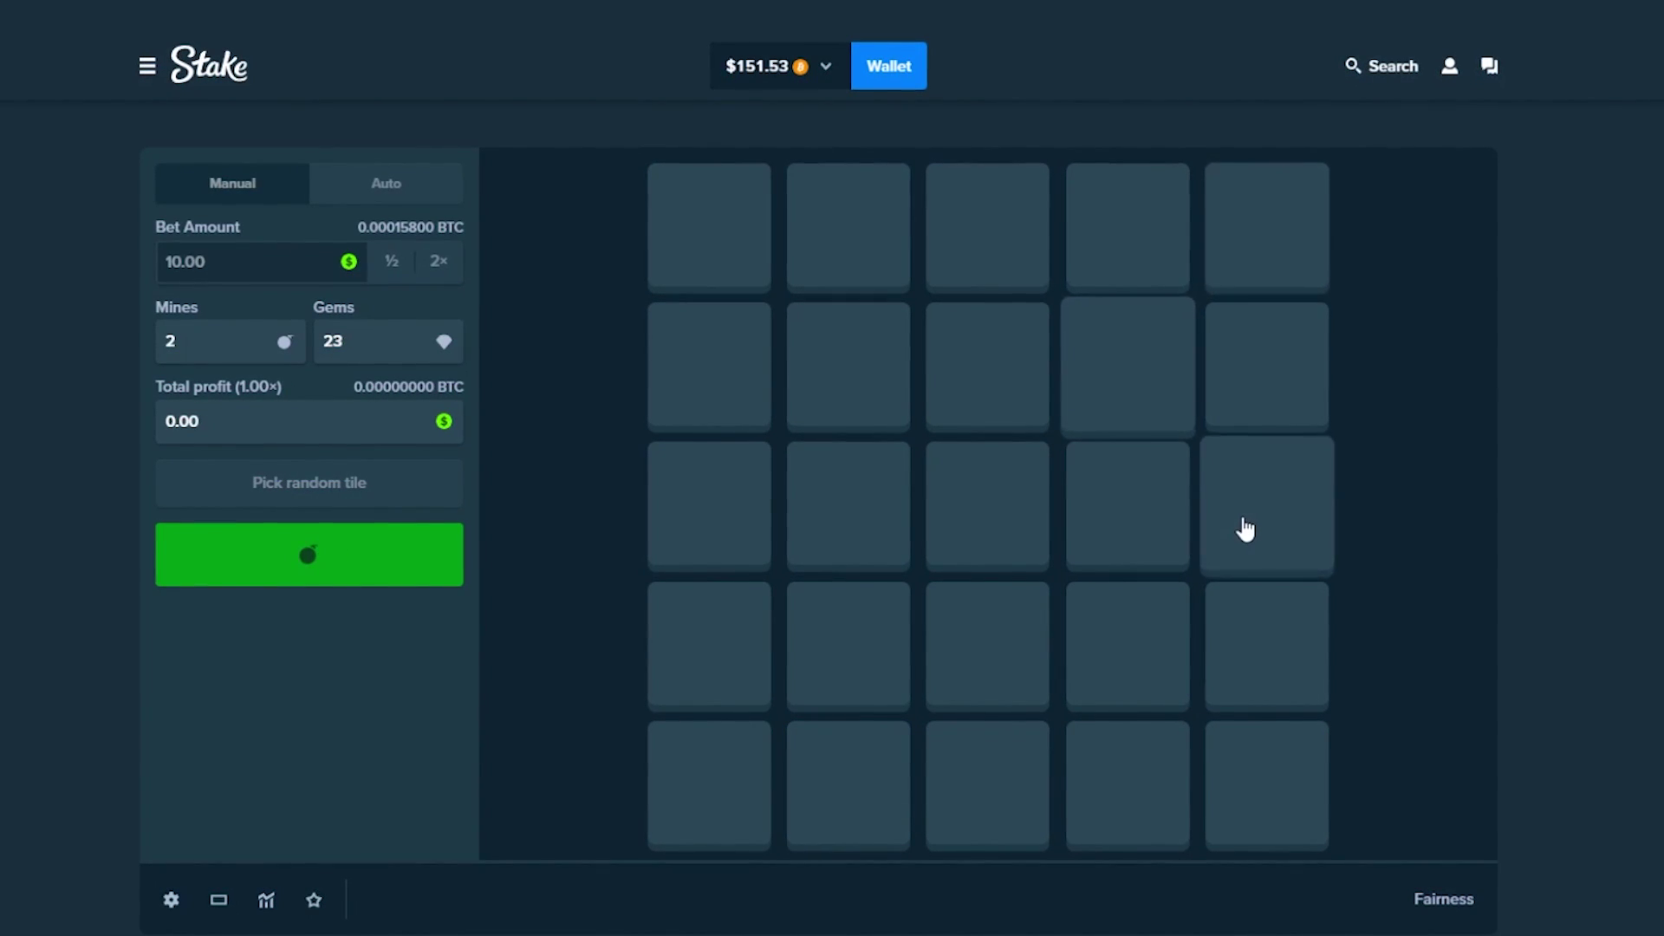
click(1264, 508)
click(1127, 646)
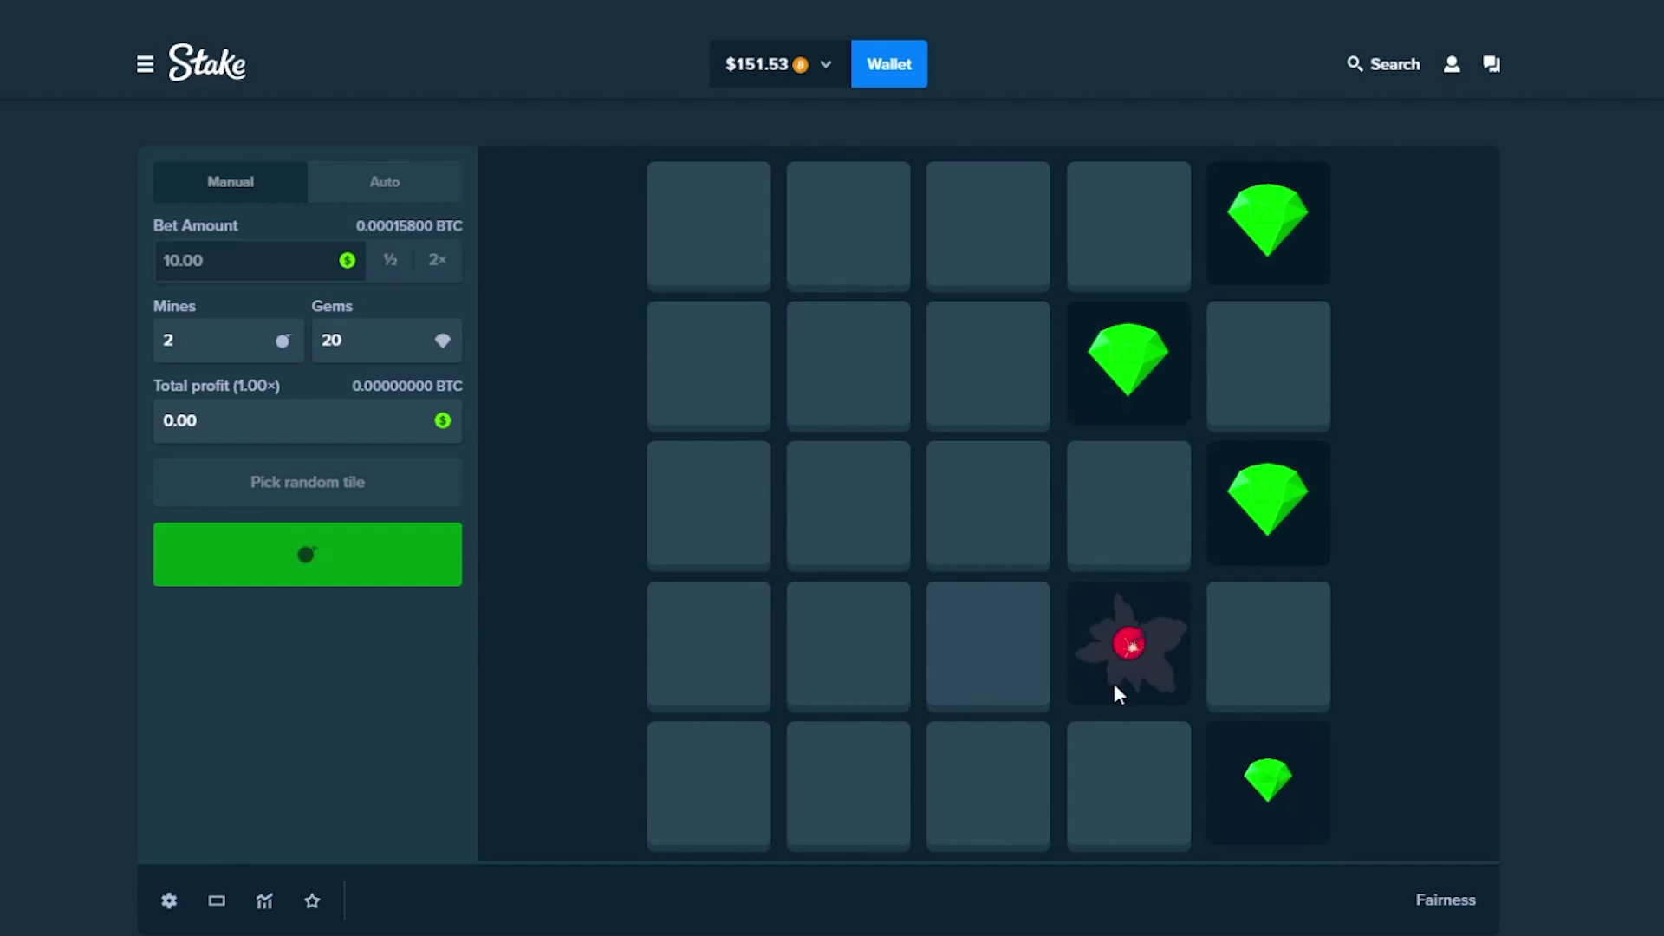
Play another $10 round, reveal about ten gems, and cash out at 2.83× for $28.30
click(306, 554)
click(848, 781)
click(705, 644)
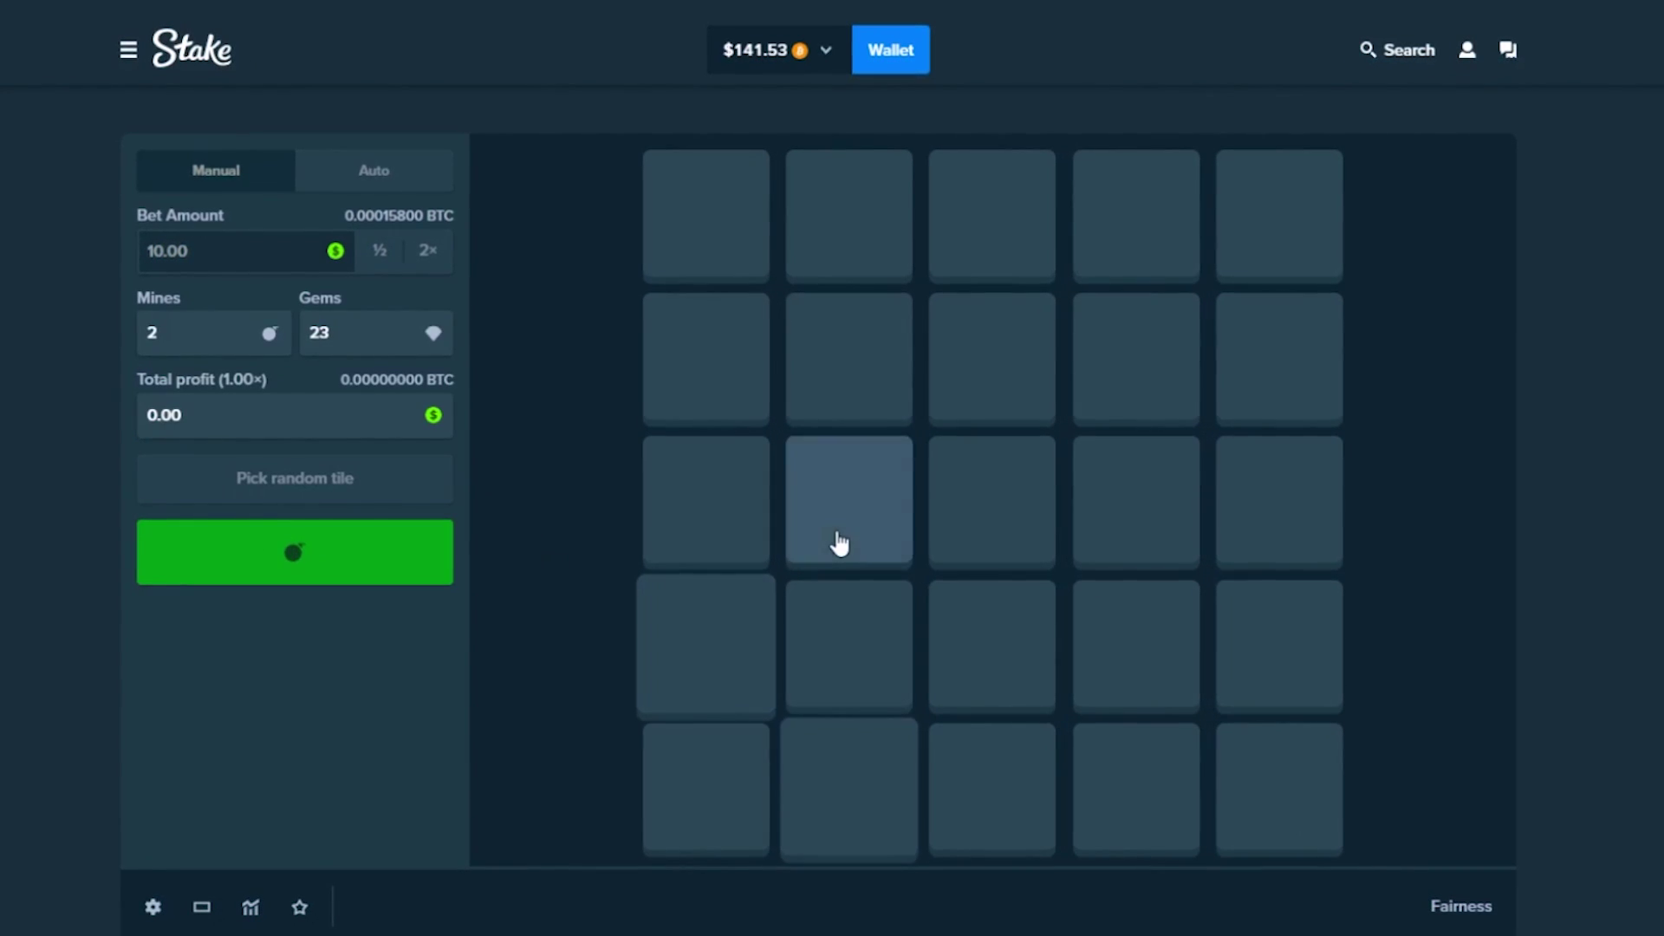
click(848, 499)
click(706, 358)
click(849, 212)
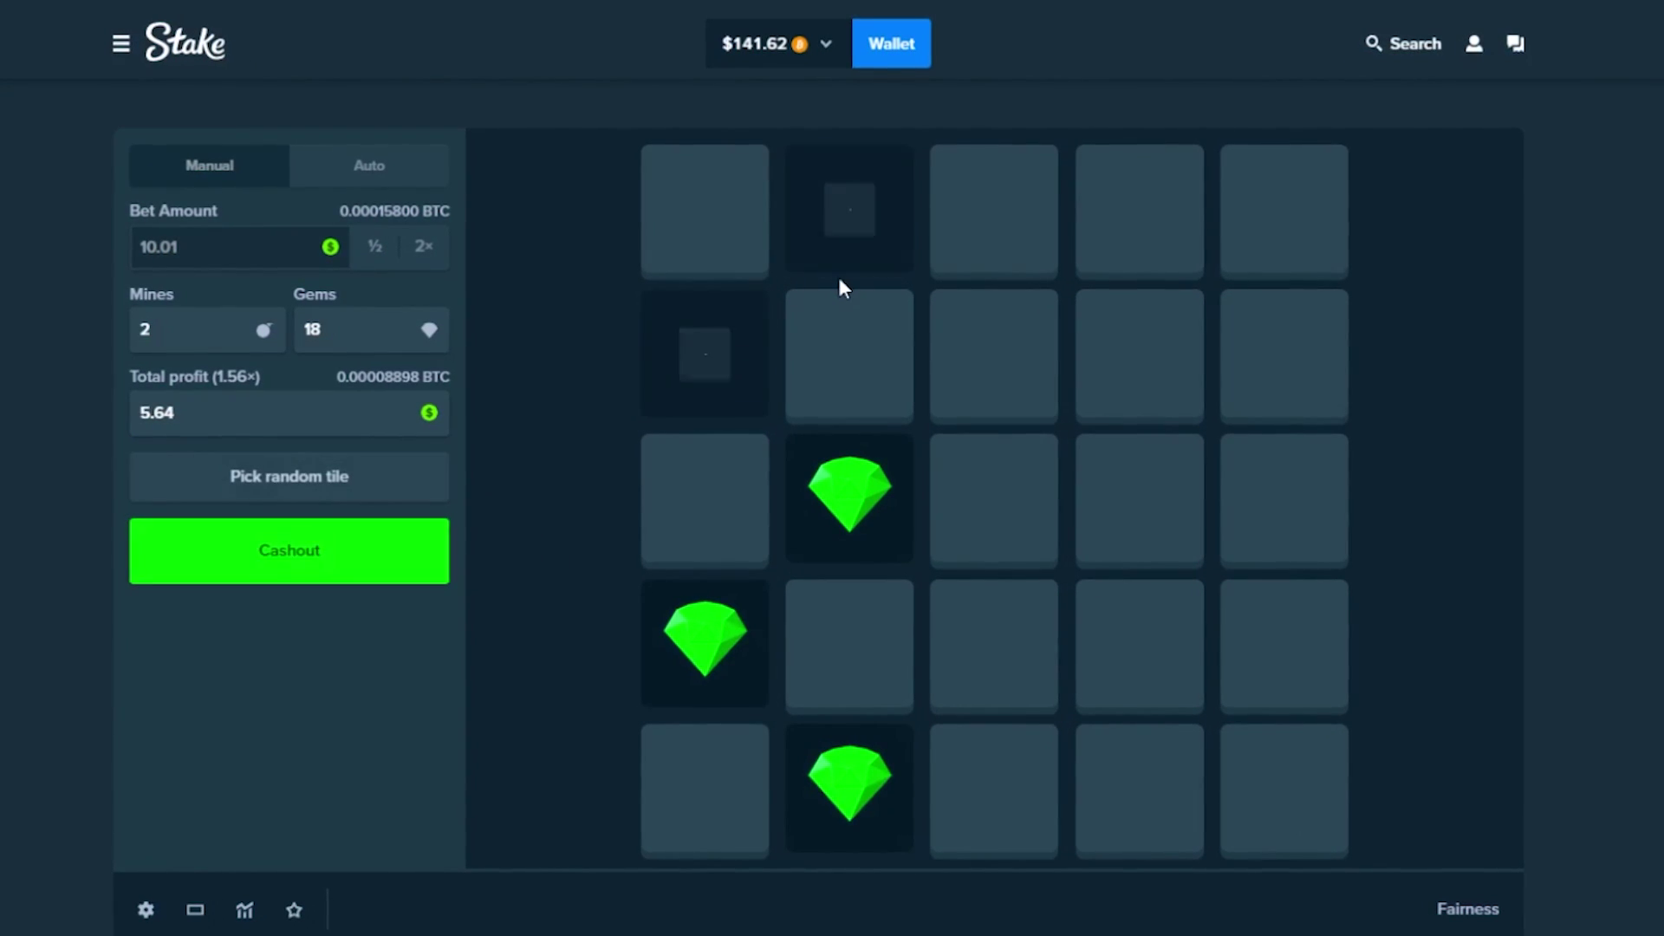
click(1284, 355)
click(1142, 208)
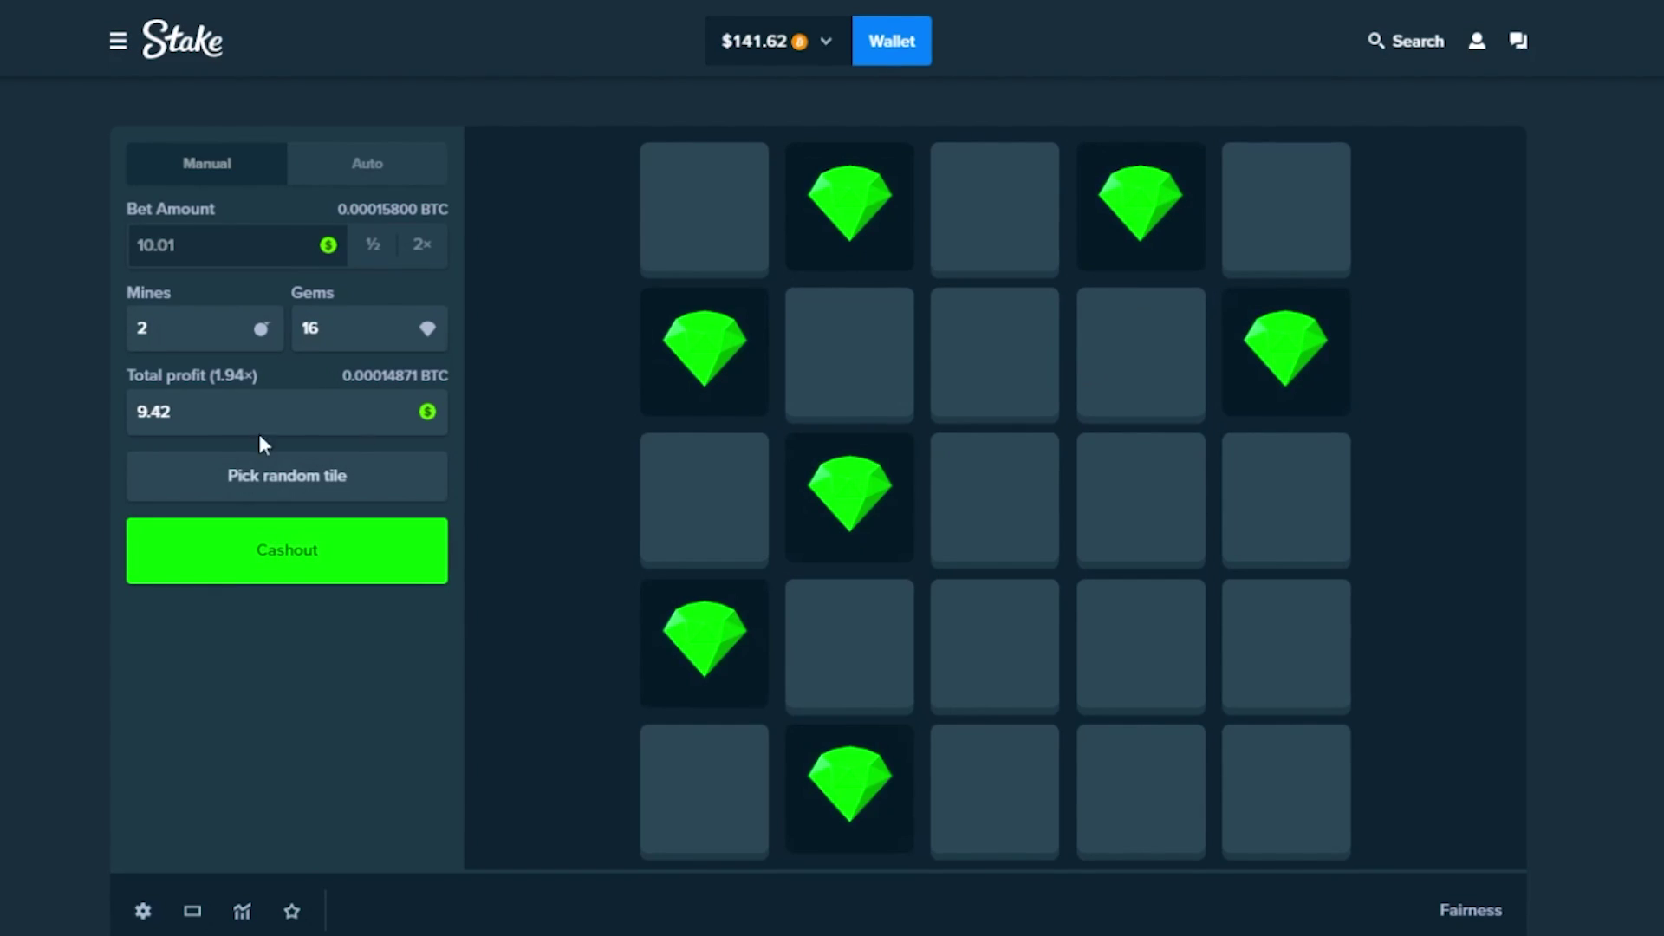
click(287, 548)
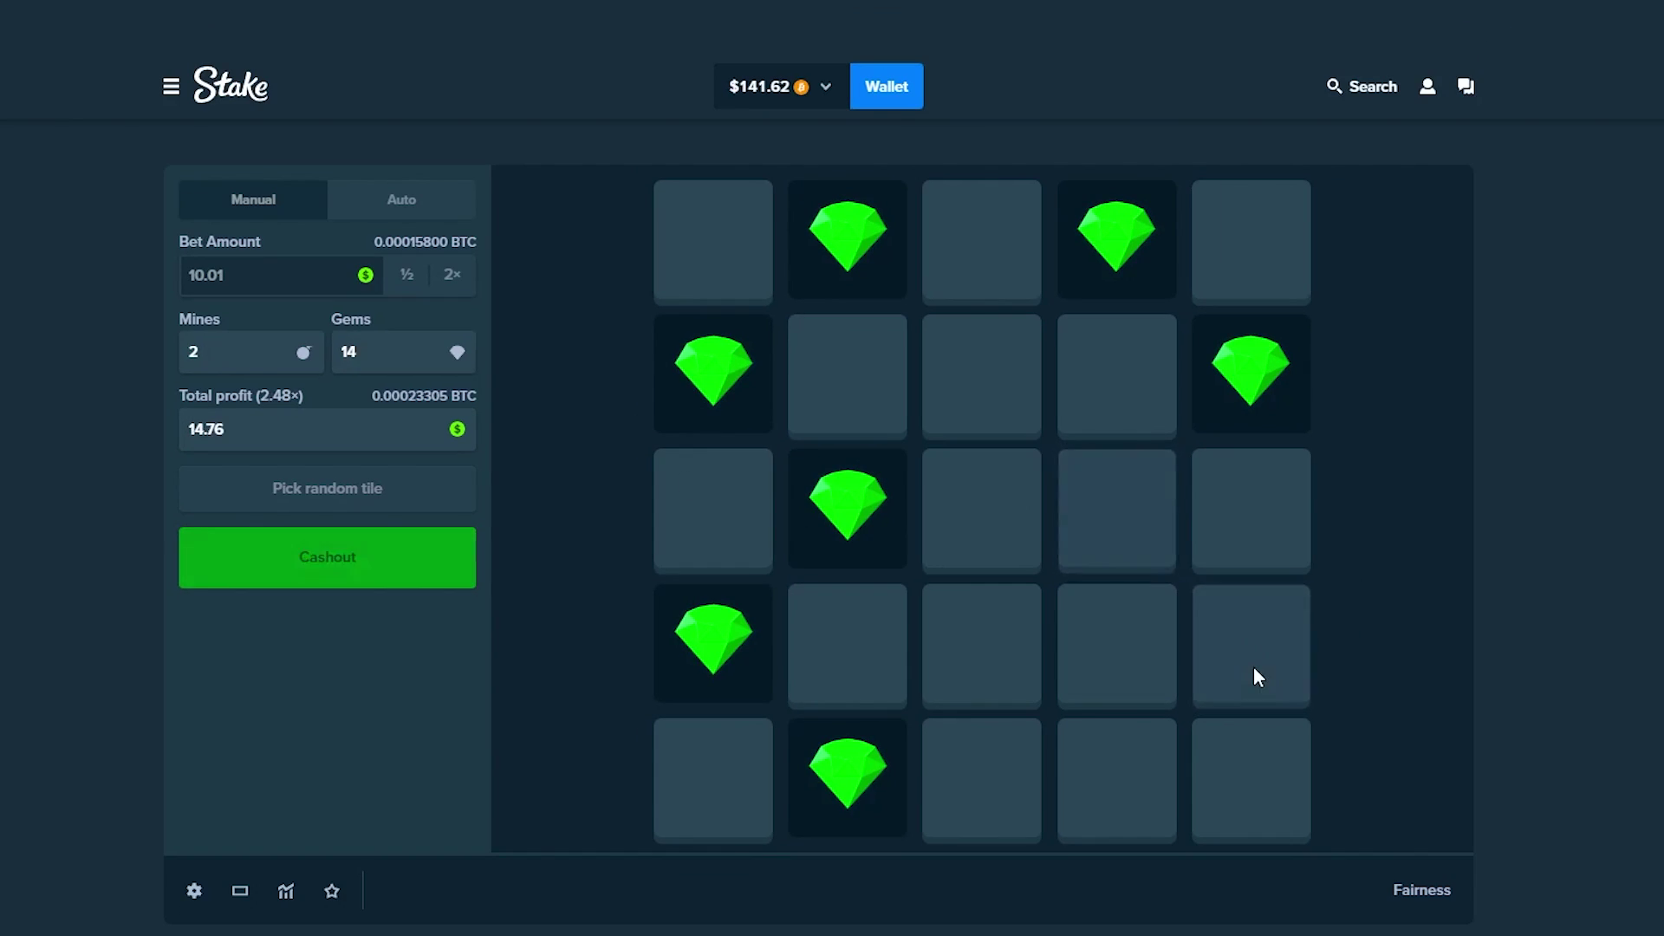
click(1253, 667)
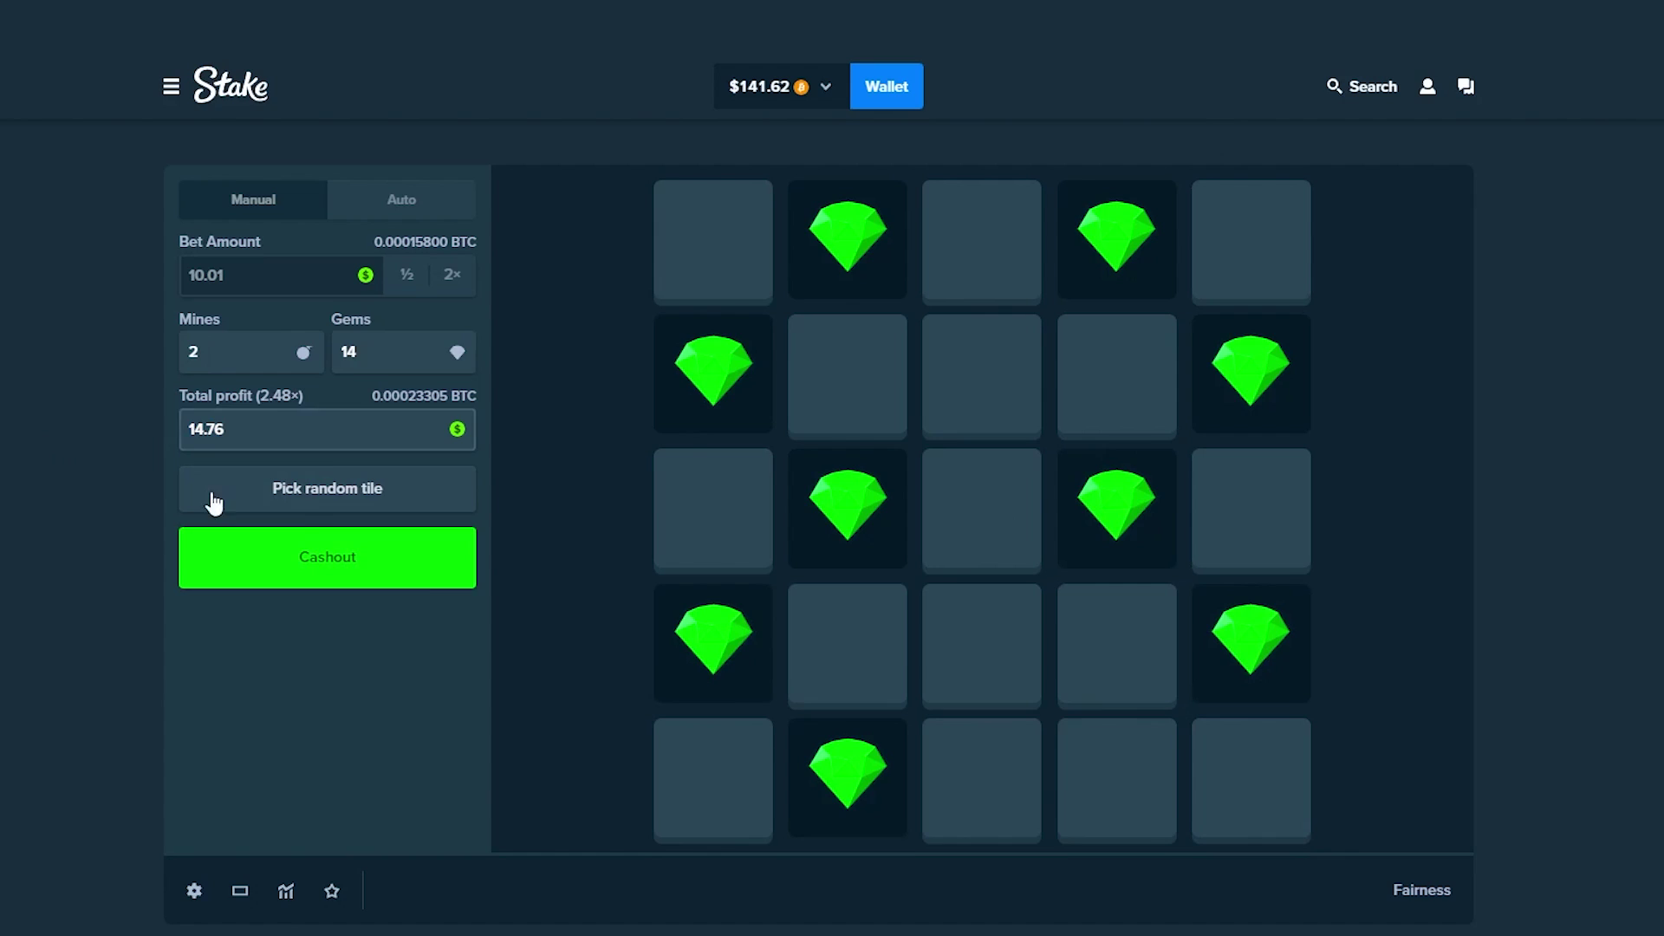
click(1118, 798)
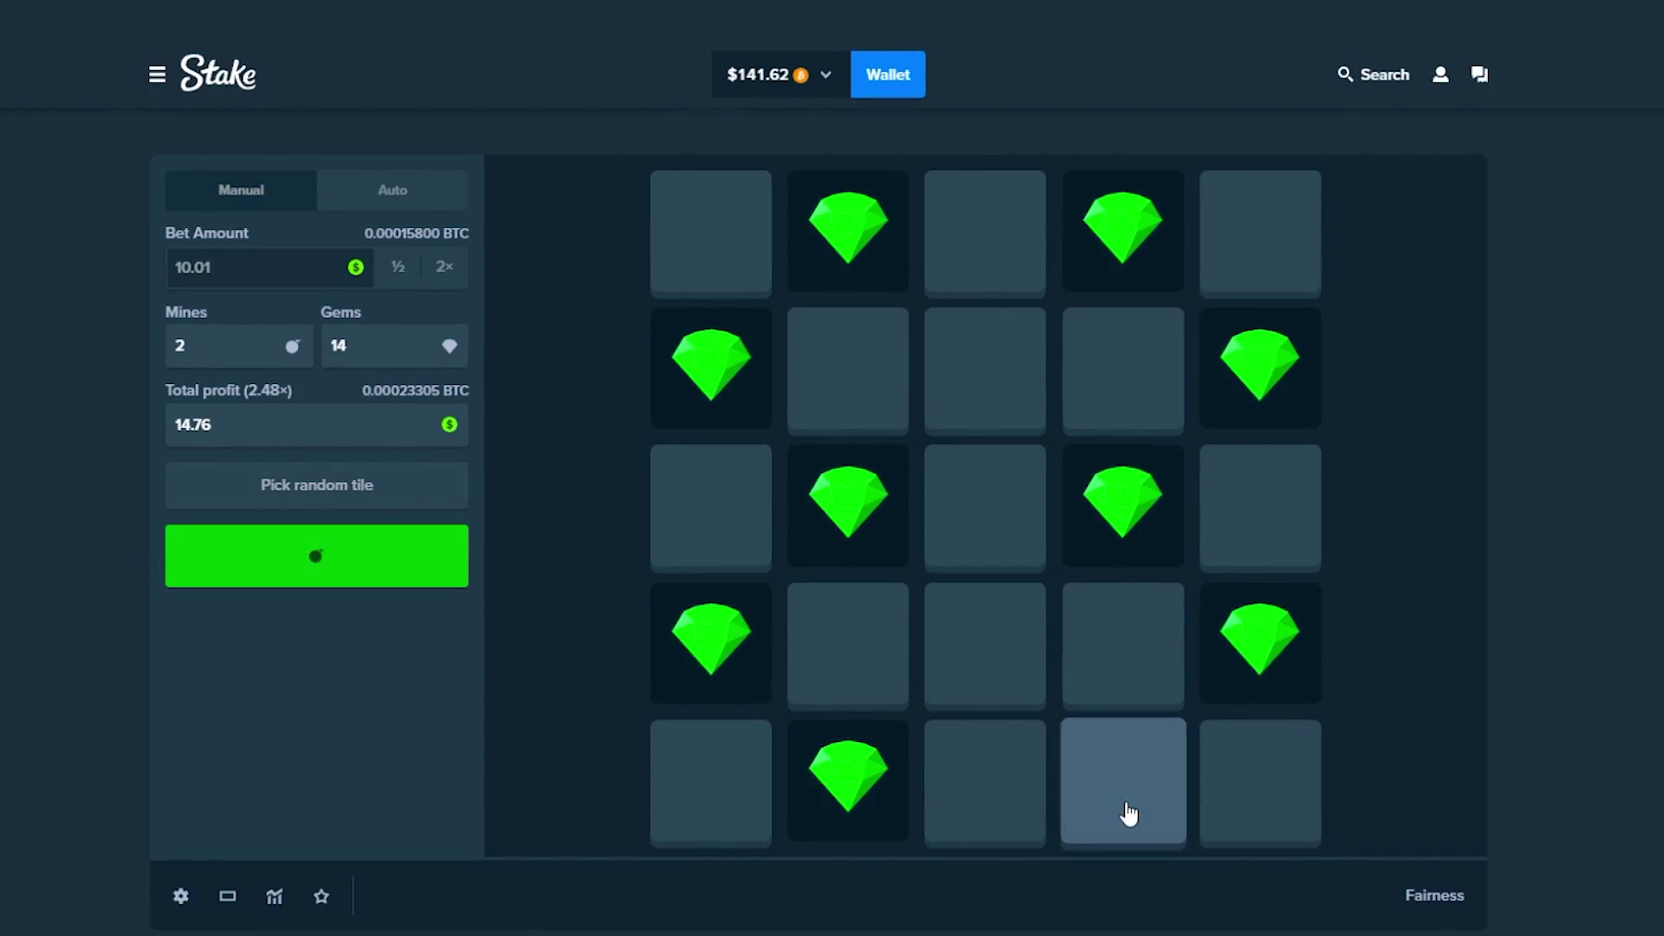
click(315, 555)
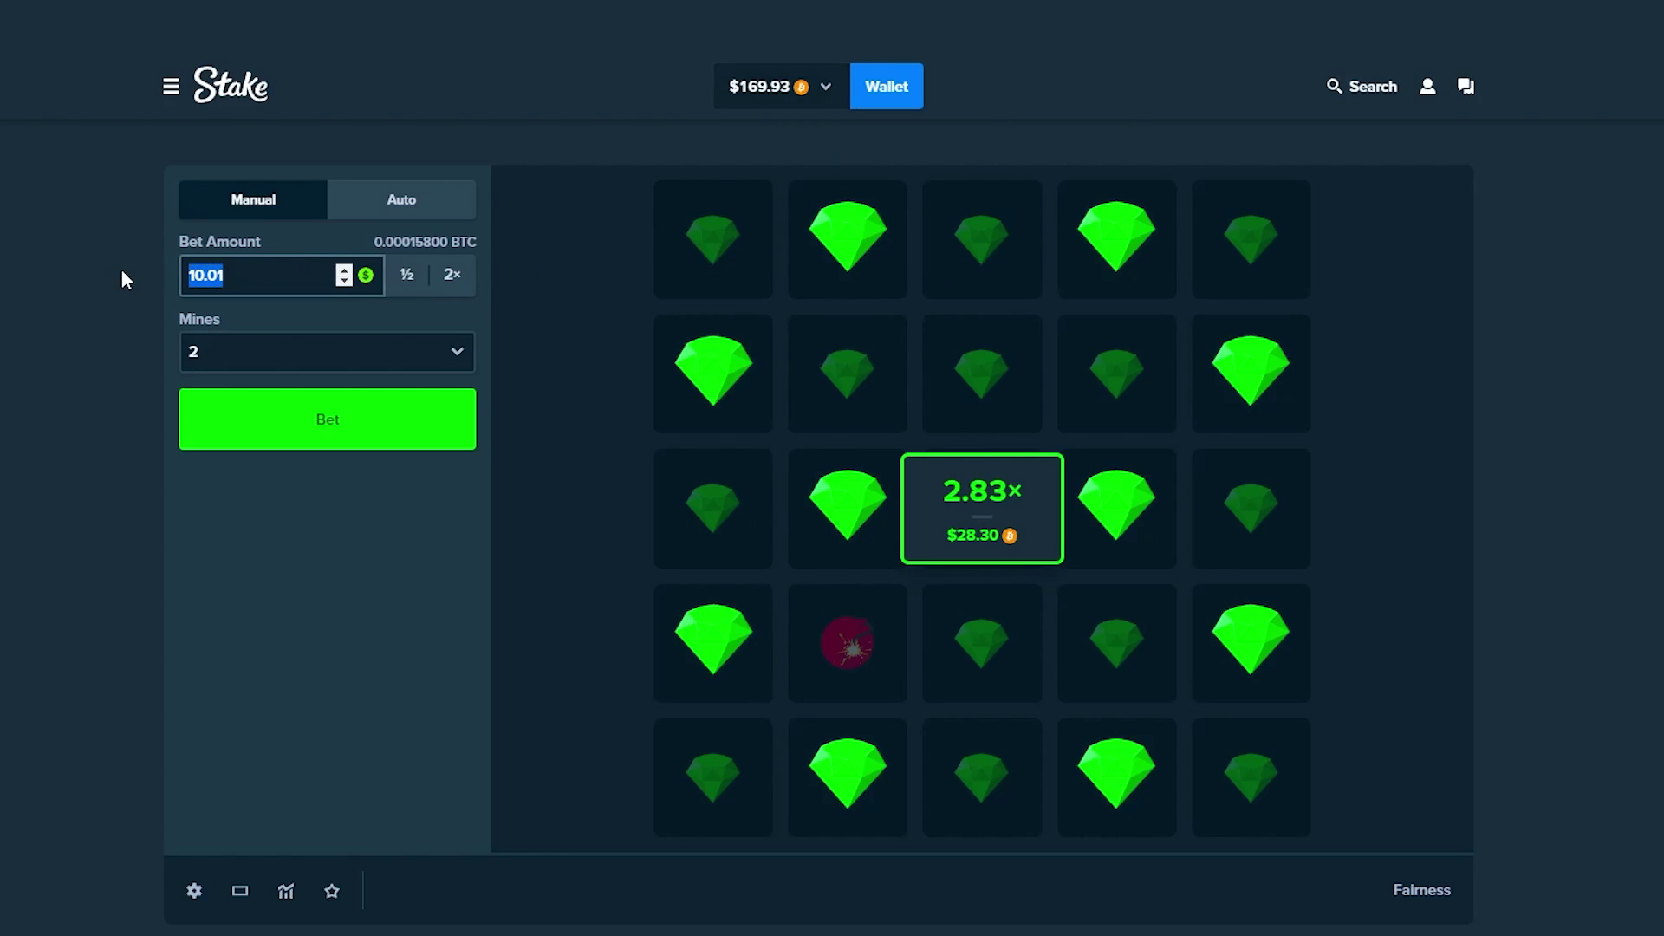
Replace the bet with $15, reveal four gems, and cash out at 1.56× for $23.45
key(BackSpace)
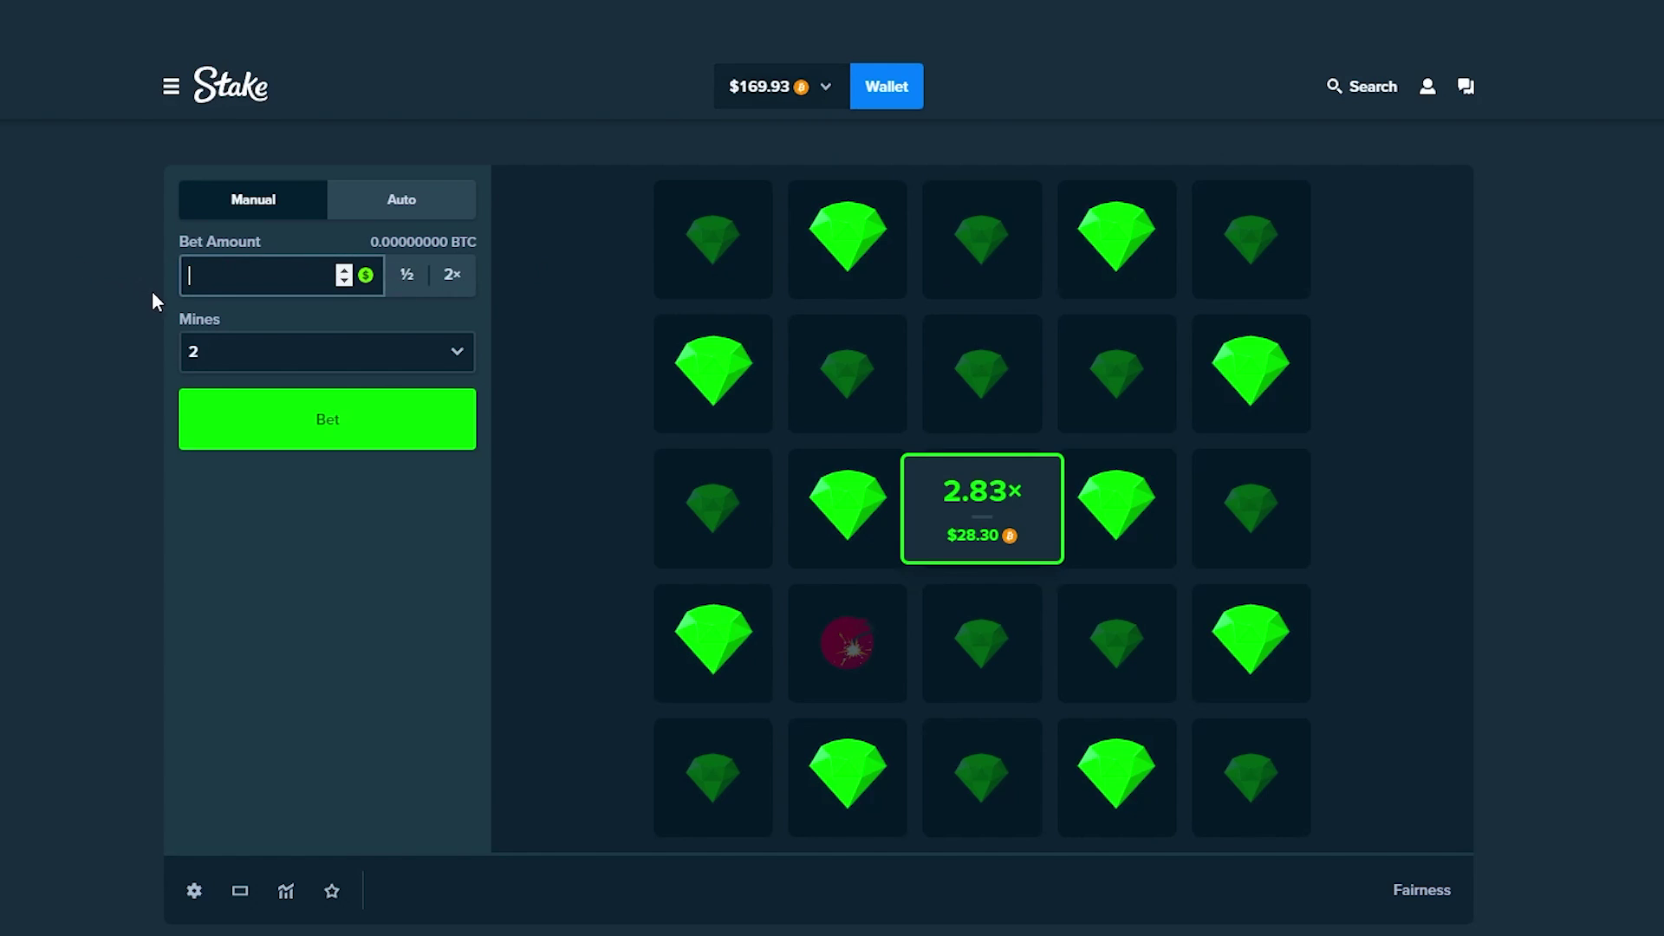
text(15)
click(285, 428)
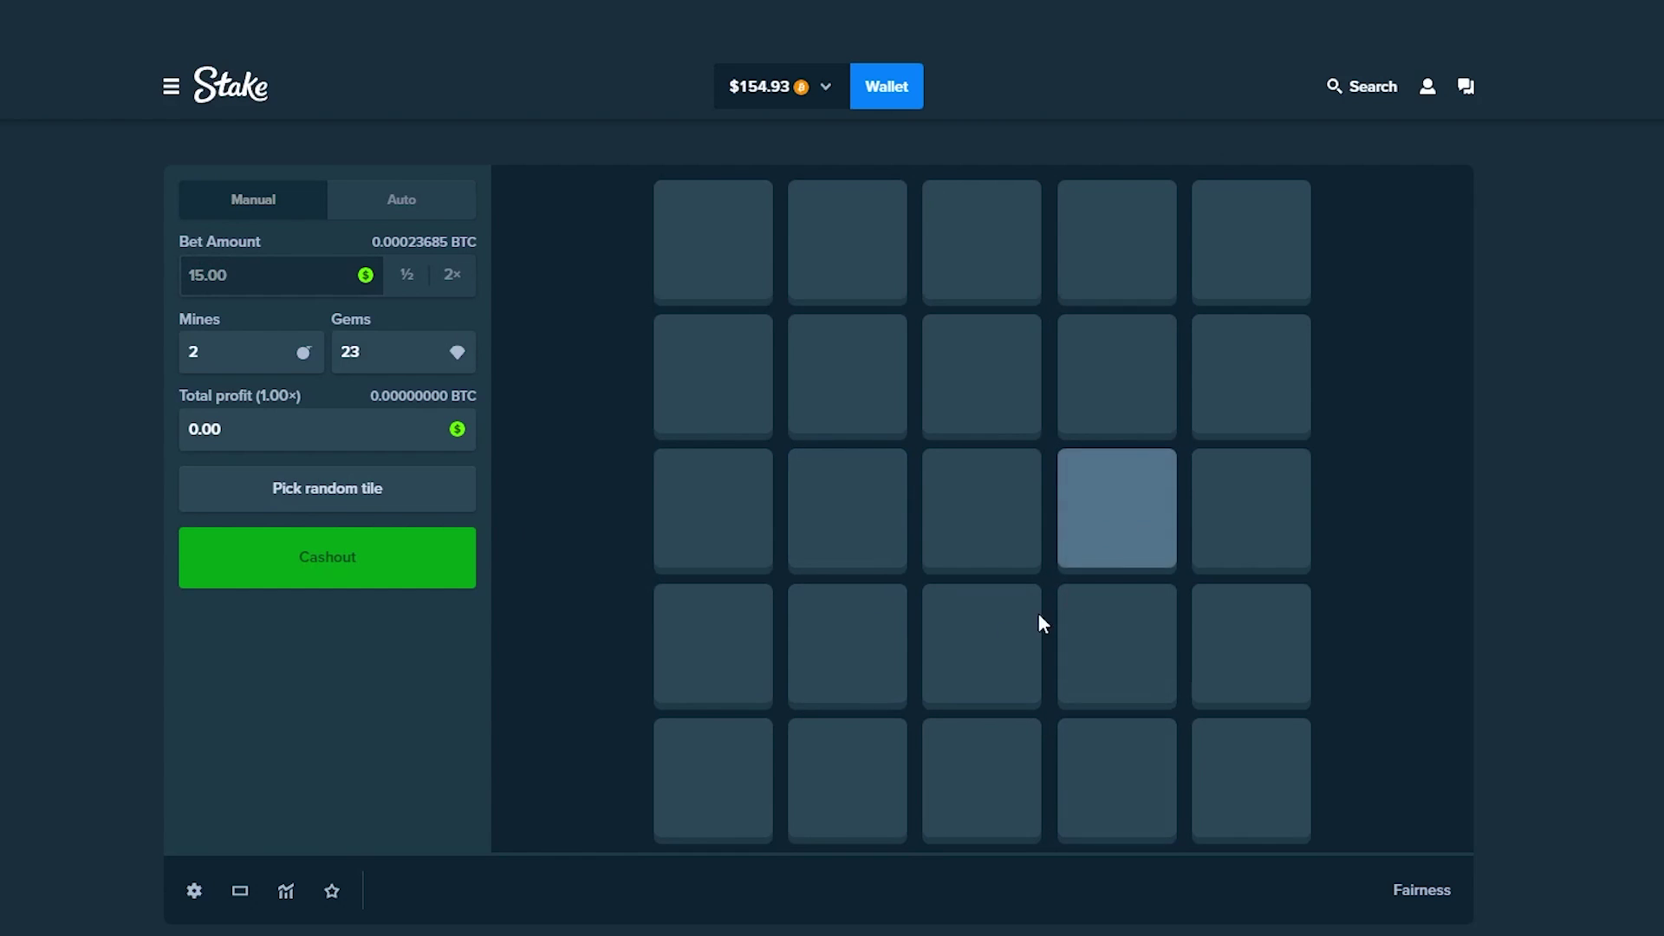
click(846, 509)
click(1116, 508)
click(981, 646)
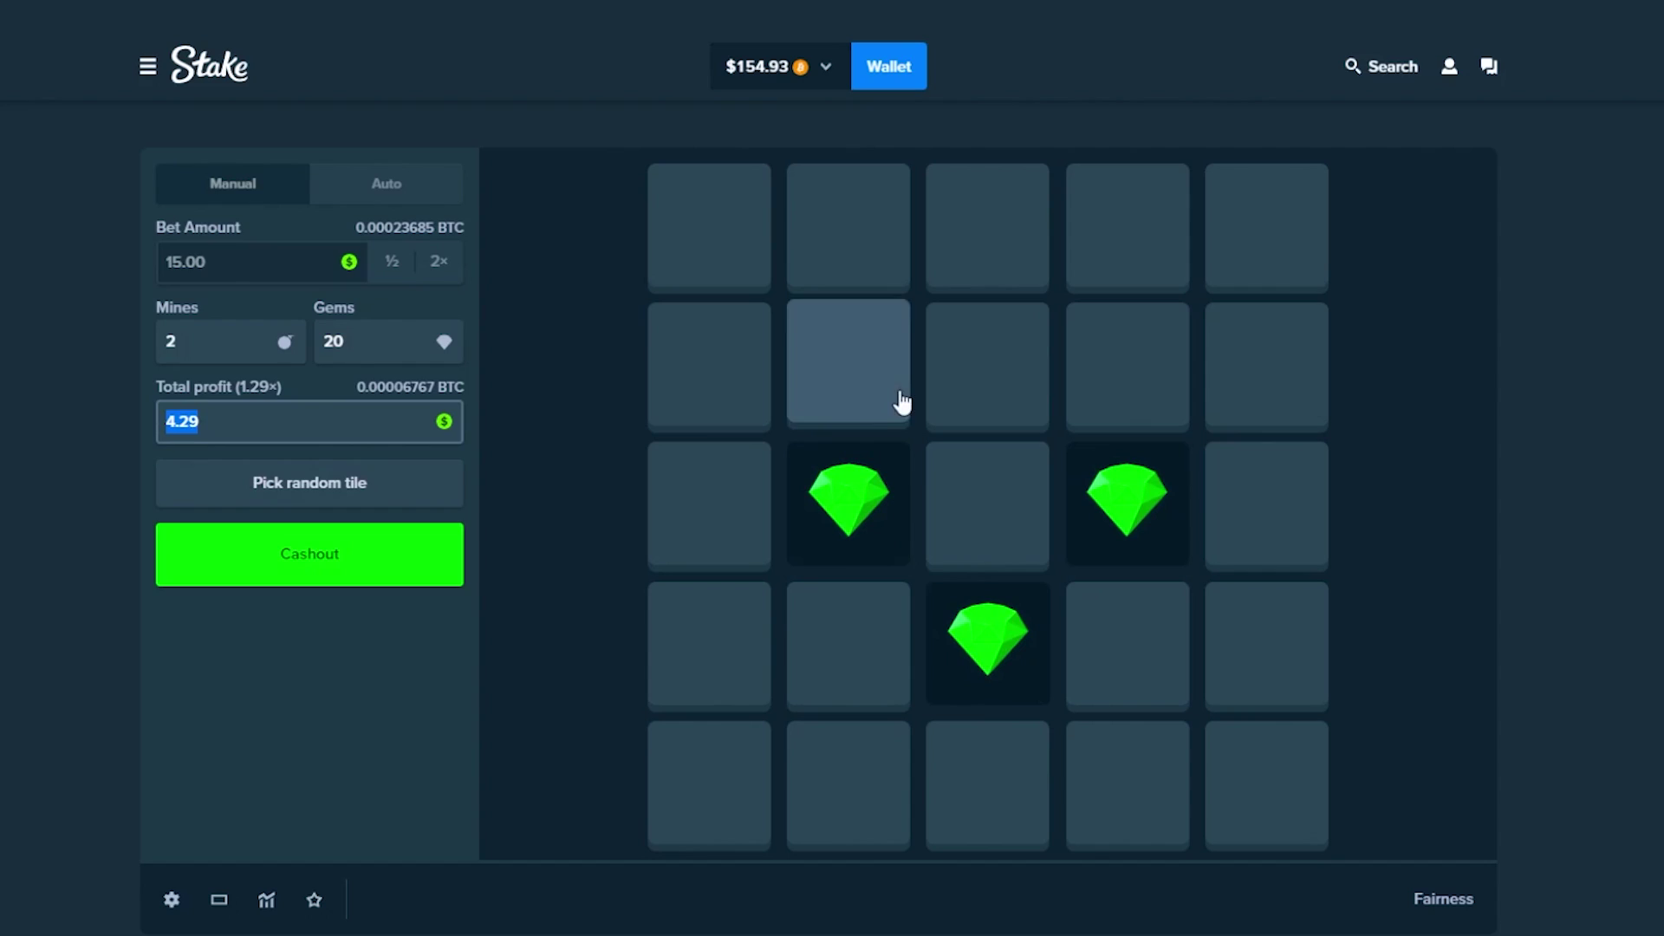
click(847, 368)
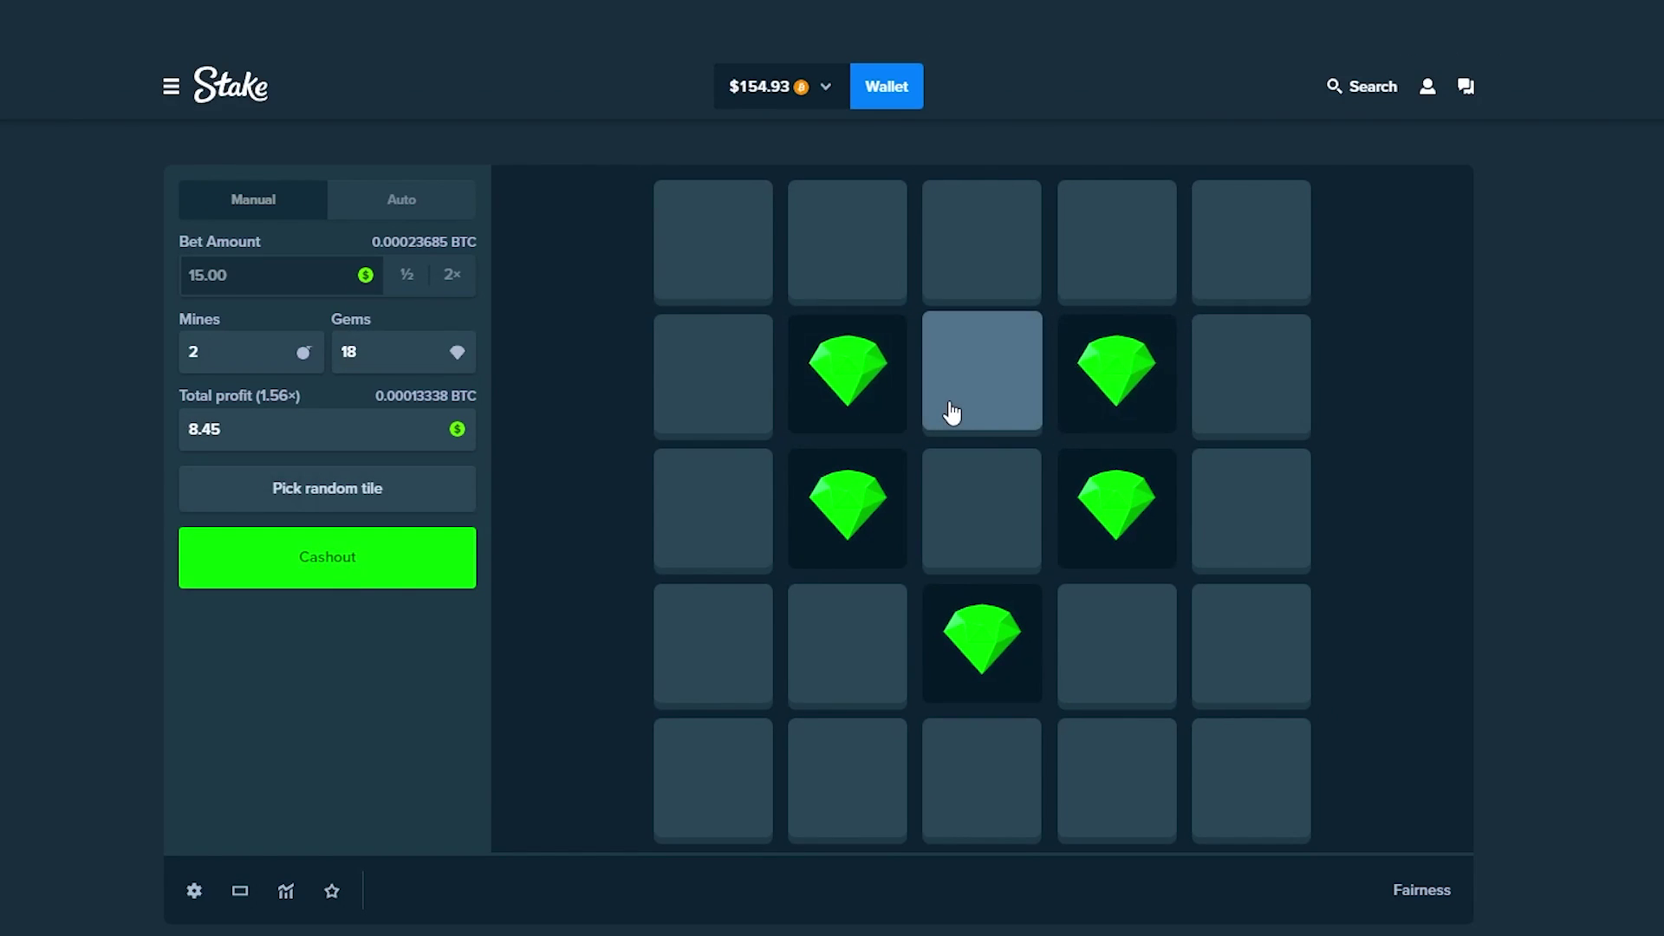
click(308, 555)
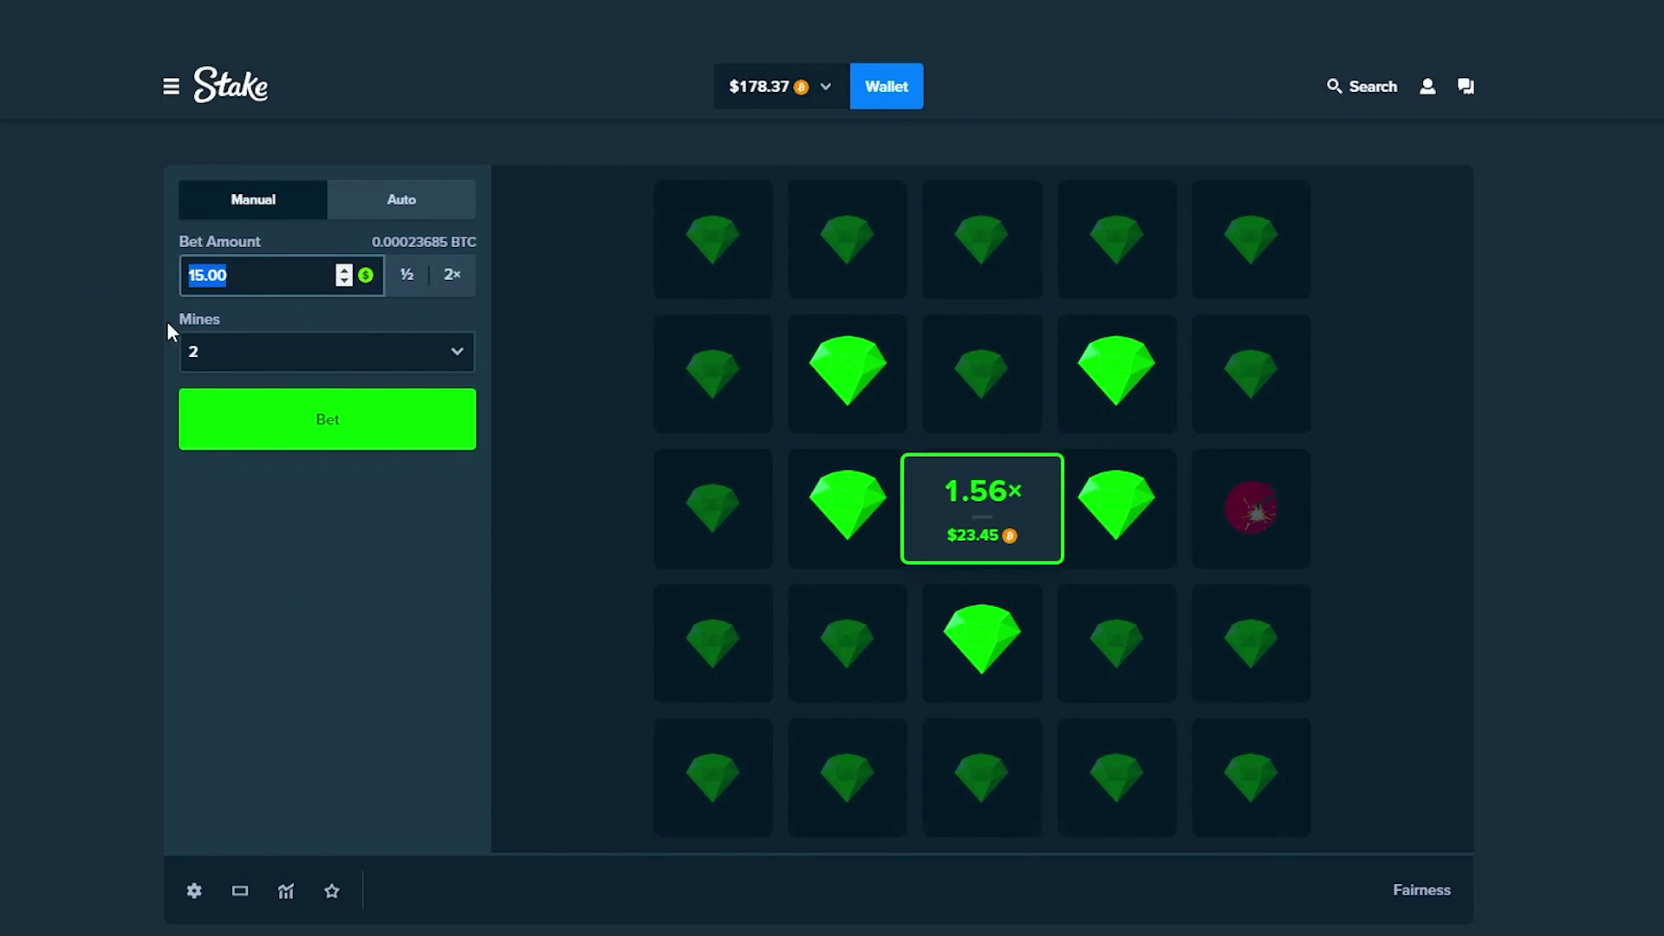
text(25)
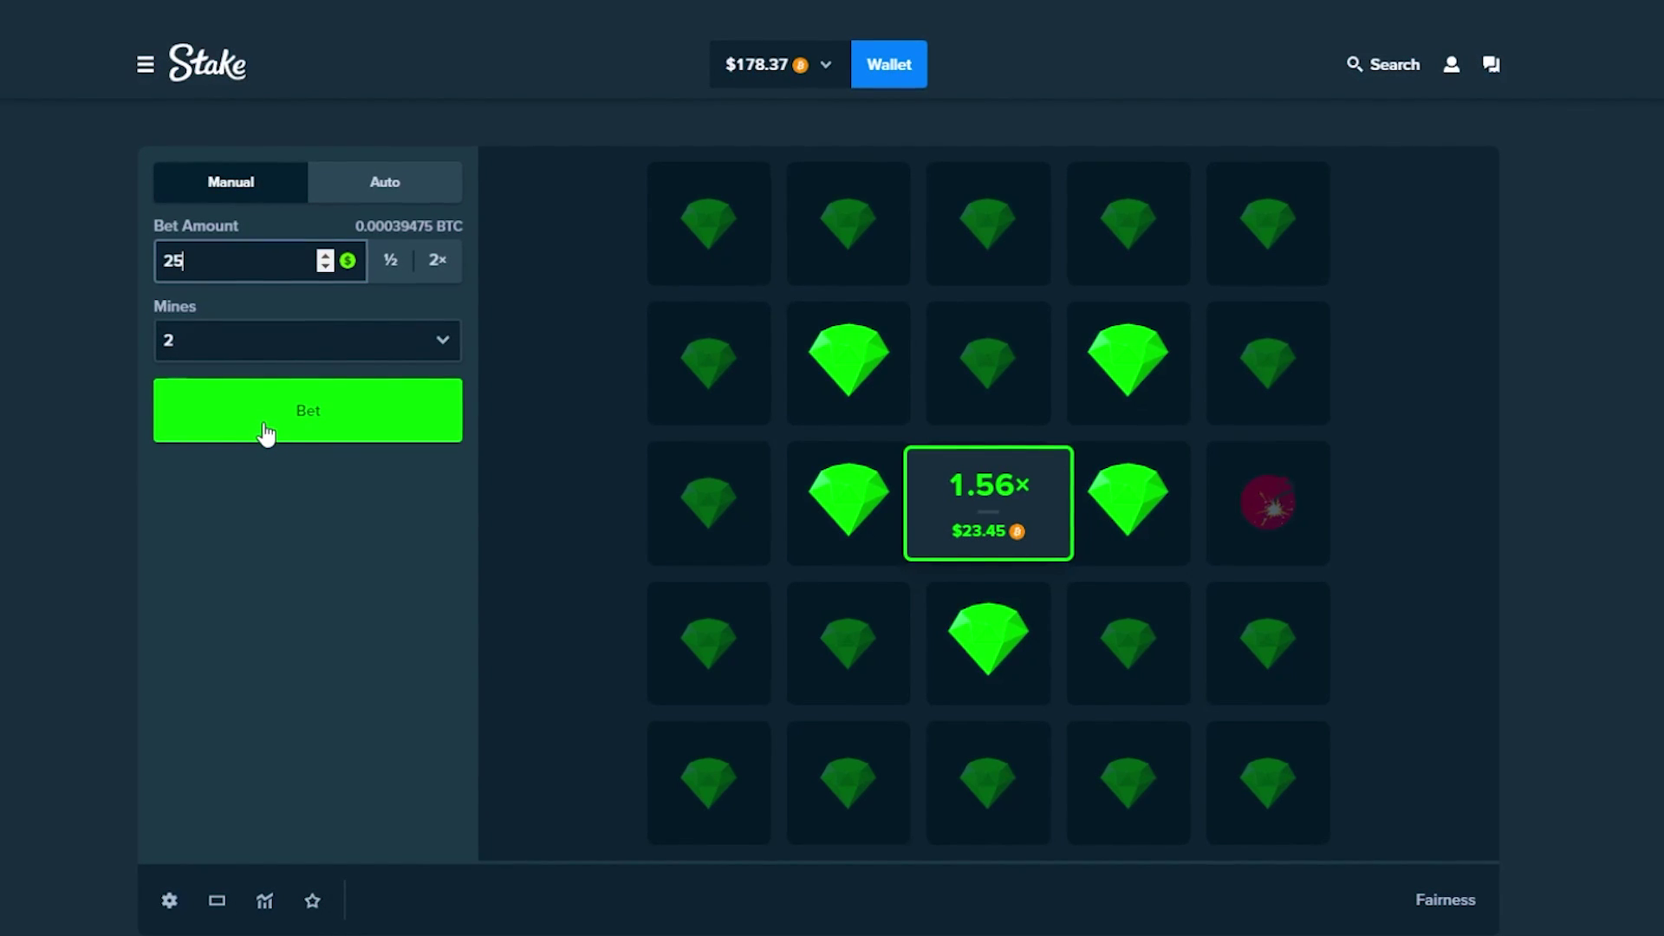
Start a $25 two-mine round and reveal gem tiles toward the 1.56× $39.08 cashout
click(266, 436)
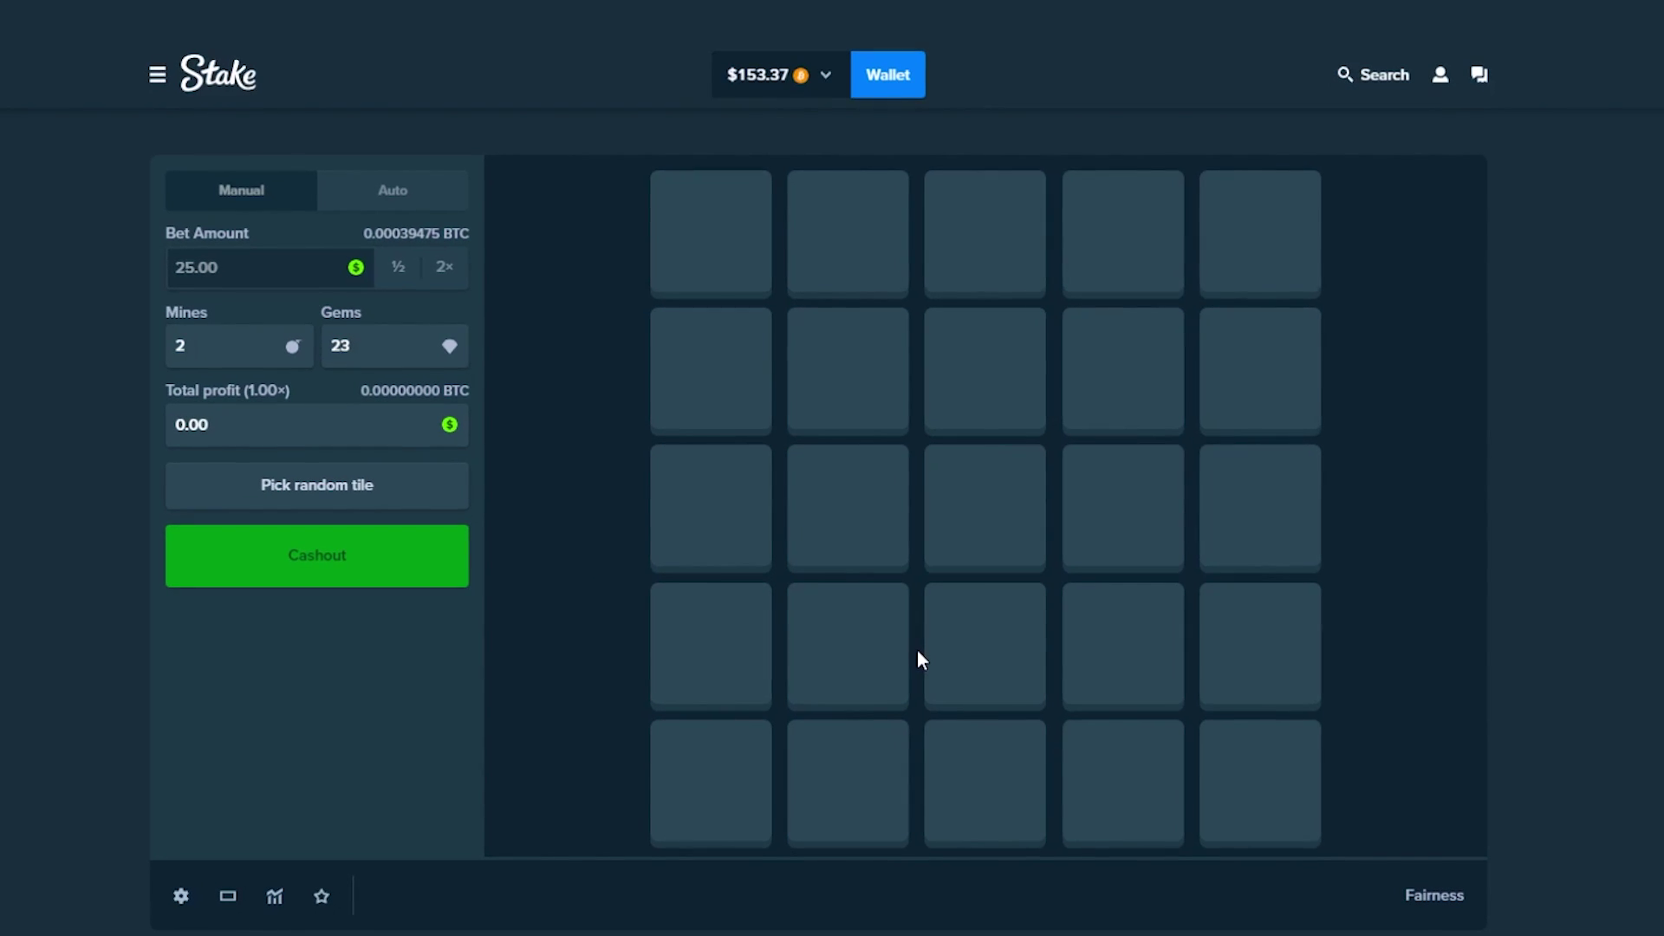
click(926, 648)
click(1089, 532)
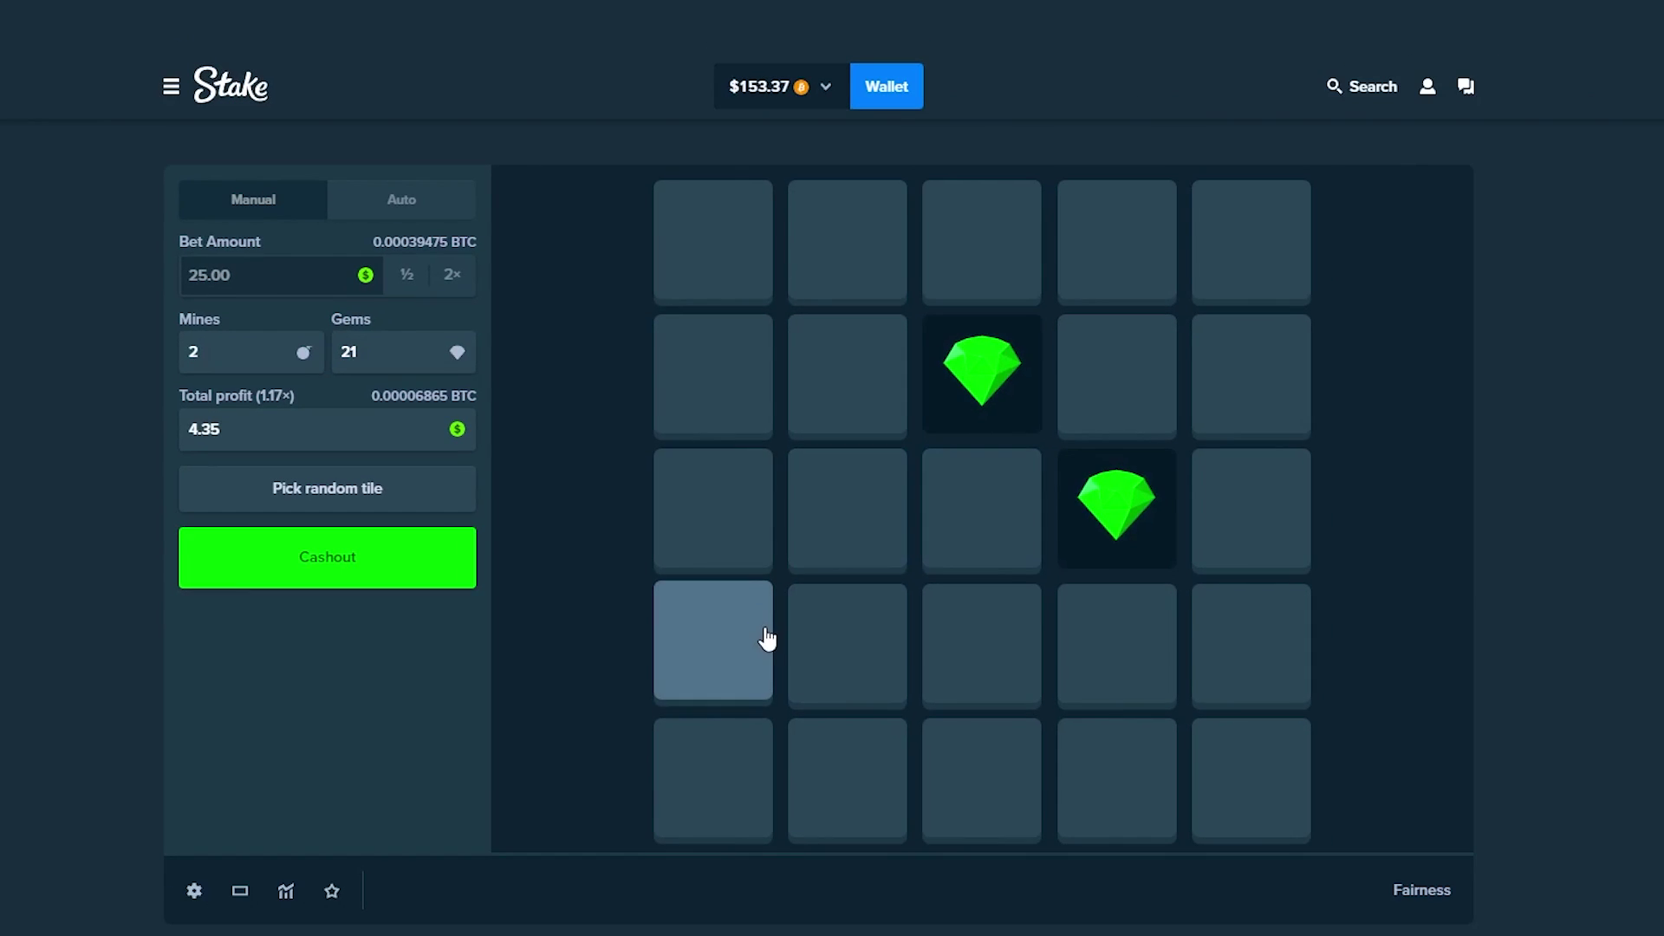
click(847, 505)
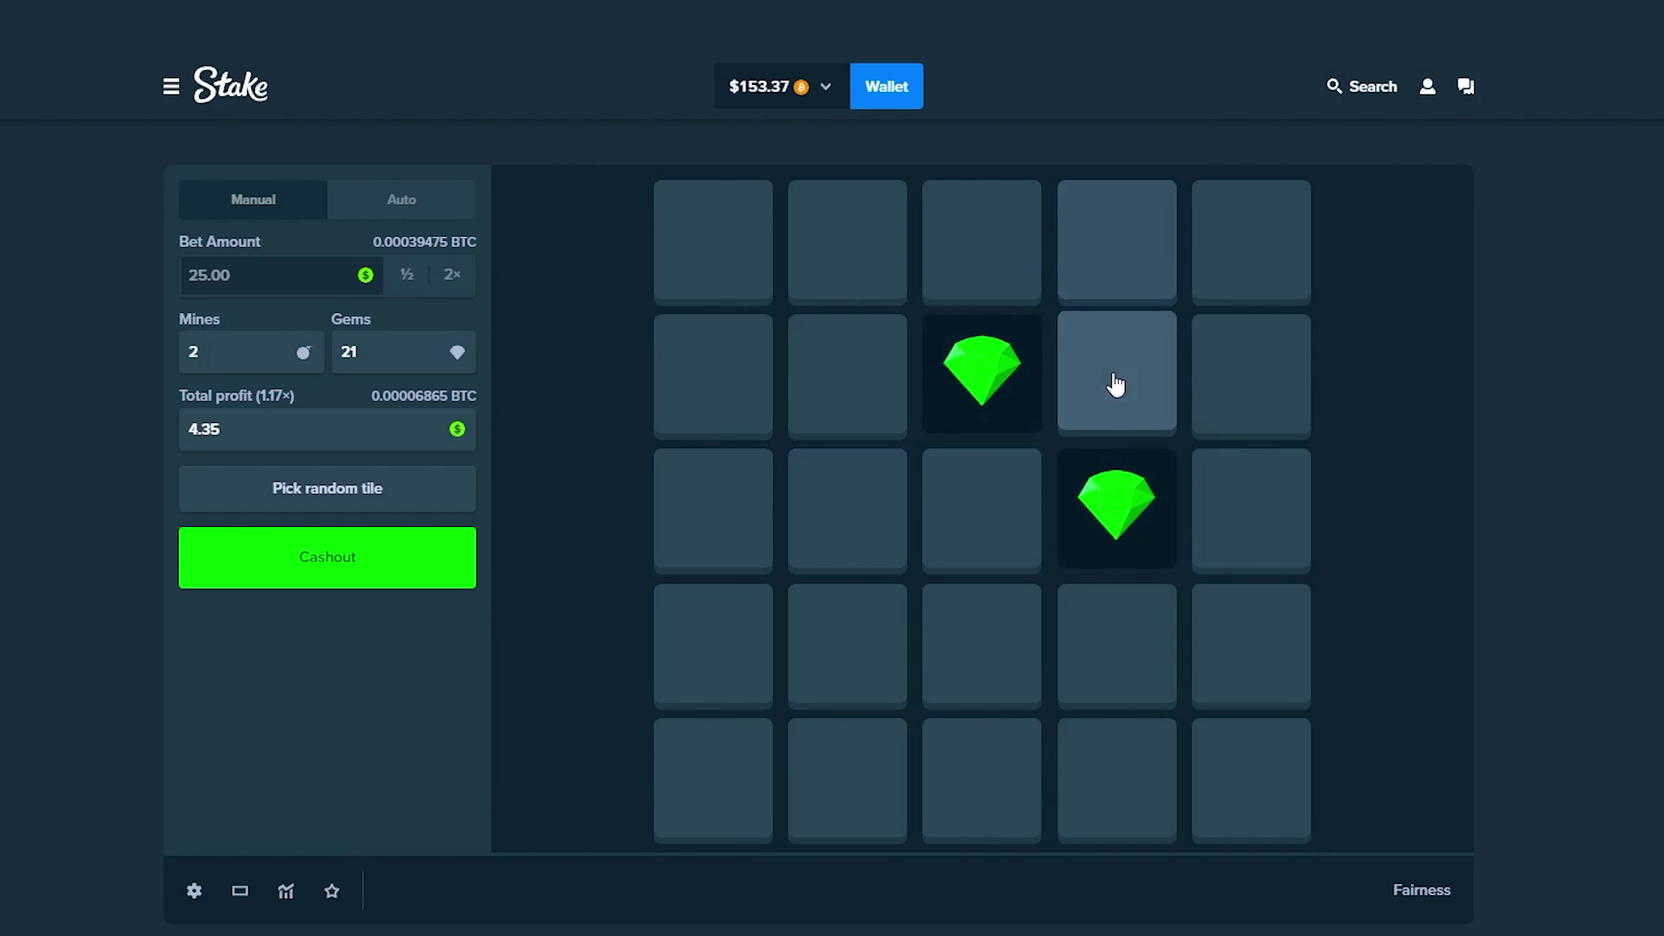
click(821, 539)
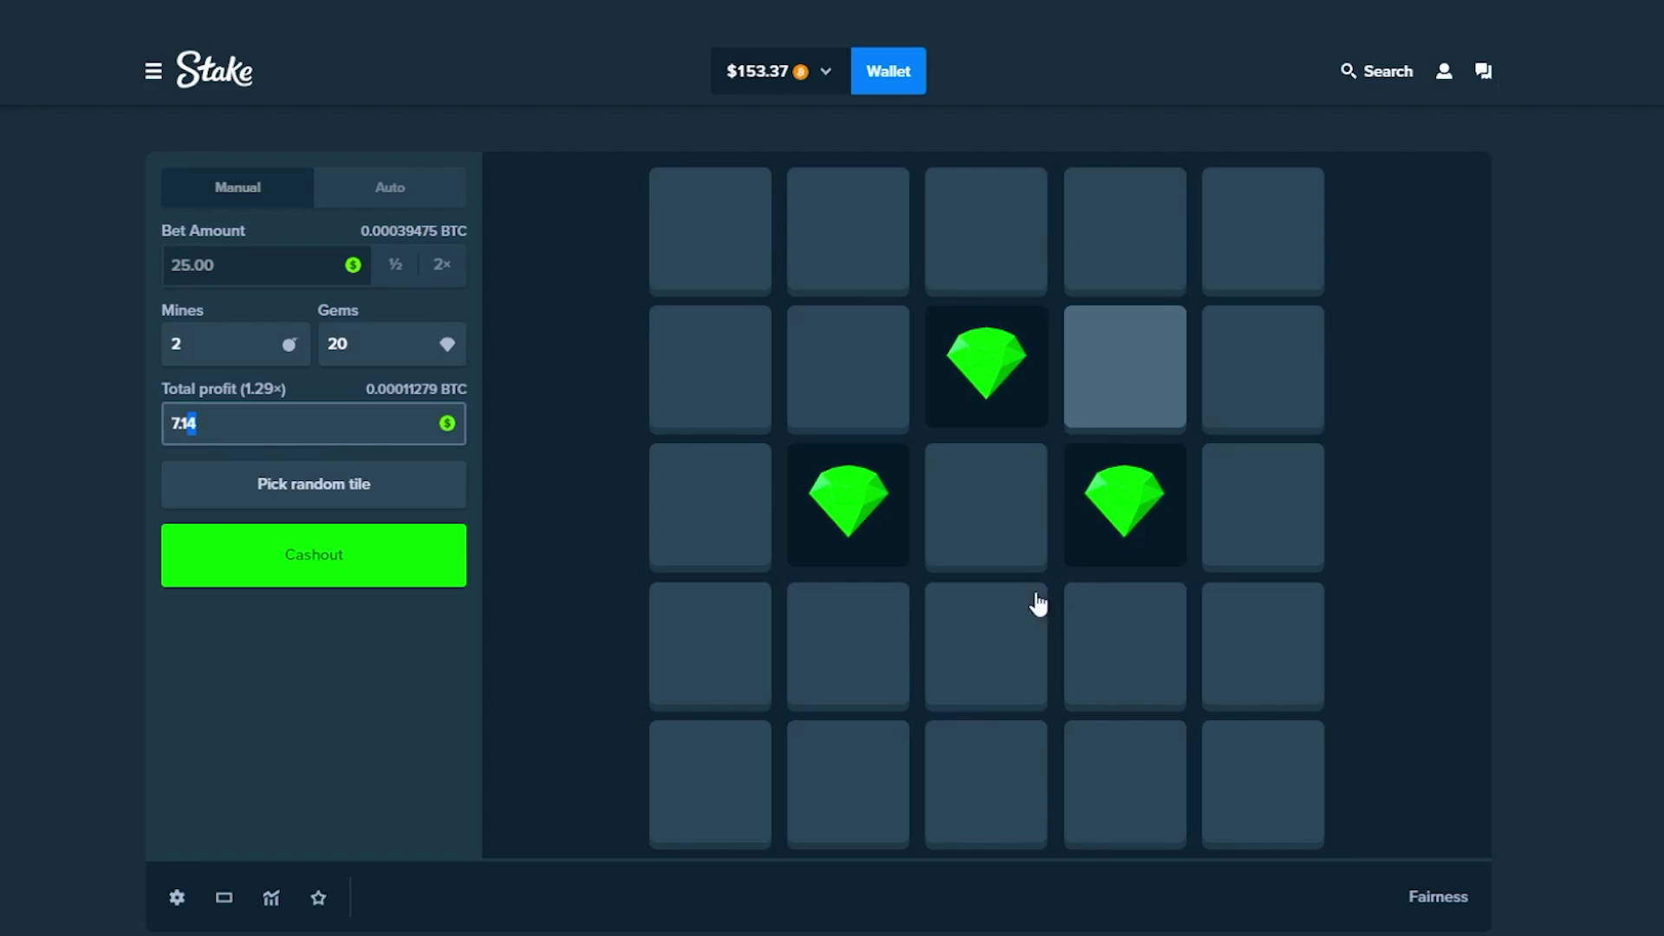
click(1028, 611)
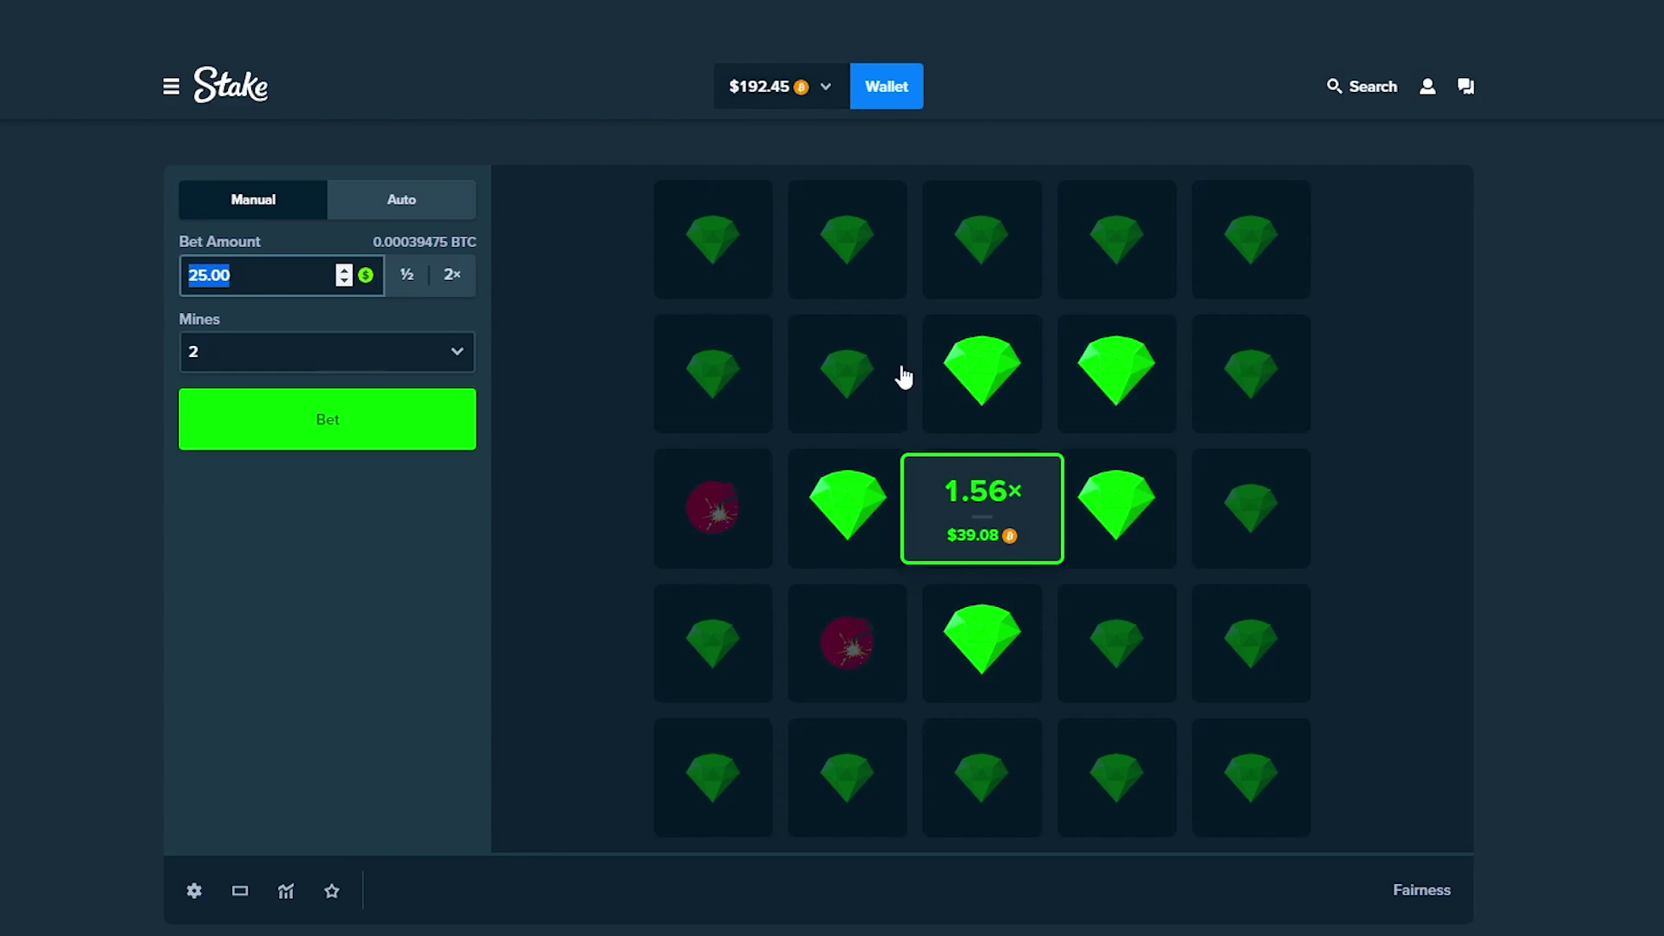
click(236, 260)
text(10)
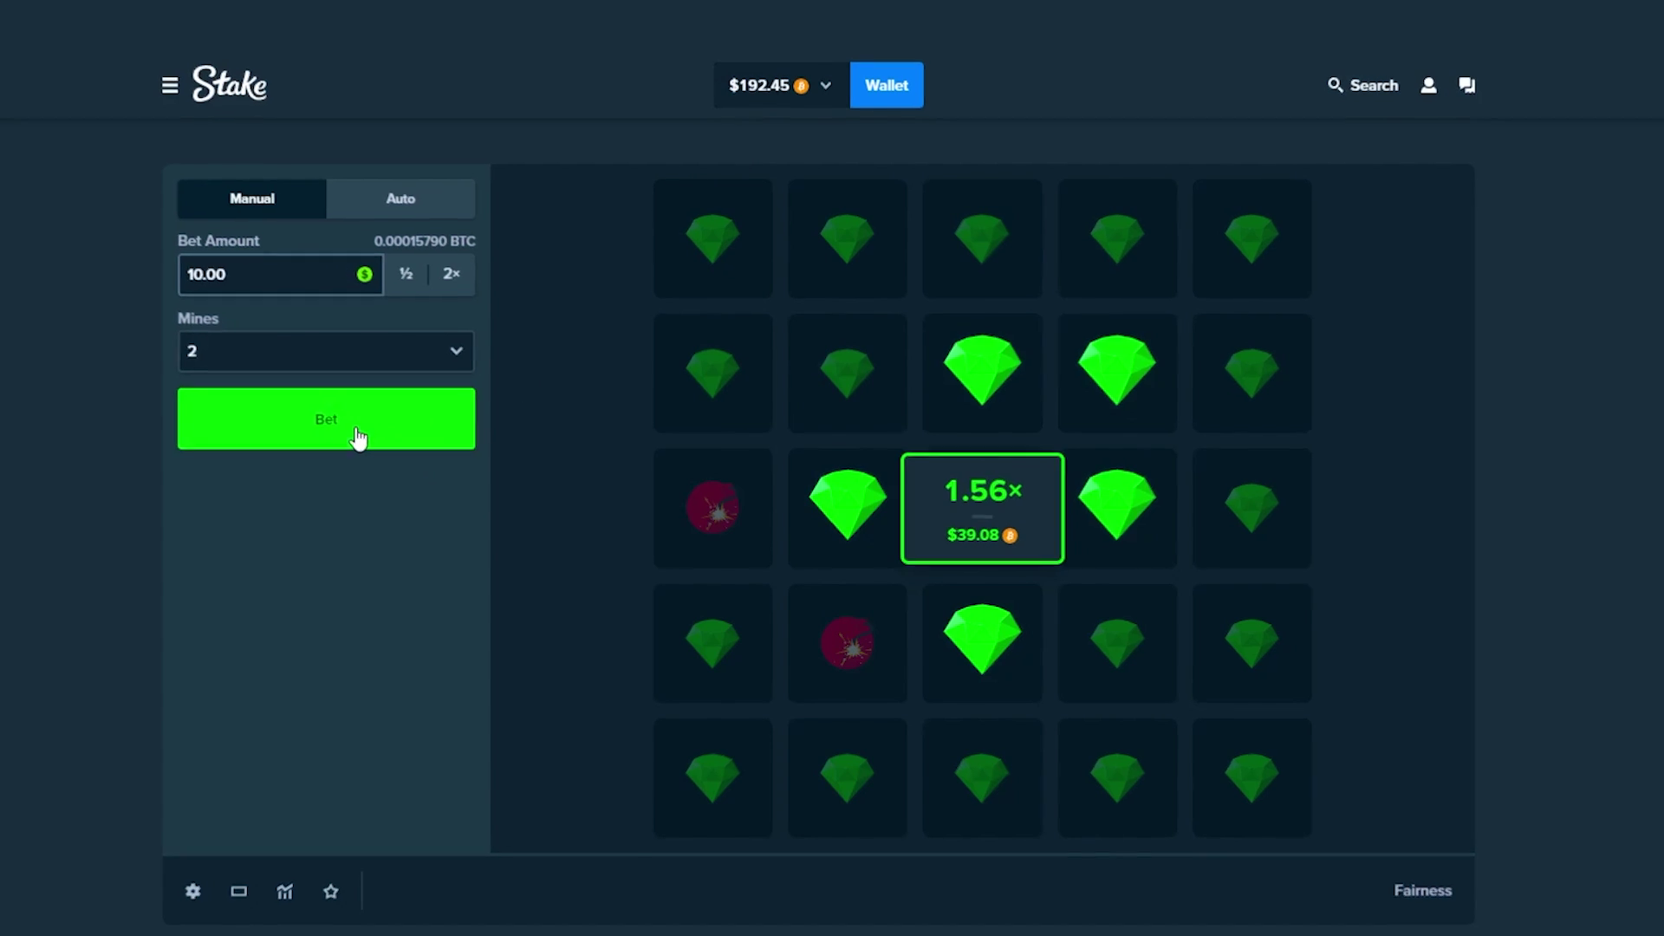
Play two quick $10 two-mine rounds, revealing a few tiles in each
click(361, 429)
click(1219, 549)
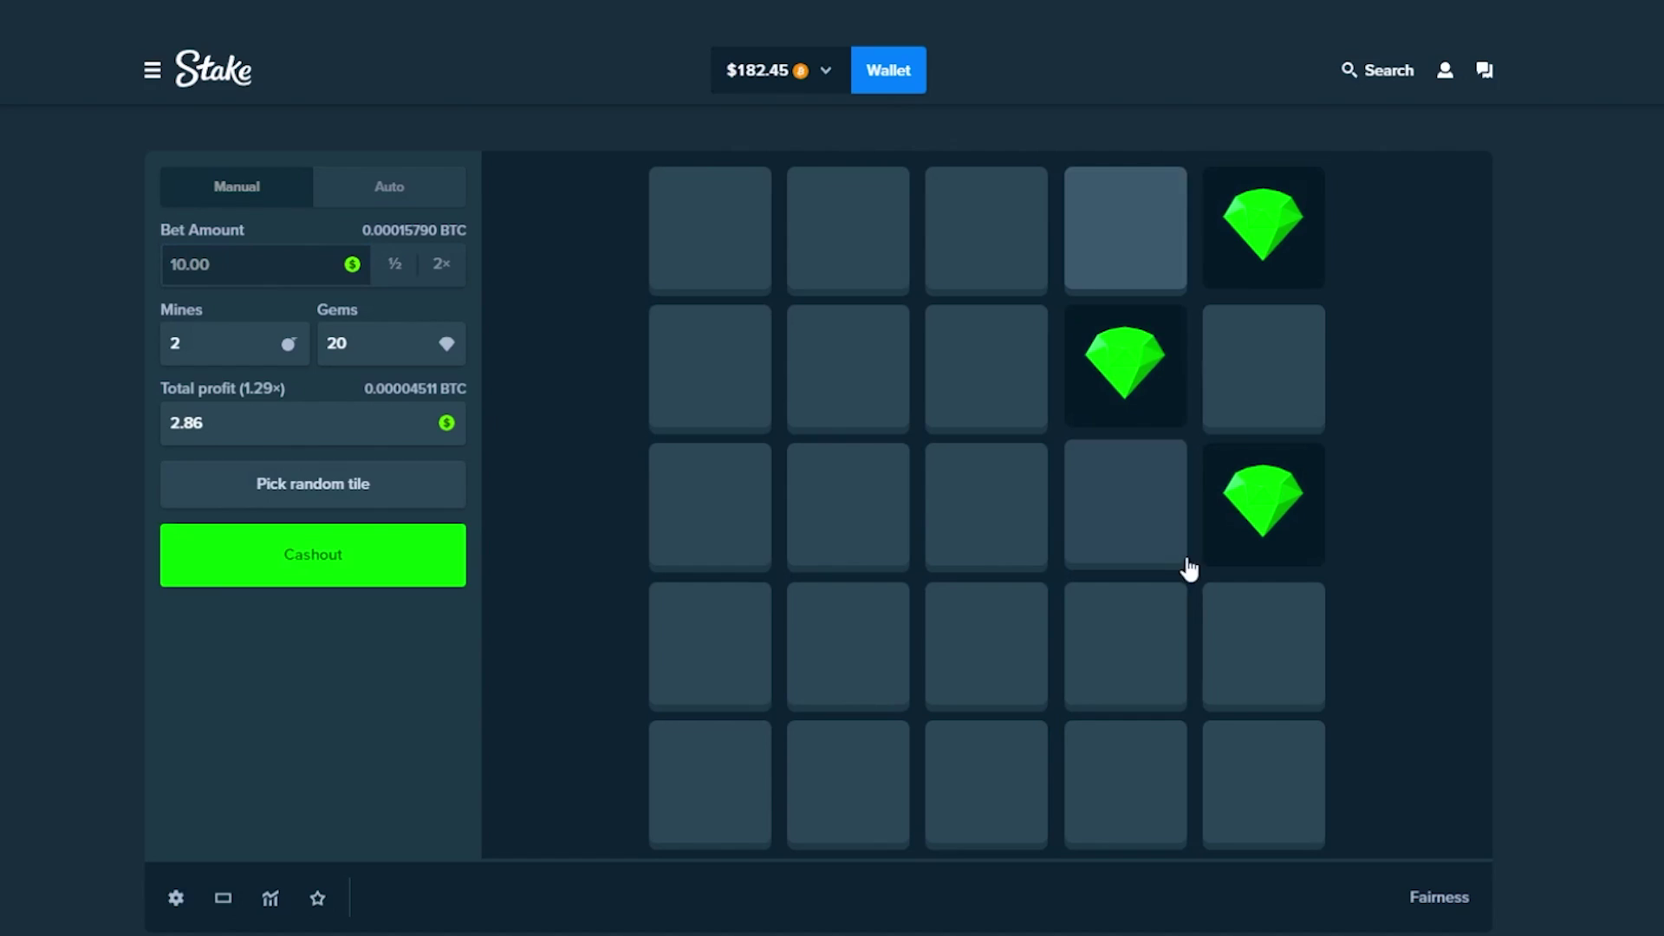
click(1114, 658)
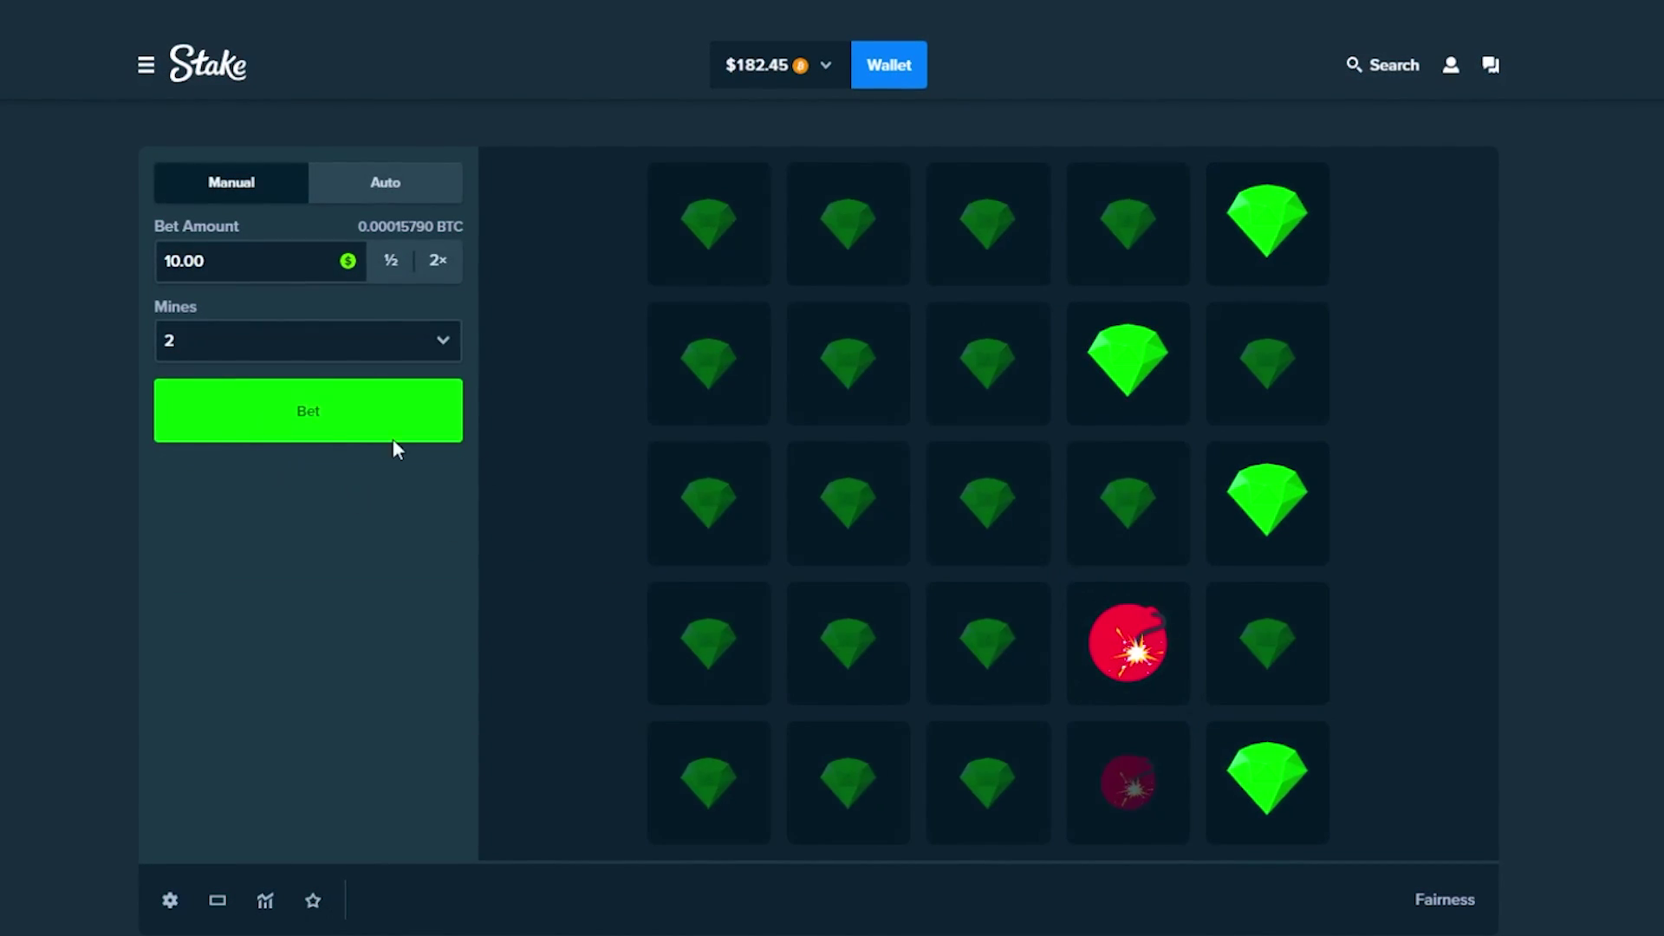
click(390, 409)
click(1145, 271)
click(1267, 365)
click(1128, 507)
click(1249, 637)
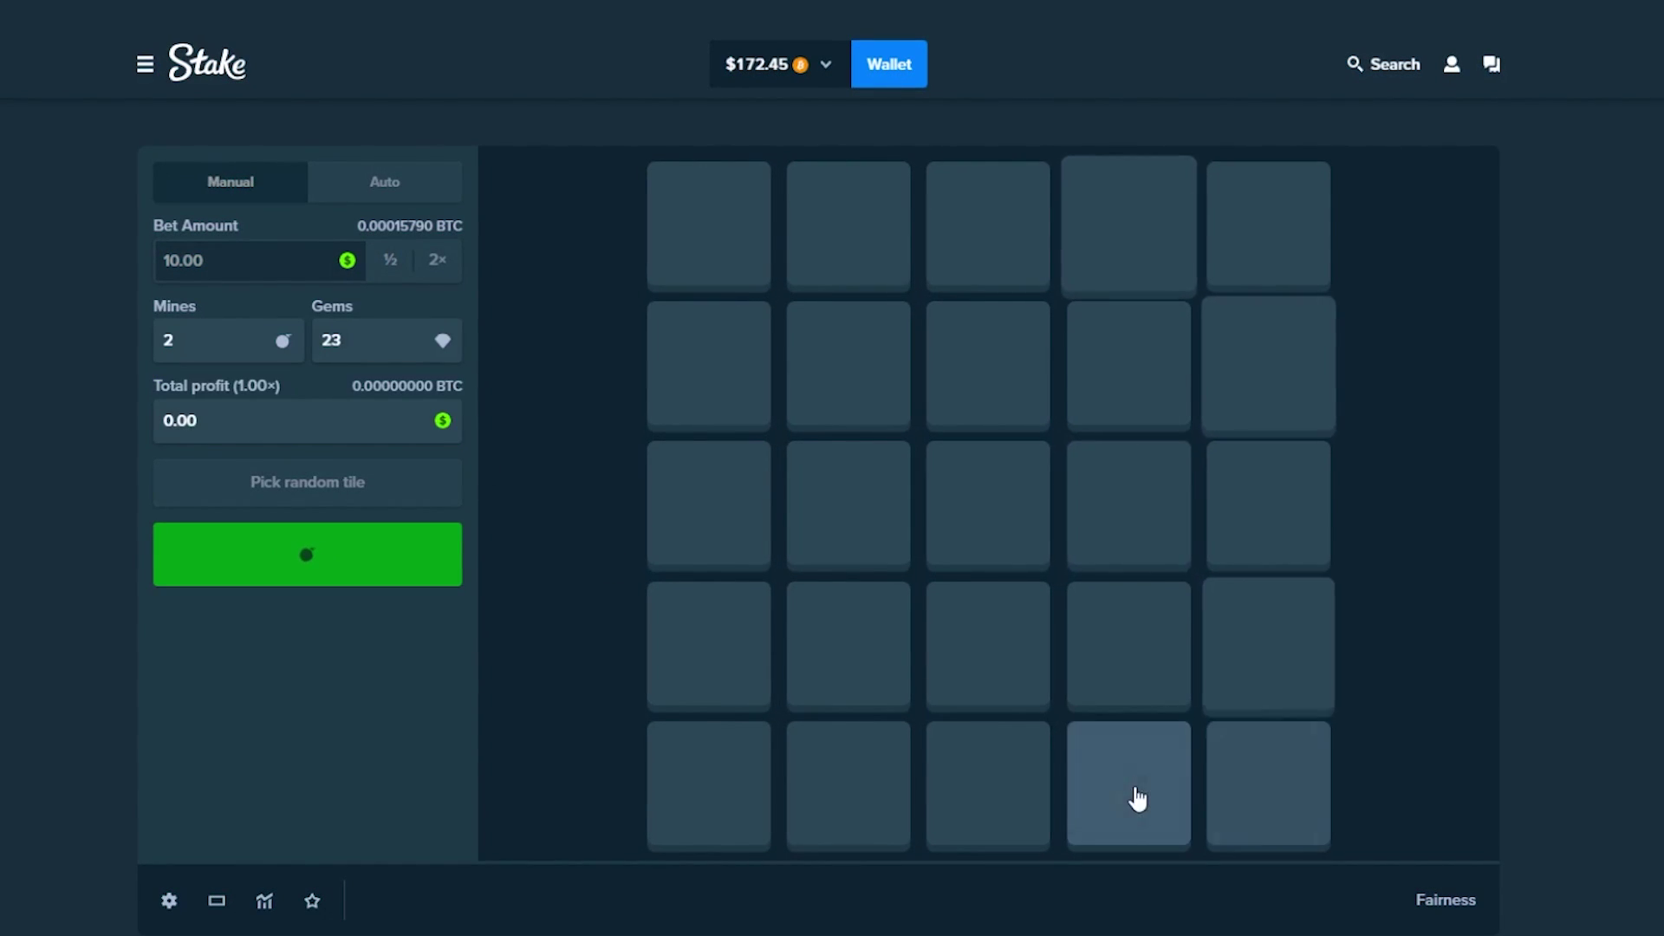
click(1132, 794)
Play two more $10 rounds, the second uncovering nine tiles
click(307, 409)
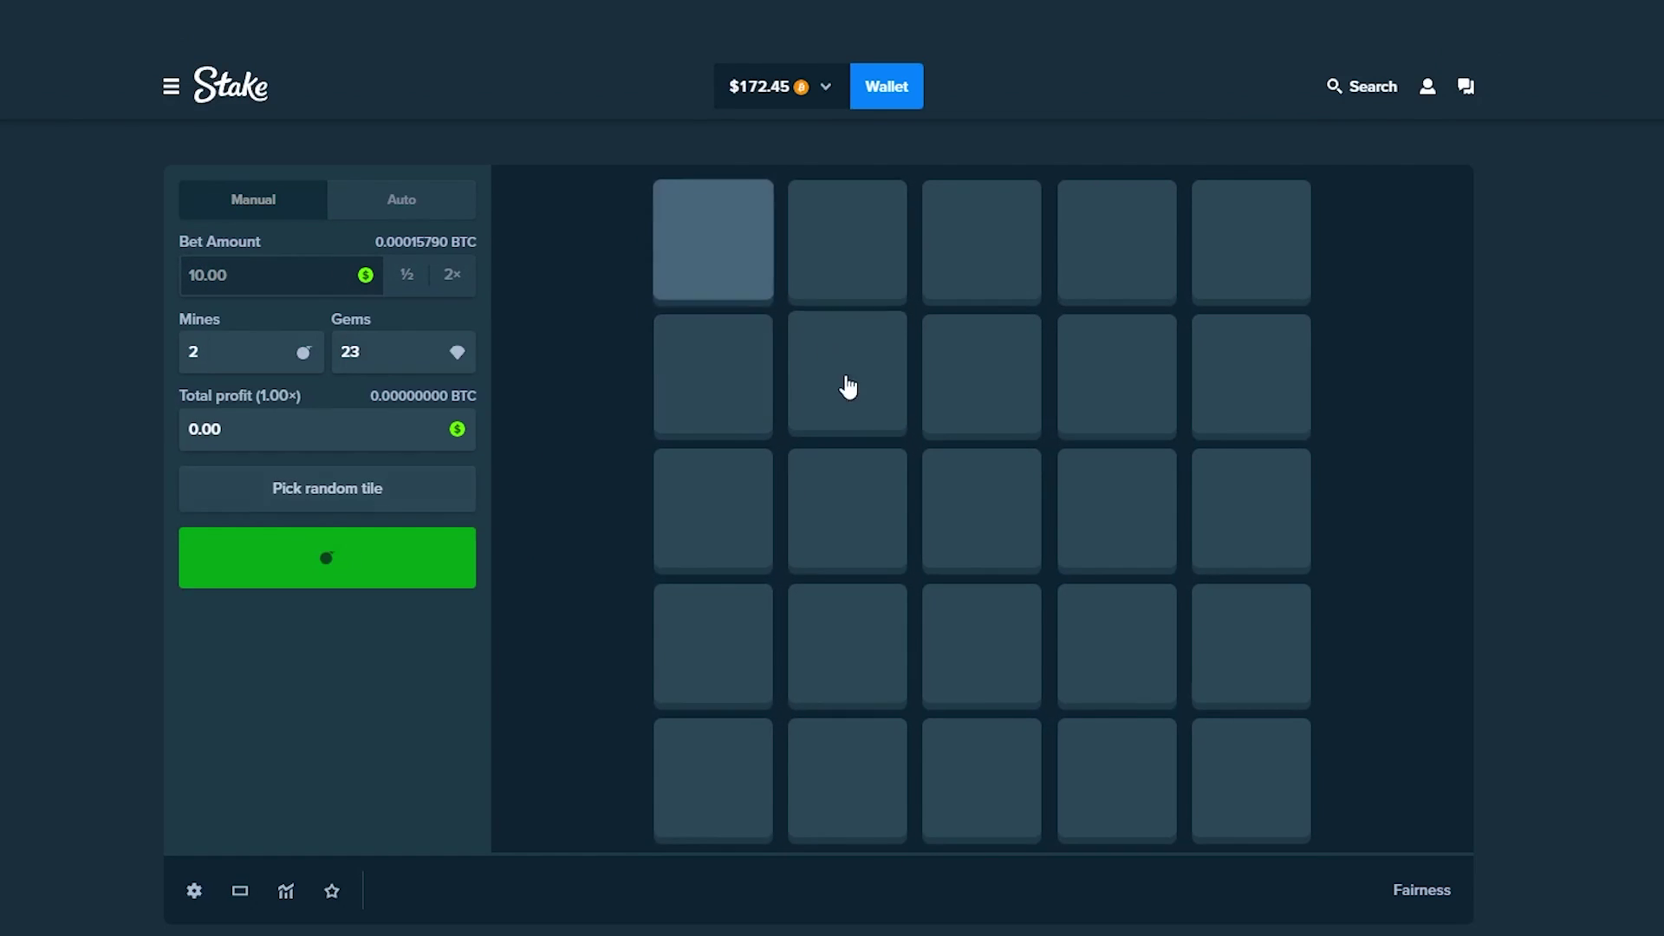
click(848, 506)
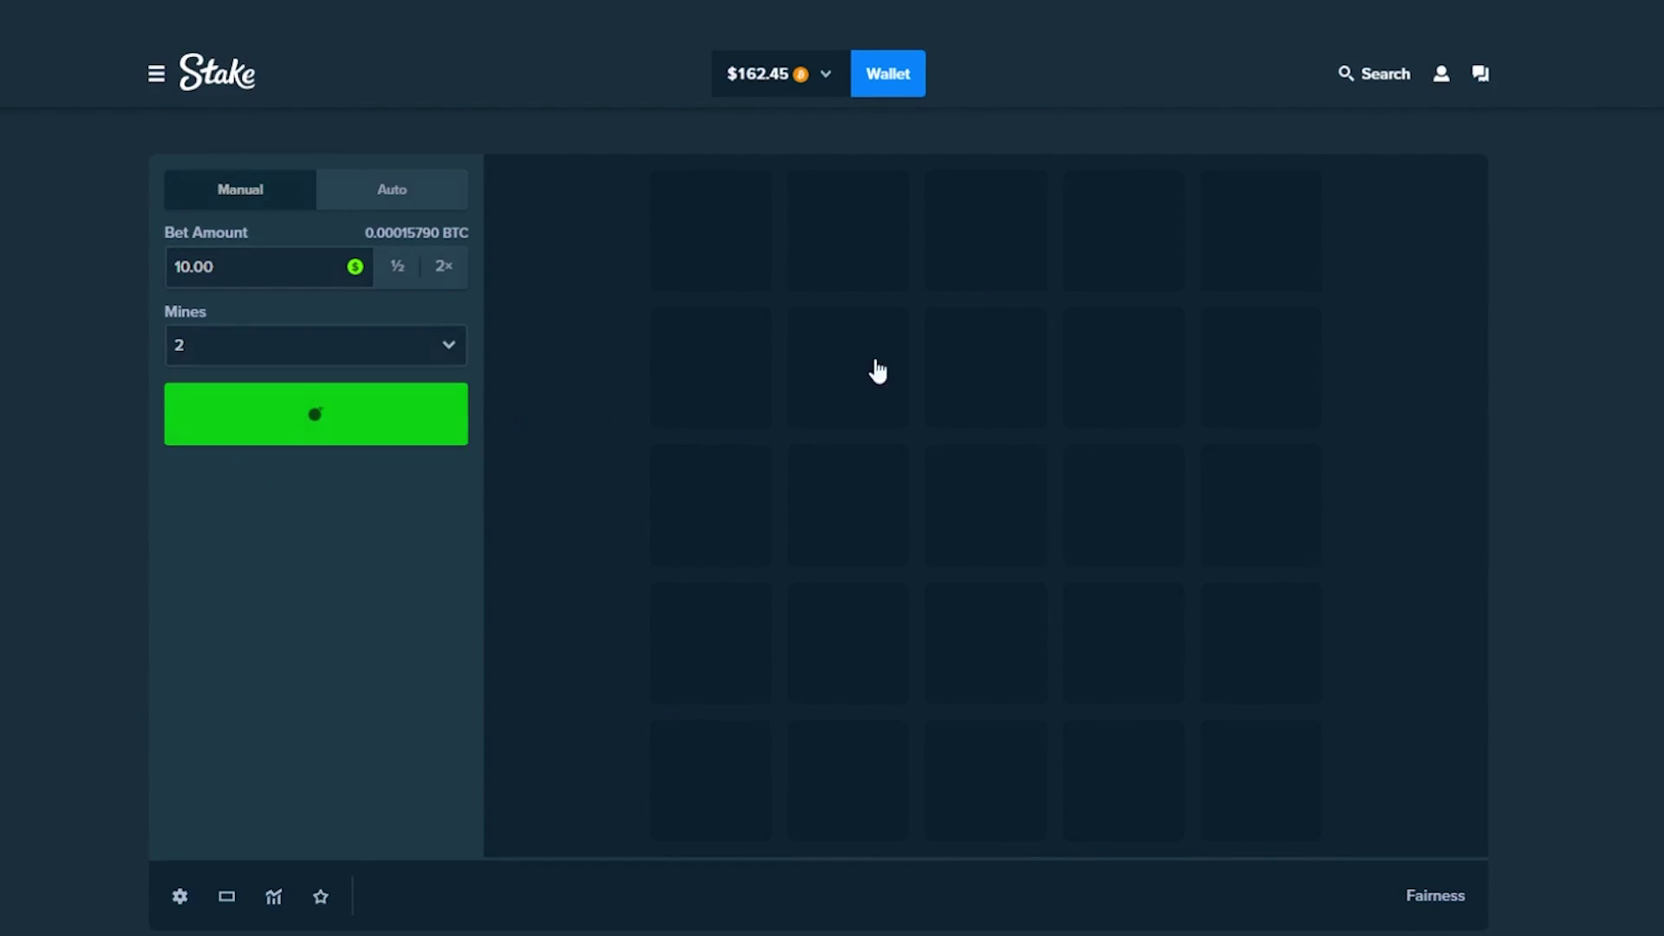
click(326, 558)
click(1263, 228)
click(1230, 530)
click(1126, 645)
click(1126, 785)
click(1126, 368)
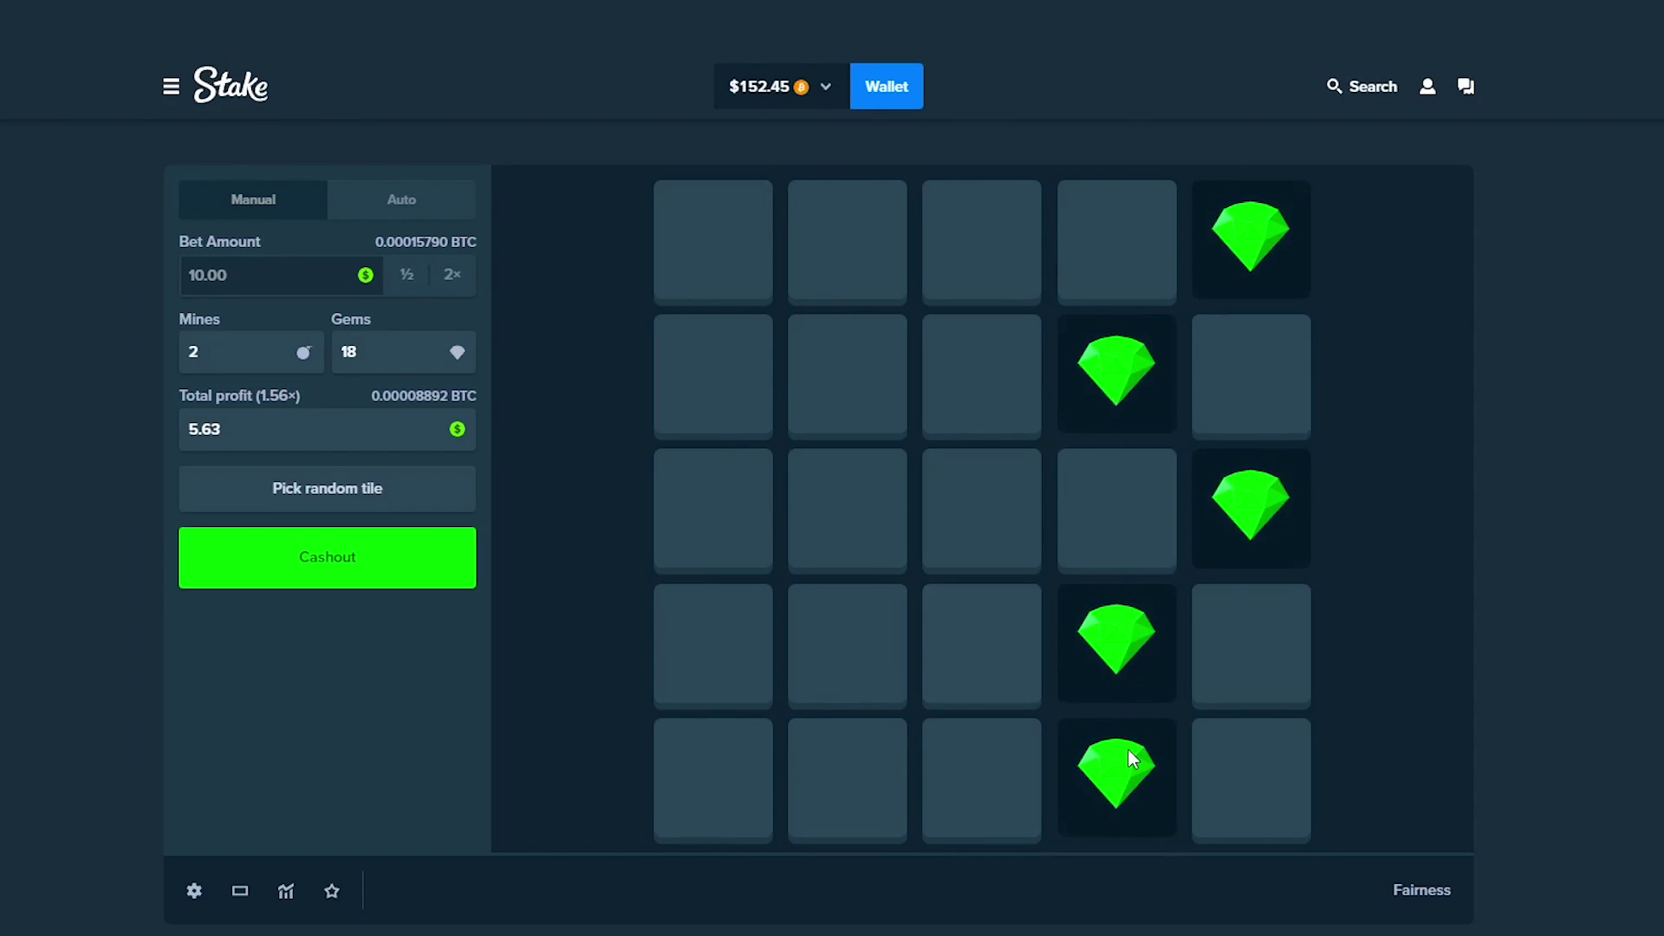
click(727, 657)
click(847, 779)
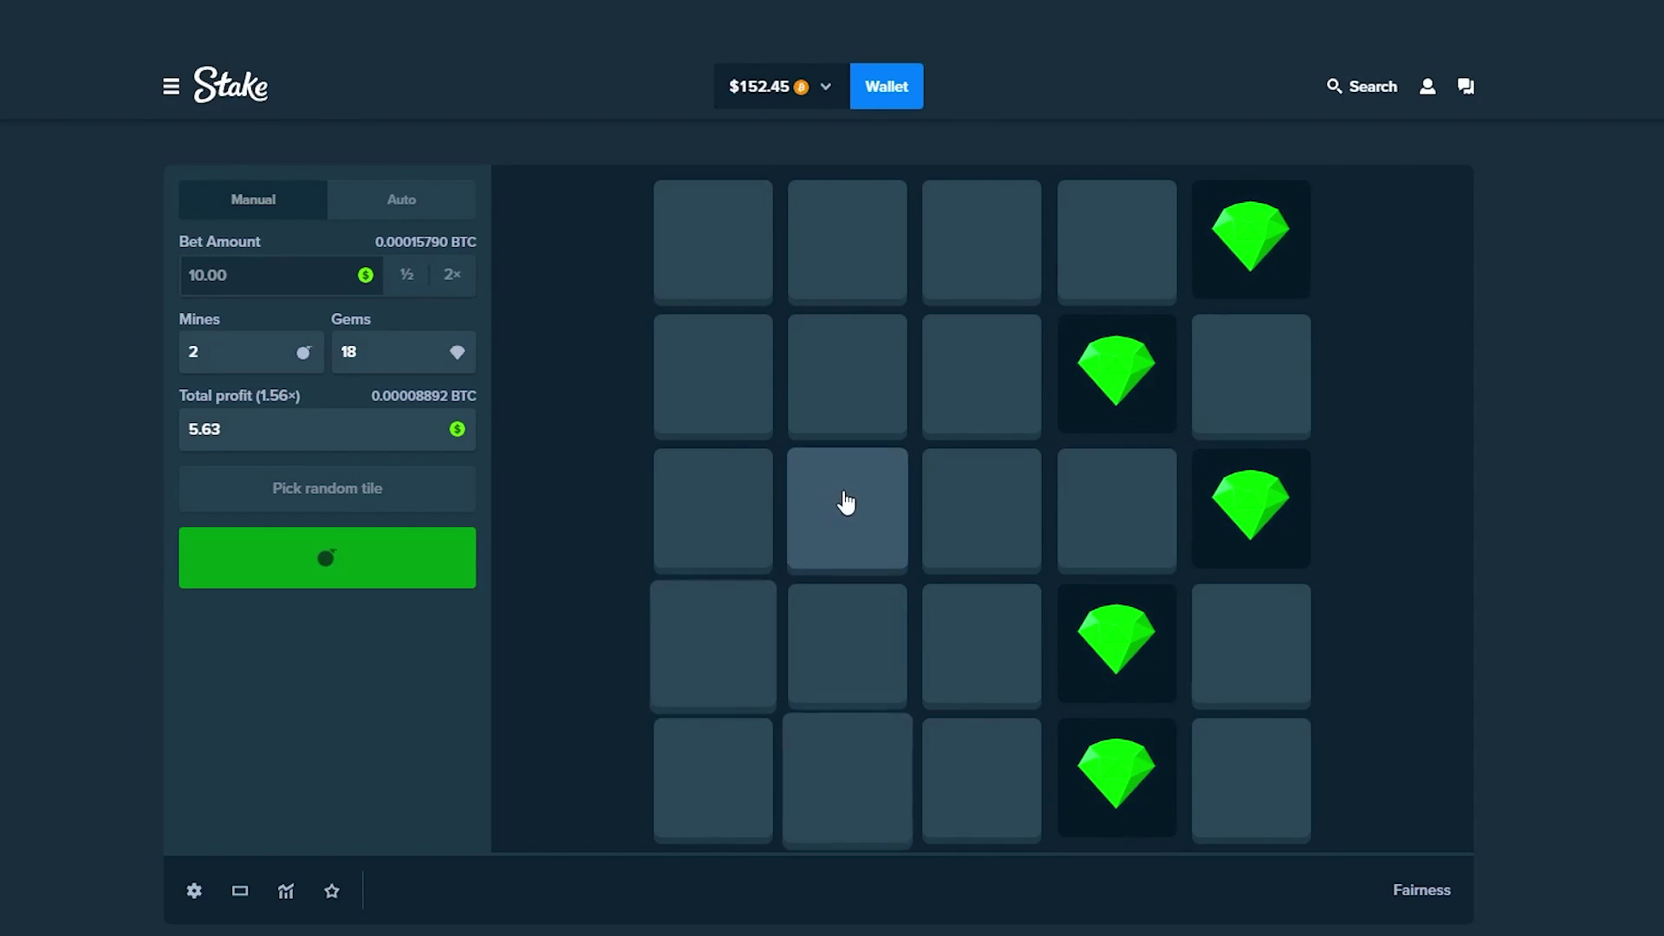
click(848, 500)
click(715, 364)
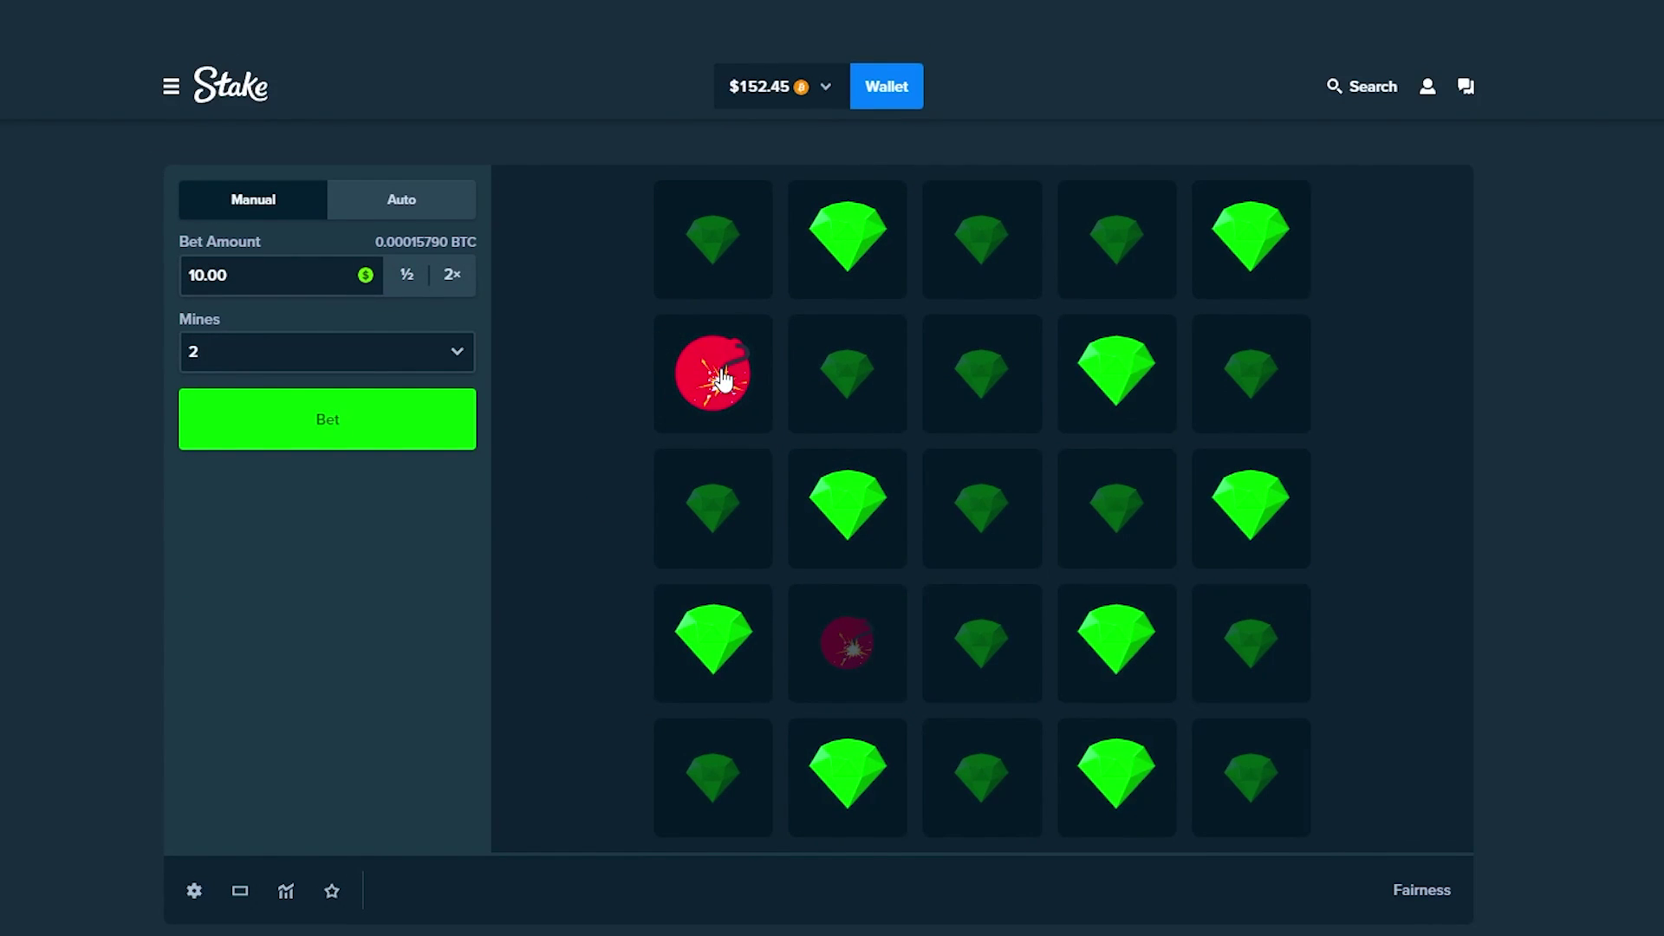
Start another $10 round and reveal three tiles on the right side
click(347, 397)
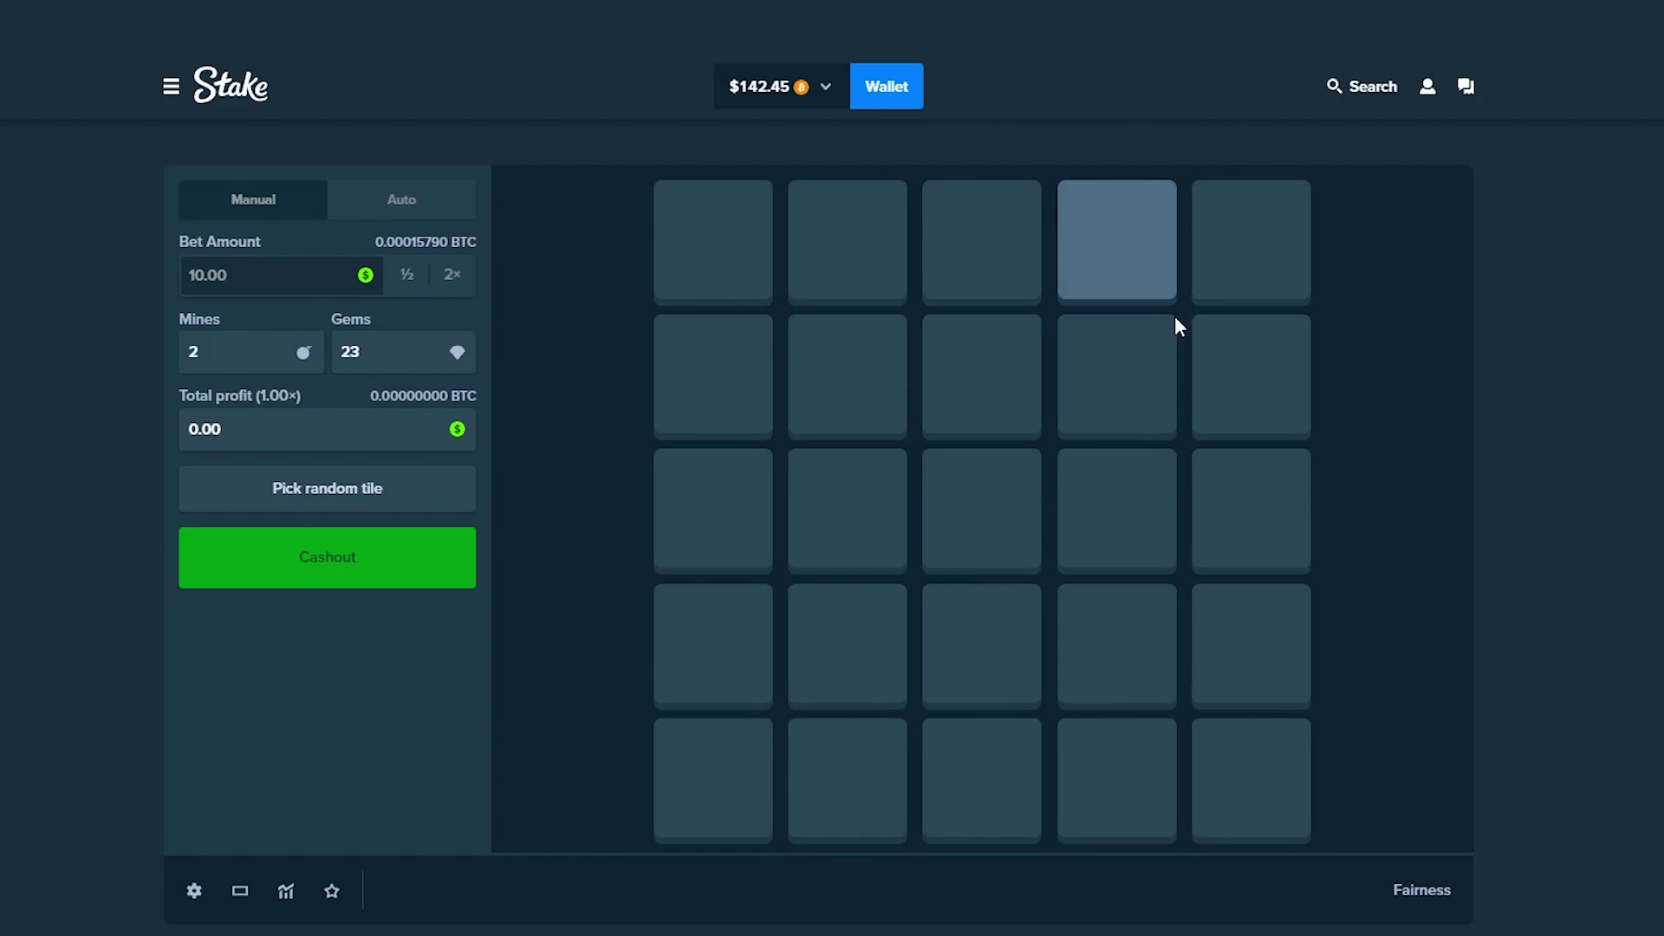
click(1251, 374)
click(1251, 644)
click(1118, 778)
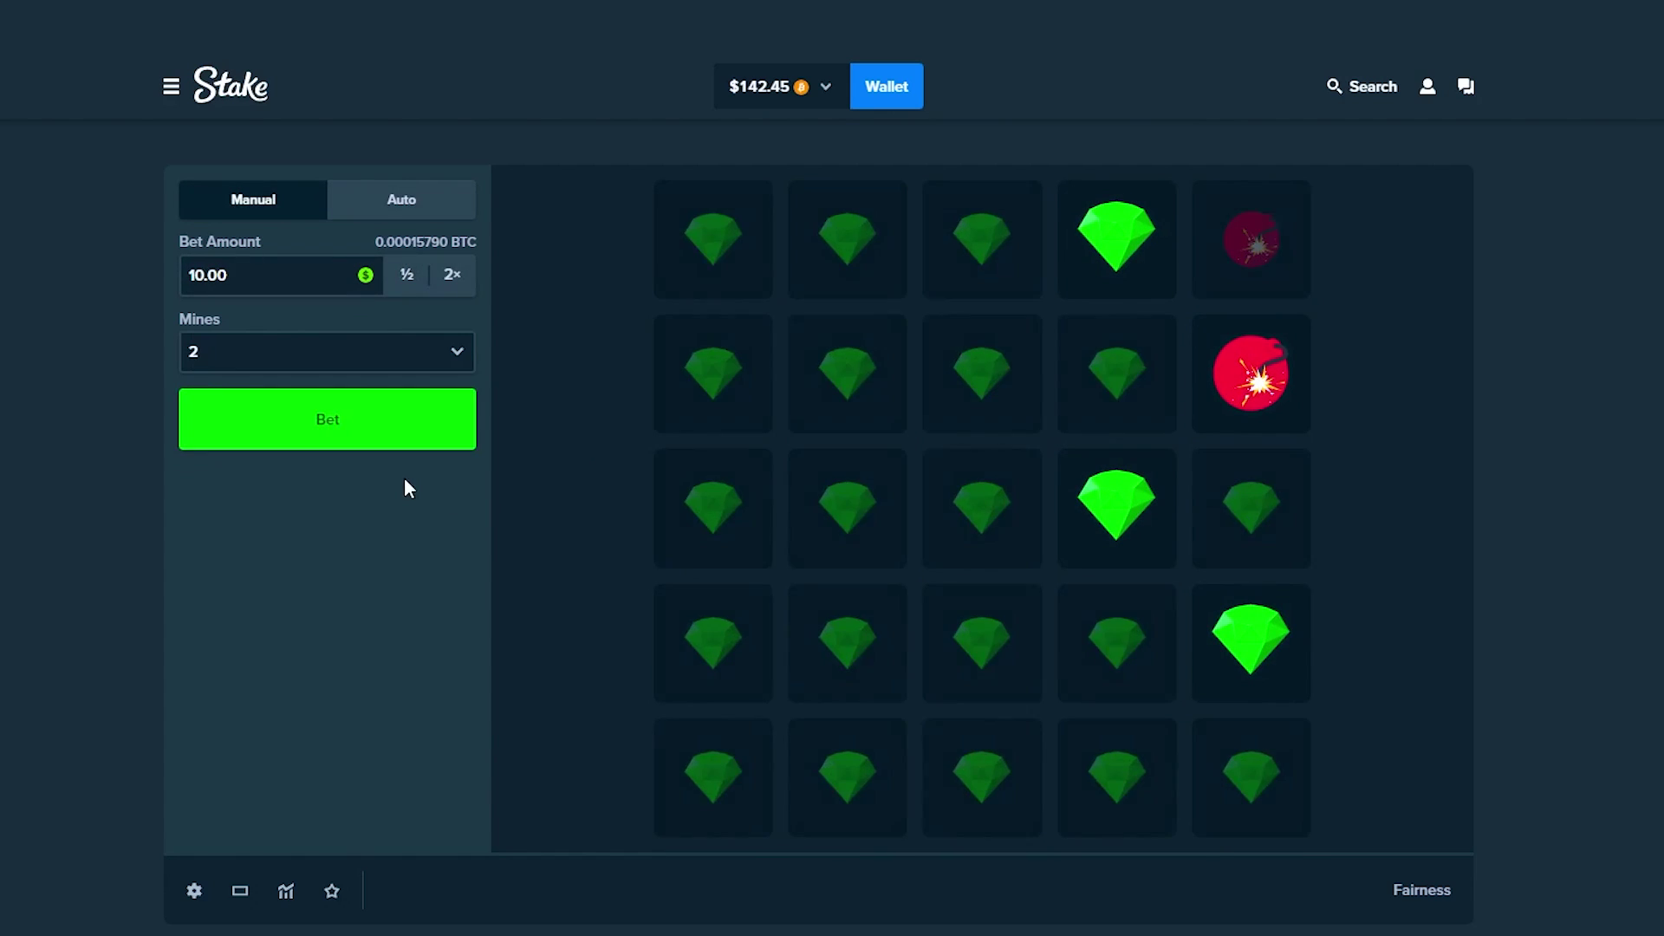
Start the final $10 round and reveal six gems along the bottom and right
click(326, 556)
click(1248, 777)
click(1115, 643)
click(848, 643)
click(712, 777)
click(982, 778)
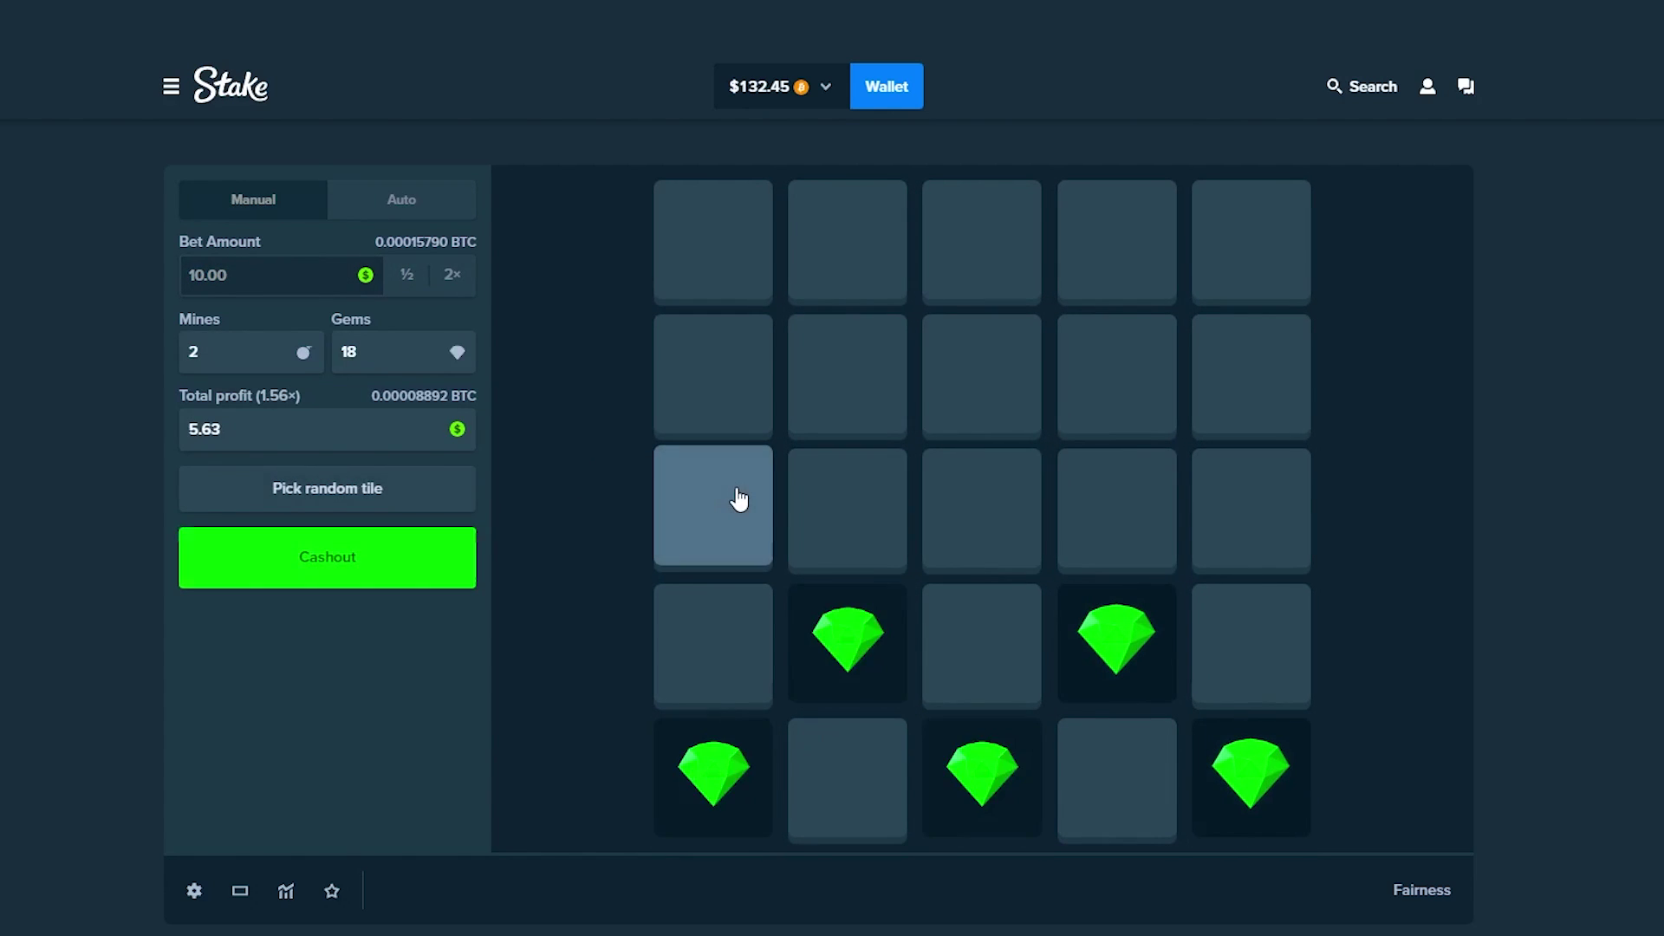
click(1251, 241)
Reveal seven more gems and cash out at 4.50× for $45.00
click(984, 234)
click(848, 371)
click(1122, 370)
click(711, 234)
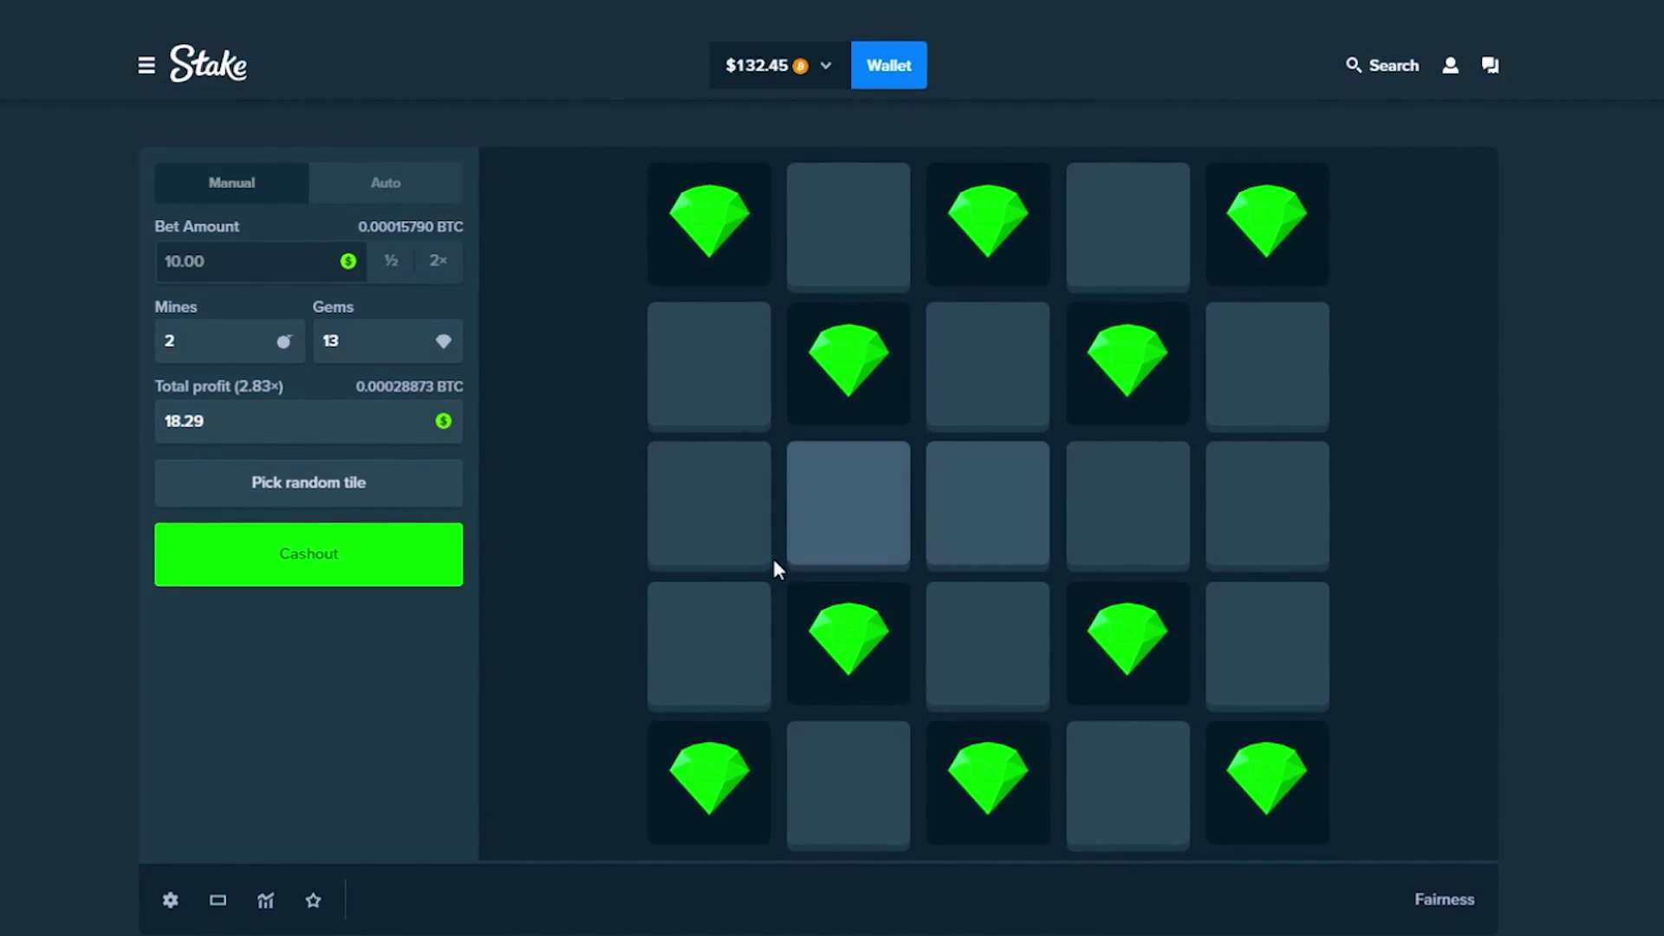
click(988, 368)
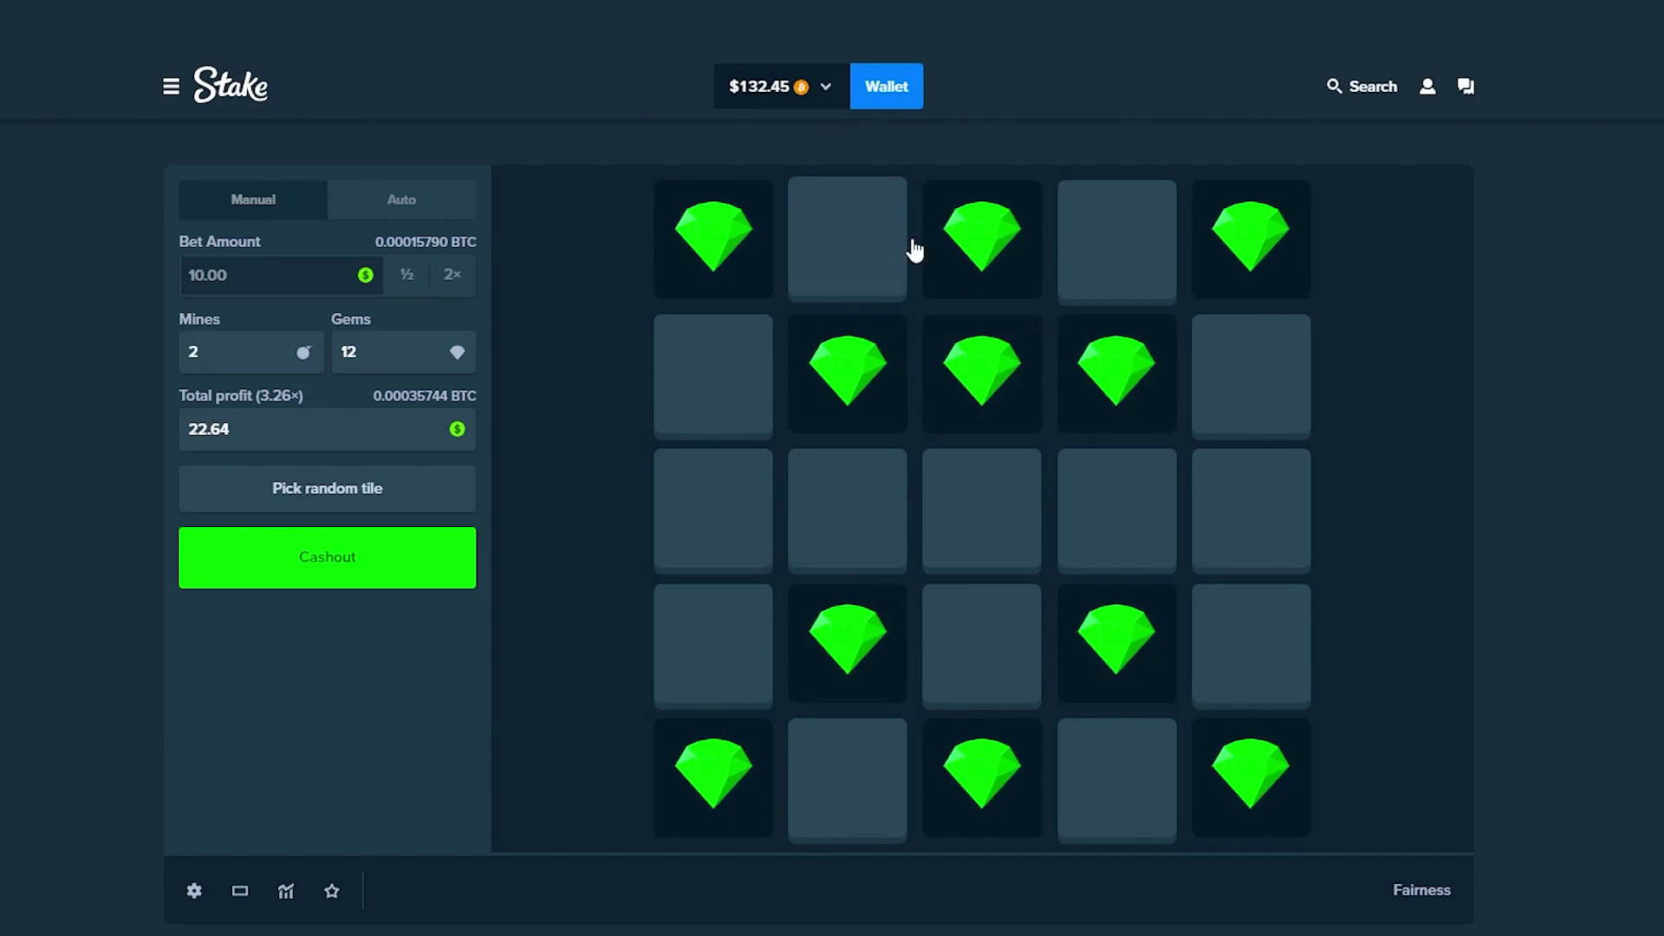
click(846, 507)
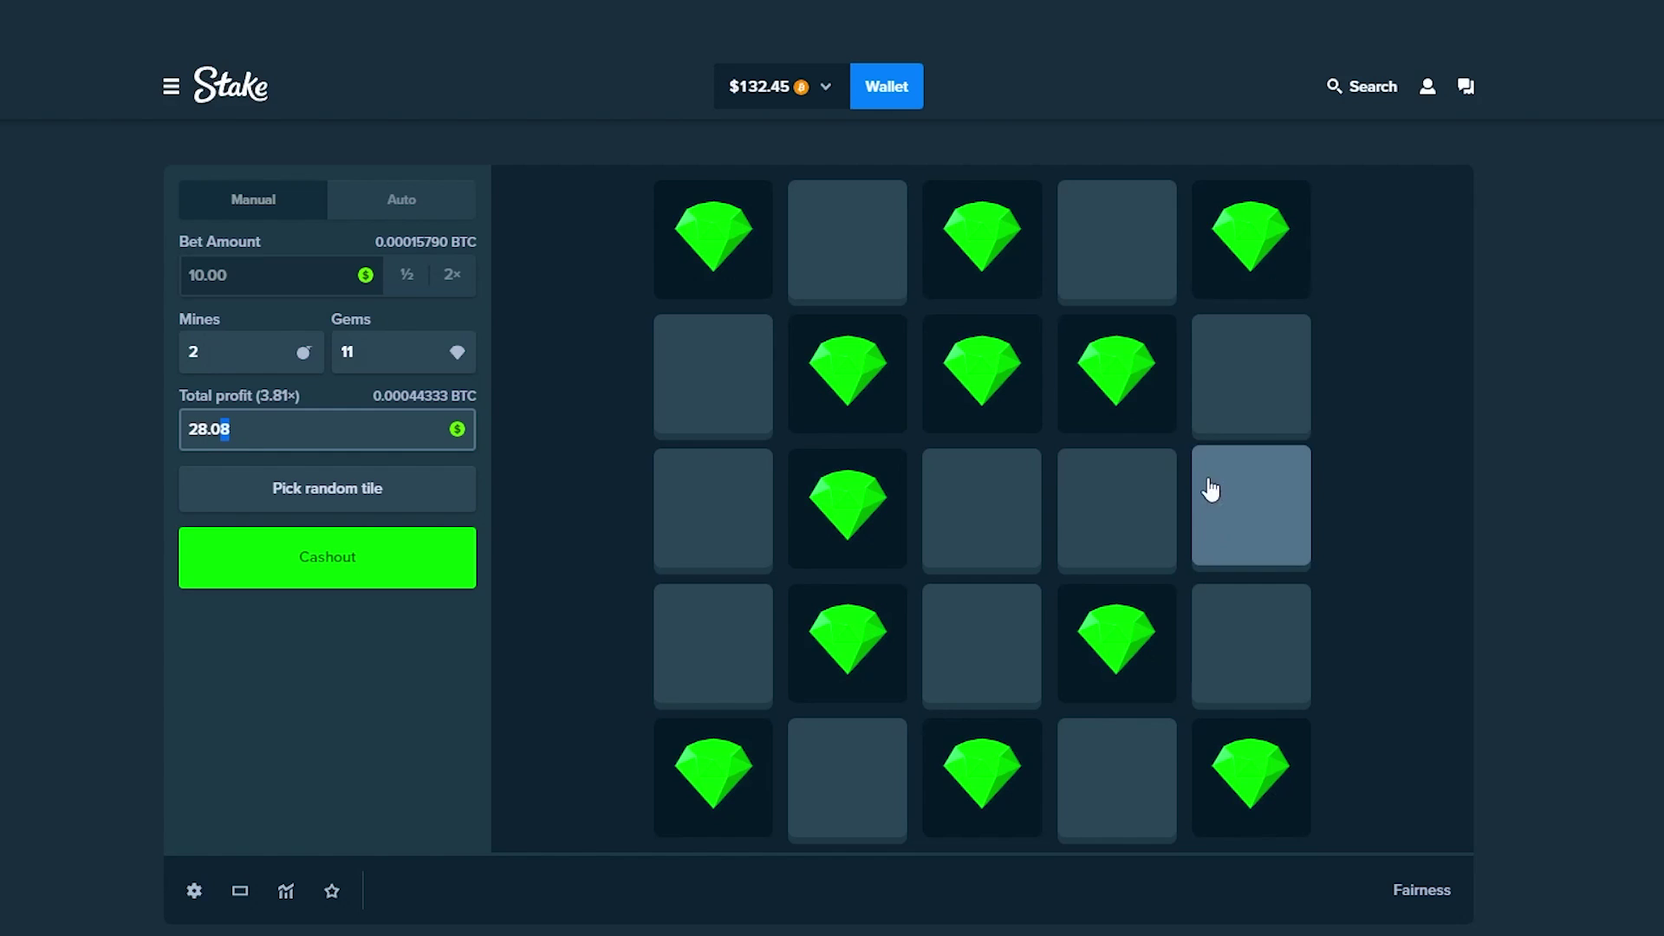
click(1234, 539)
click(327, 557)
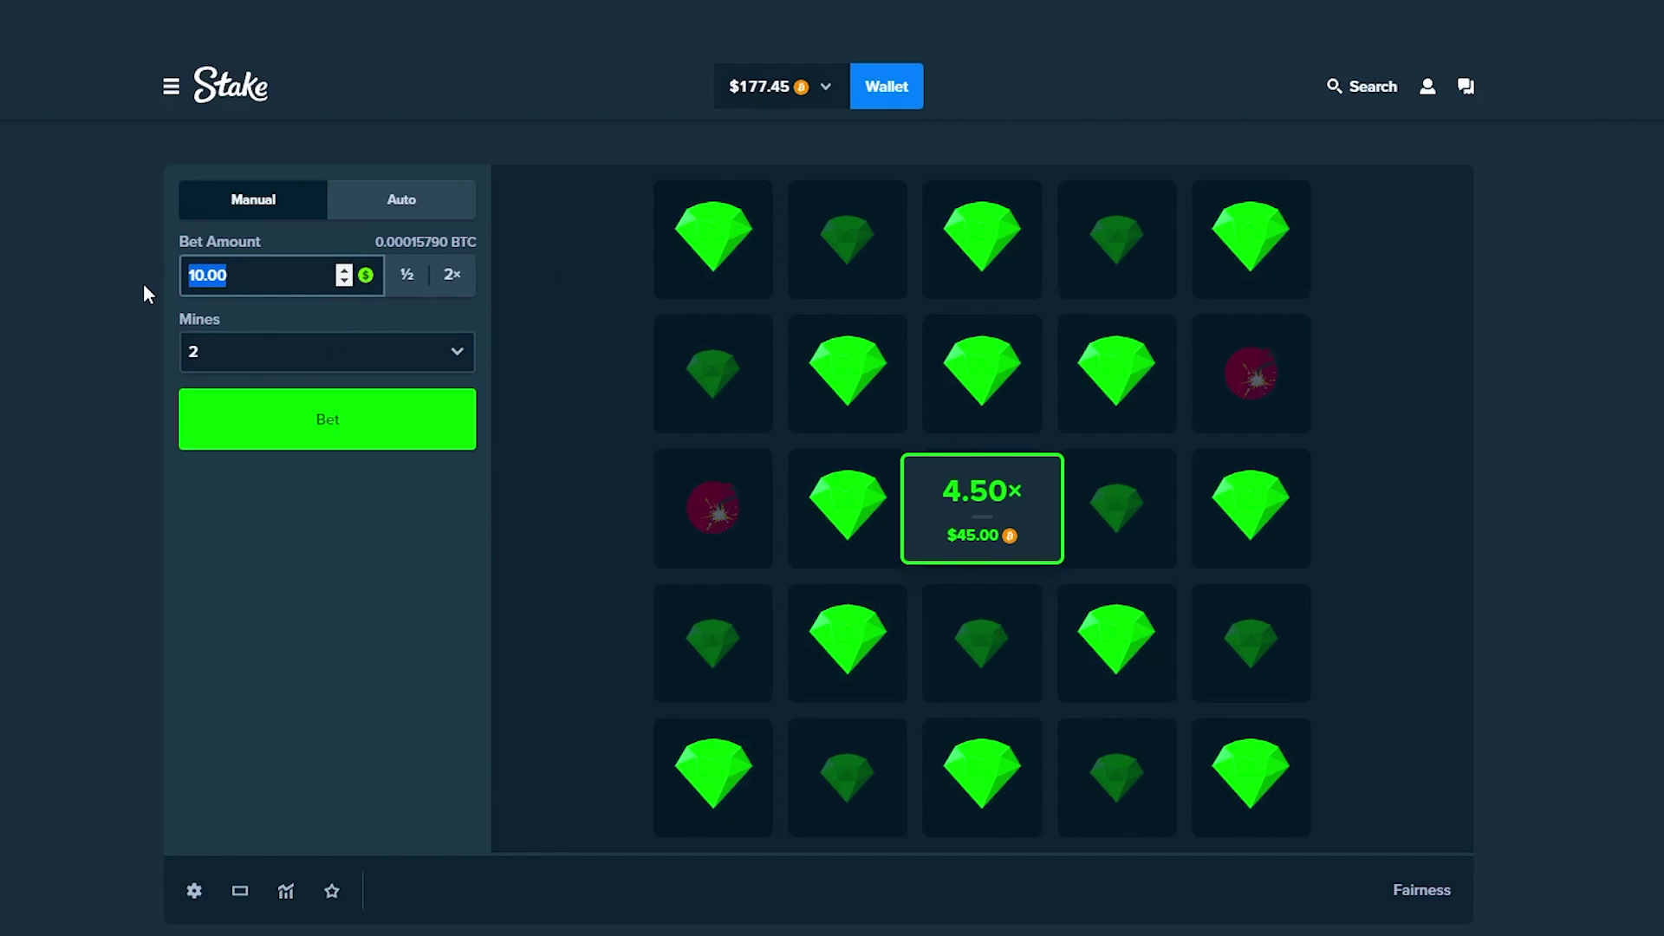
text(27)
Keep Mines at 2, bet $27, and reveal tiles until a mine drops the balance to $150.45
click(293, 356)
click(276, 403)
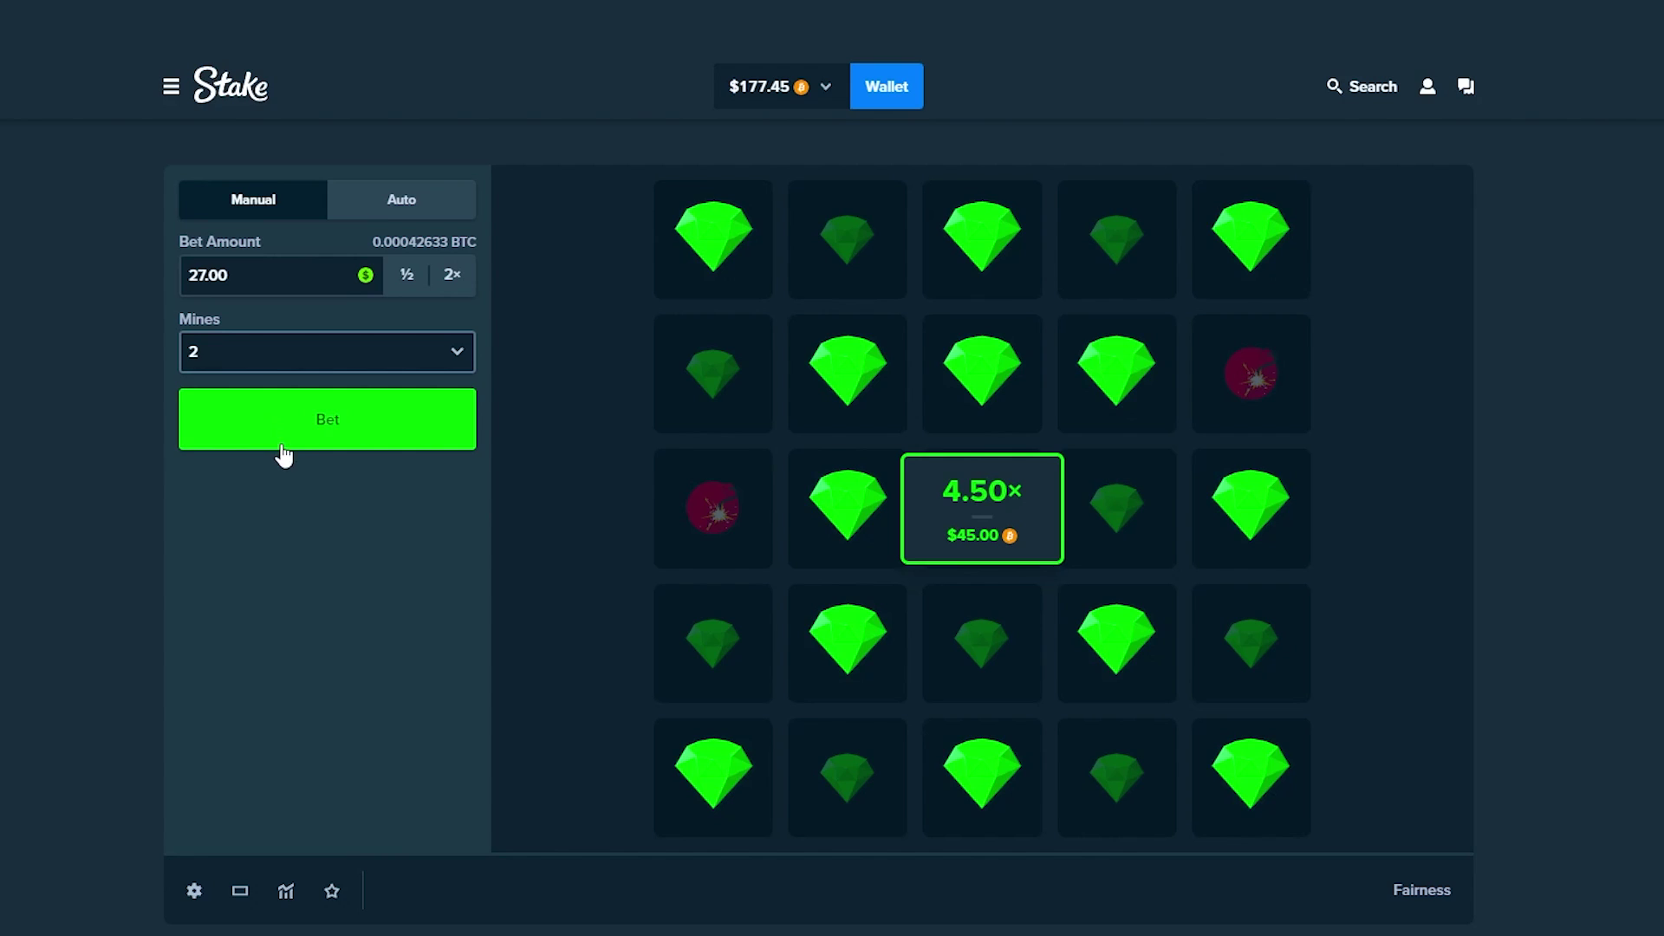
click(298, 419)
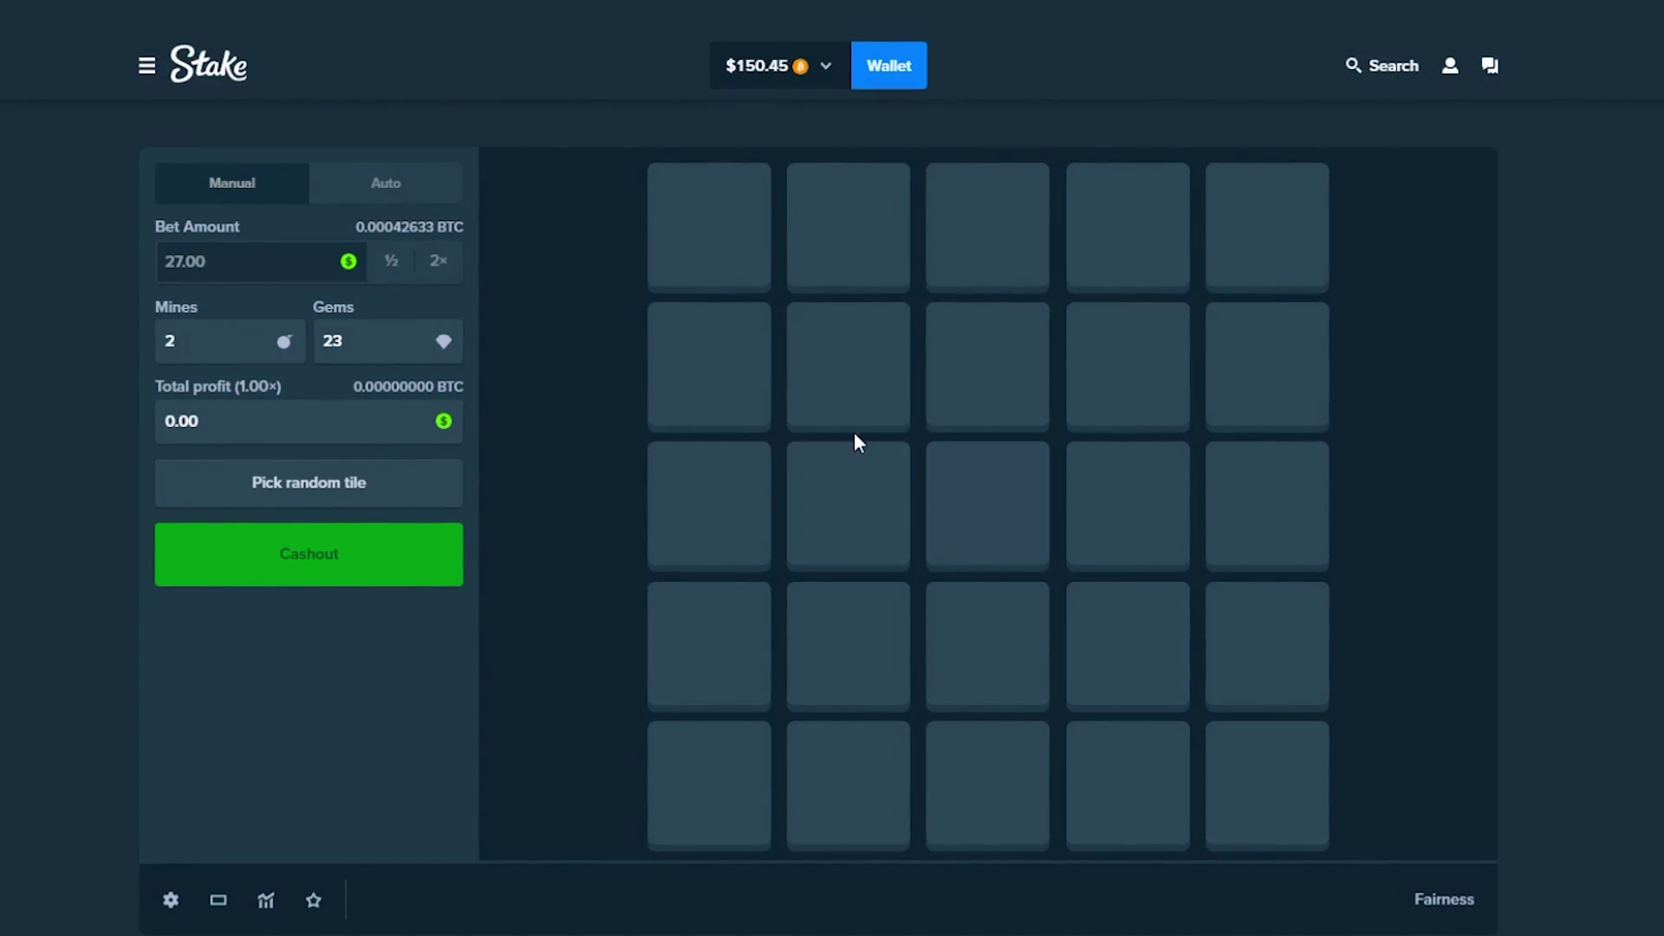
click(709, 226)
click(847, 364)
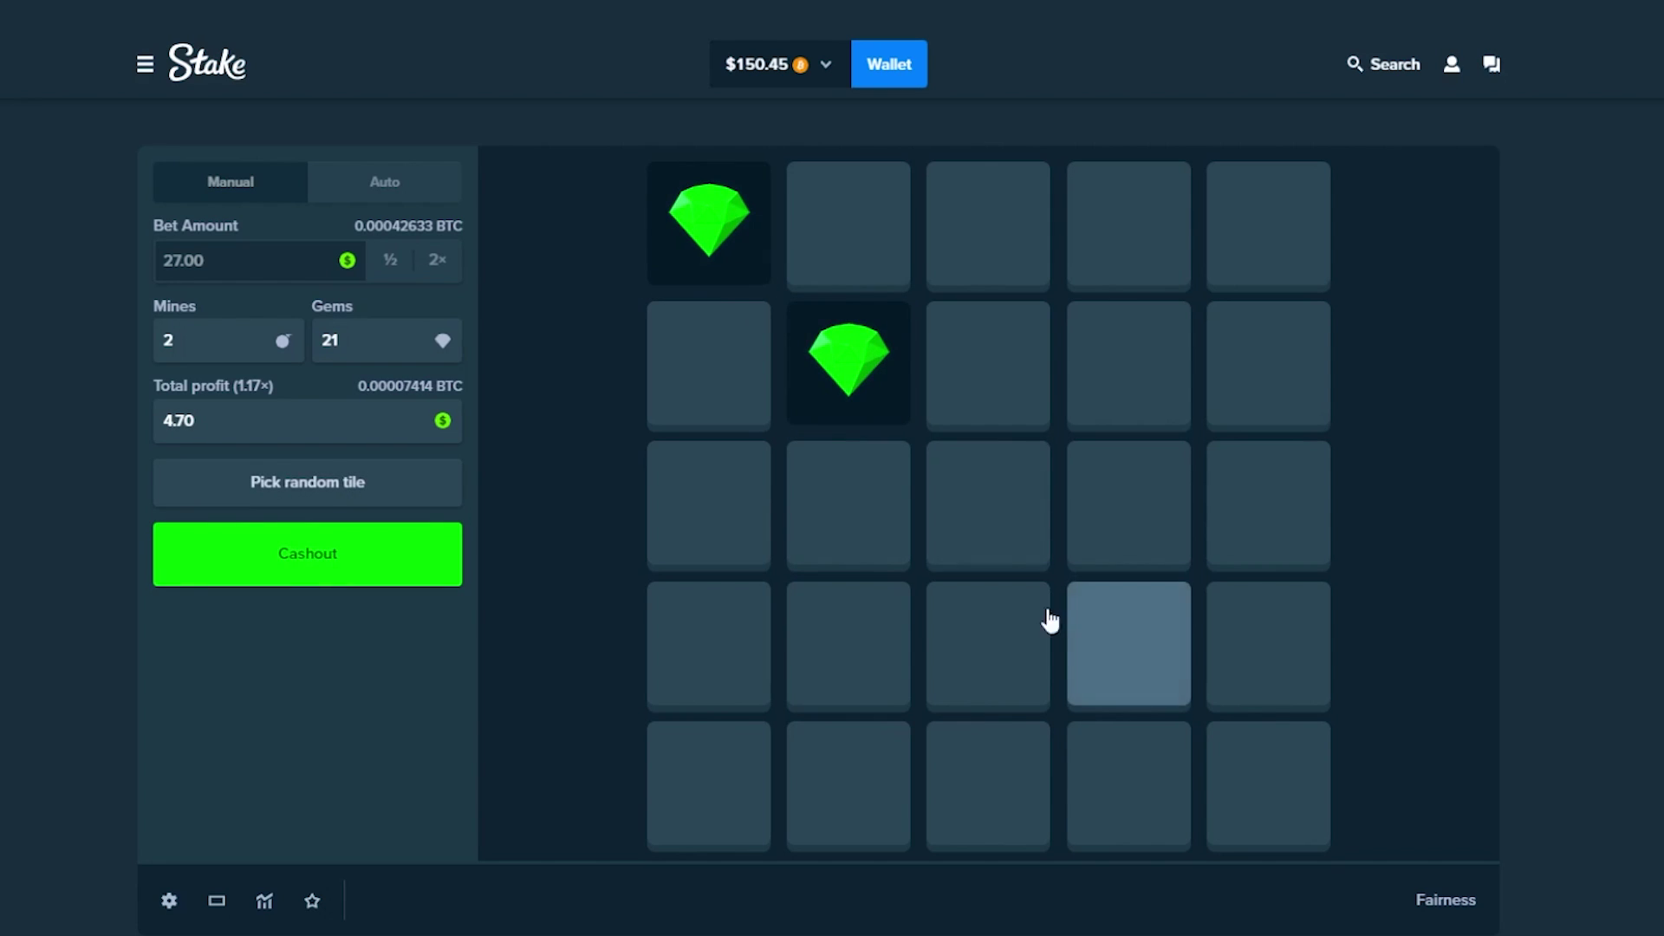
click(1127, 644)
click(1267, 783)
click(987, 506)
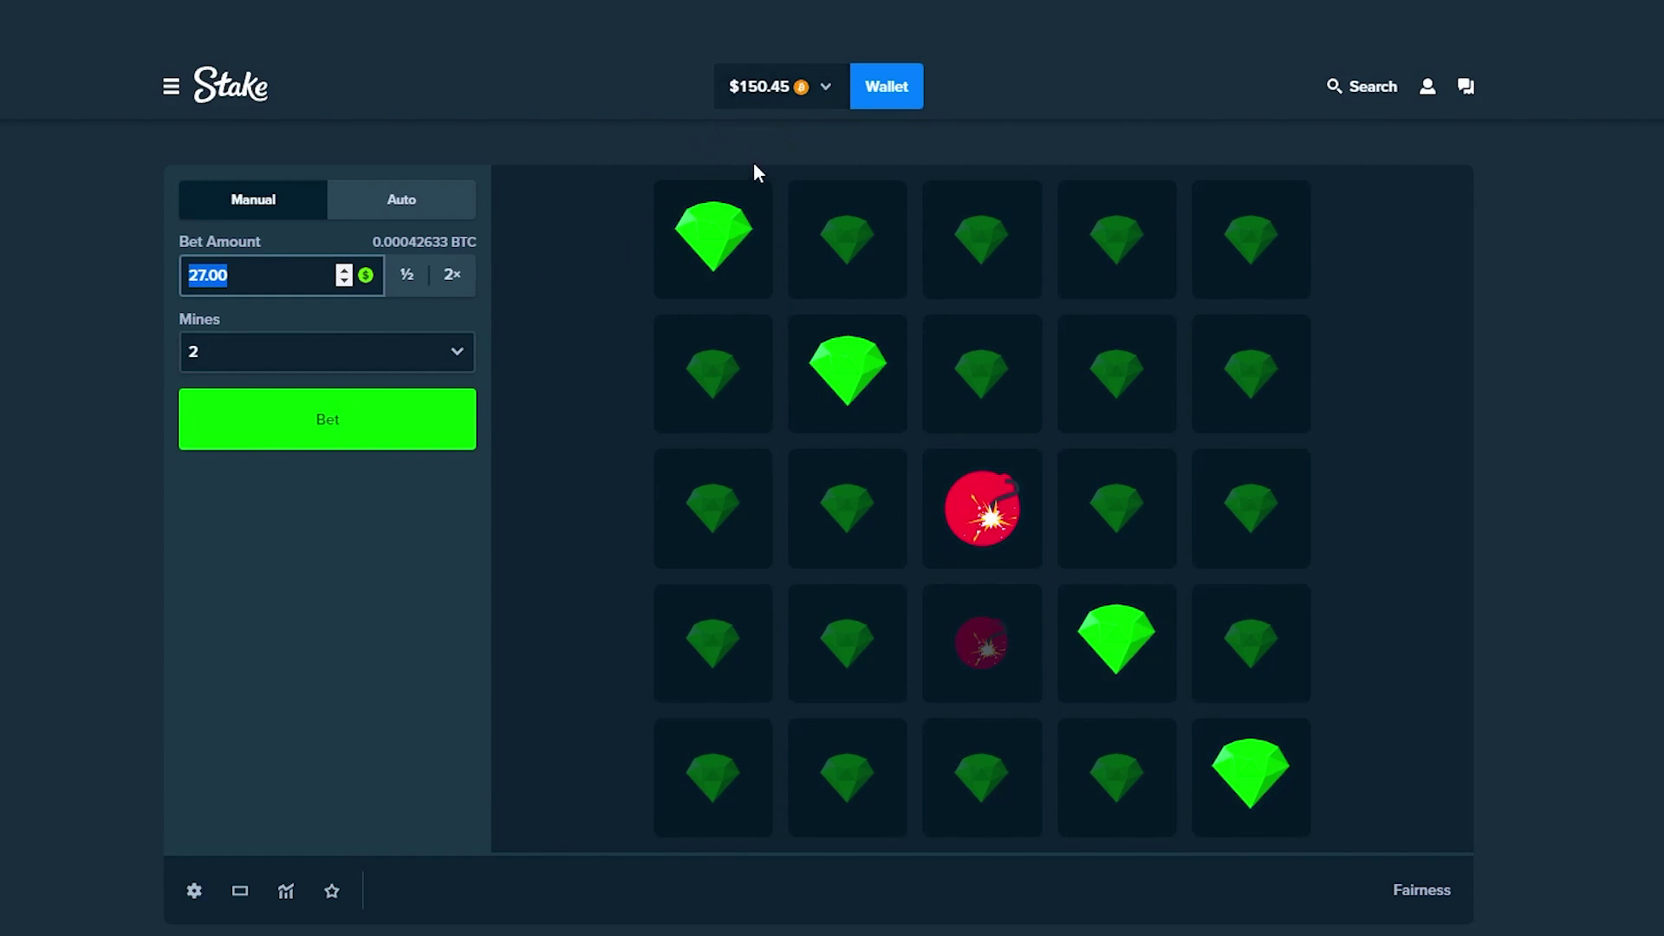
text(15)
Bet $15 on two mines and reveal tiles until a mine ends the round
click(393, 443)
click(1154, 777)
click(1124, 508)
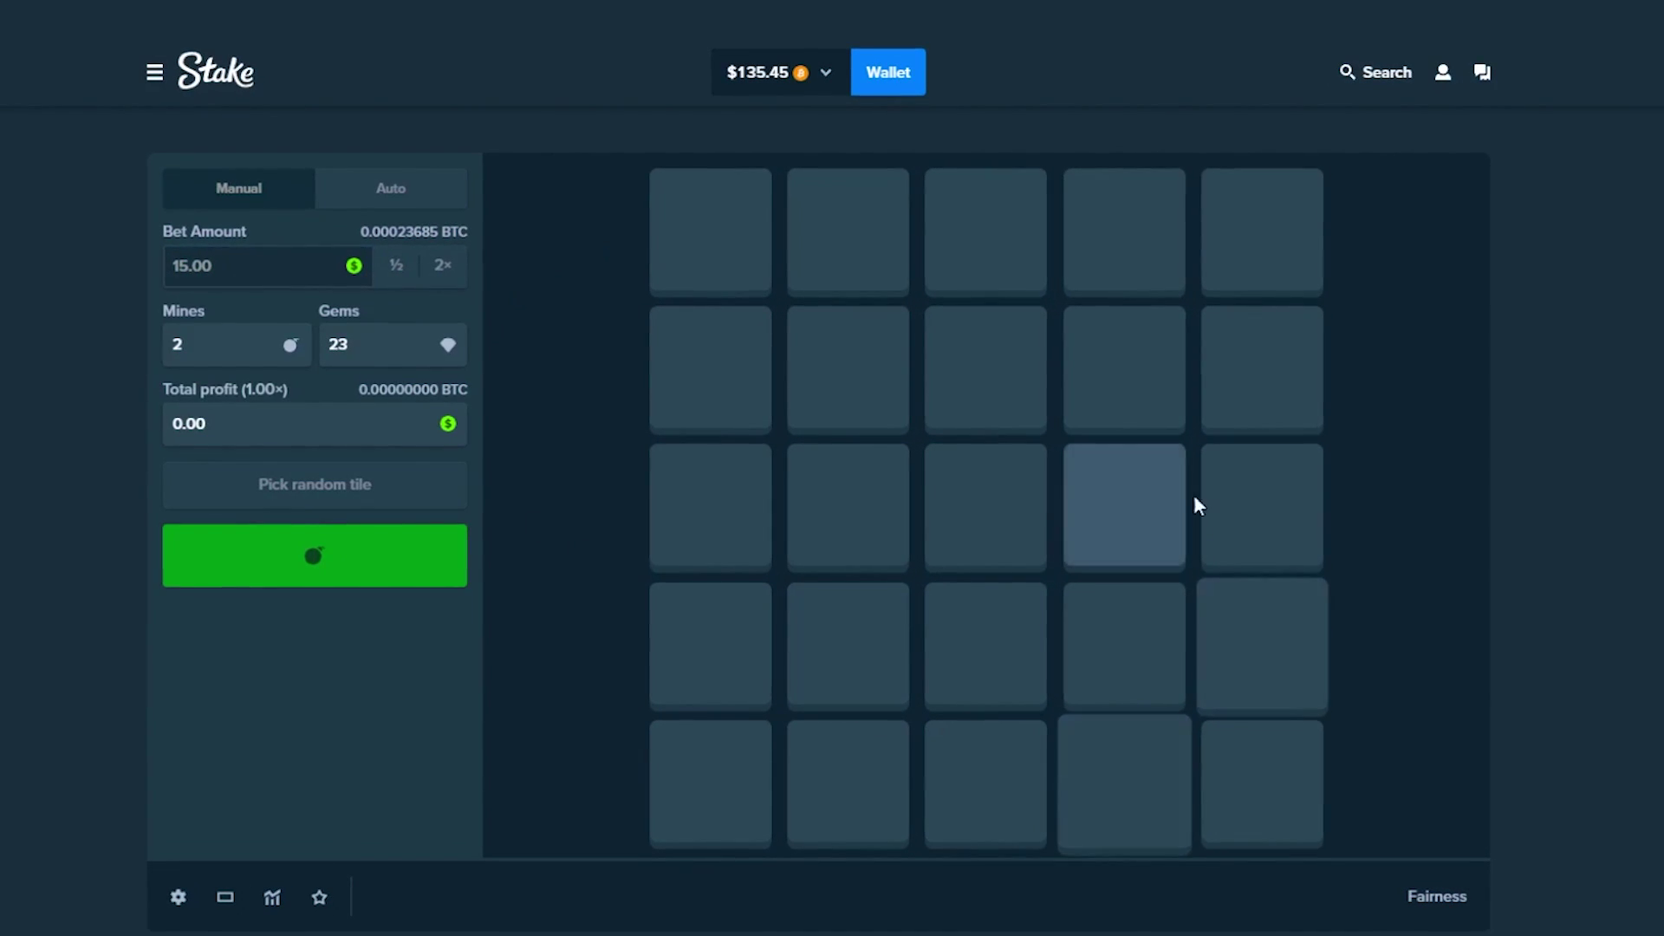
click(1261, 644)
click(1125, 368)
click(1264, 228)
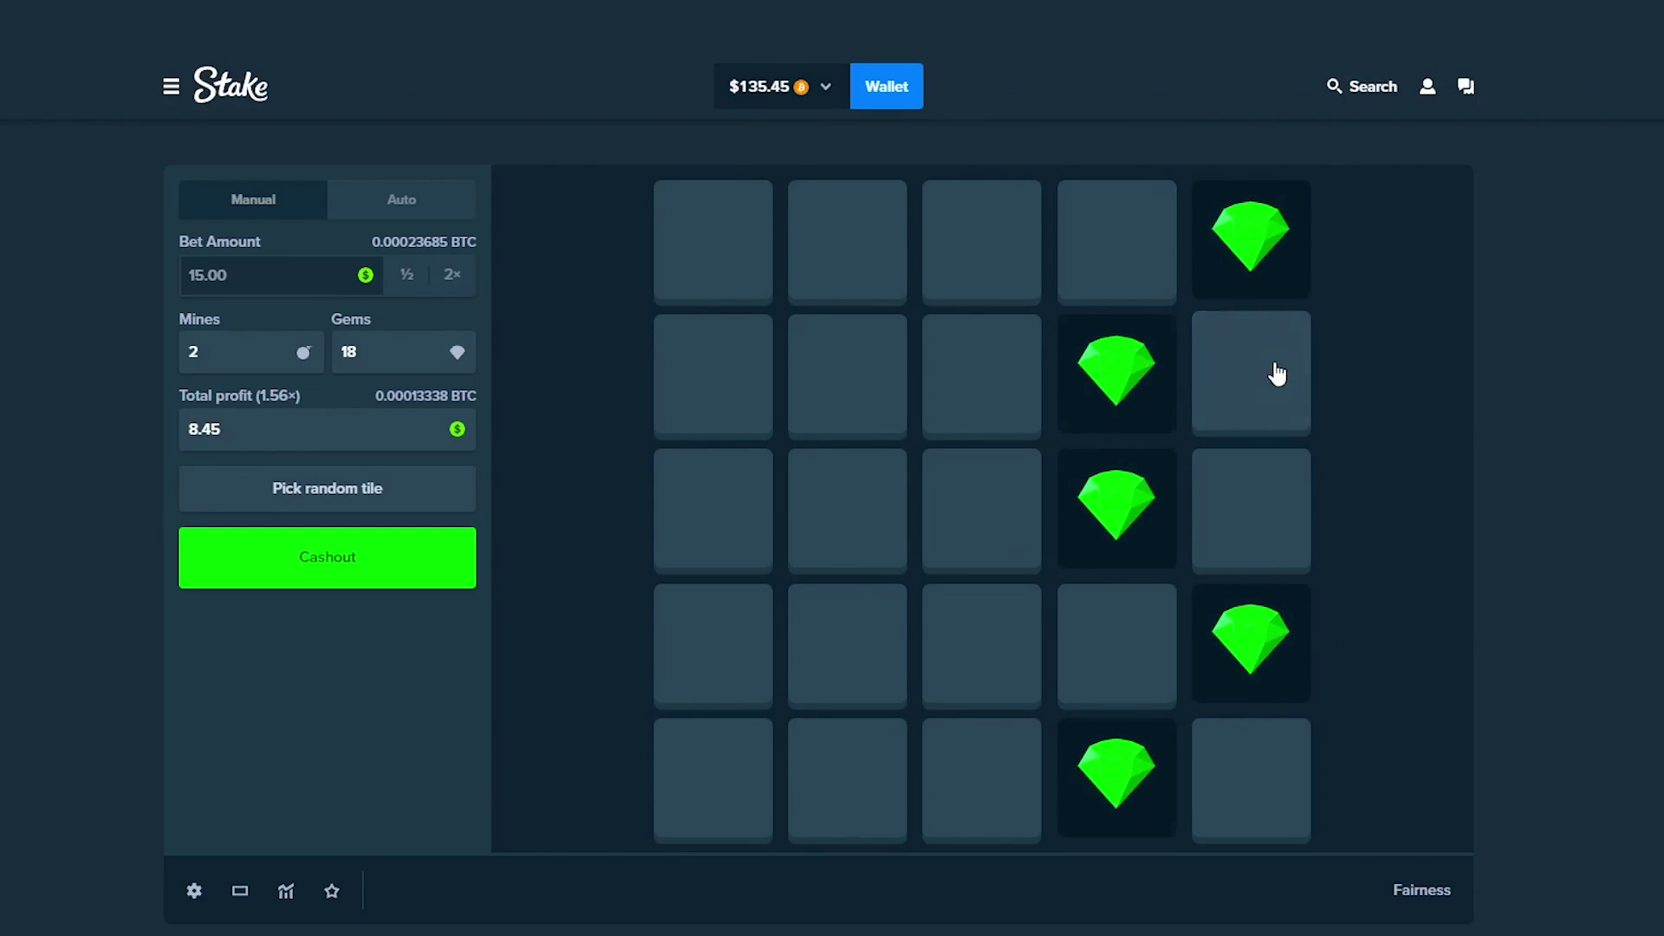
click(947, 769)
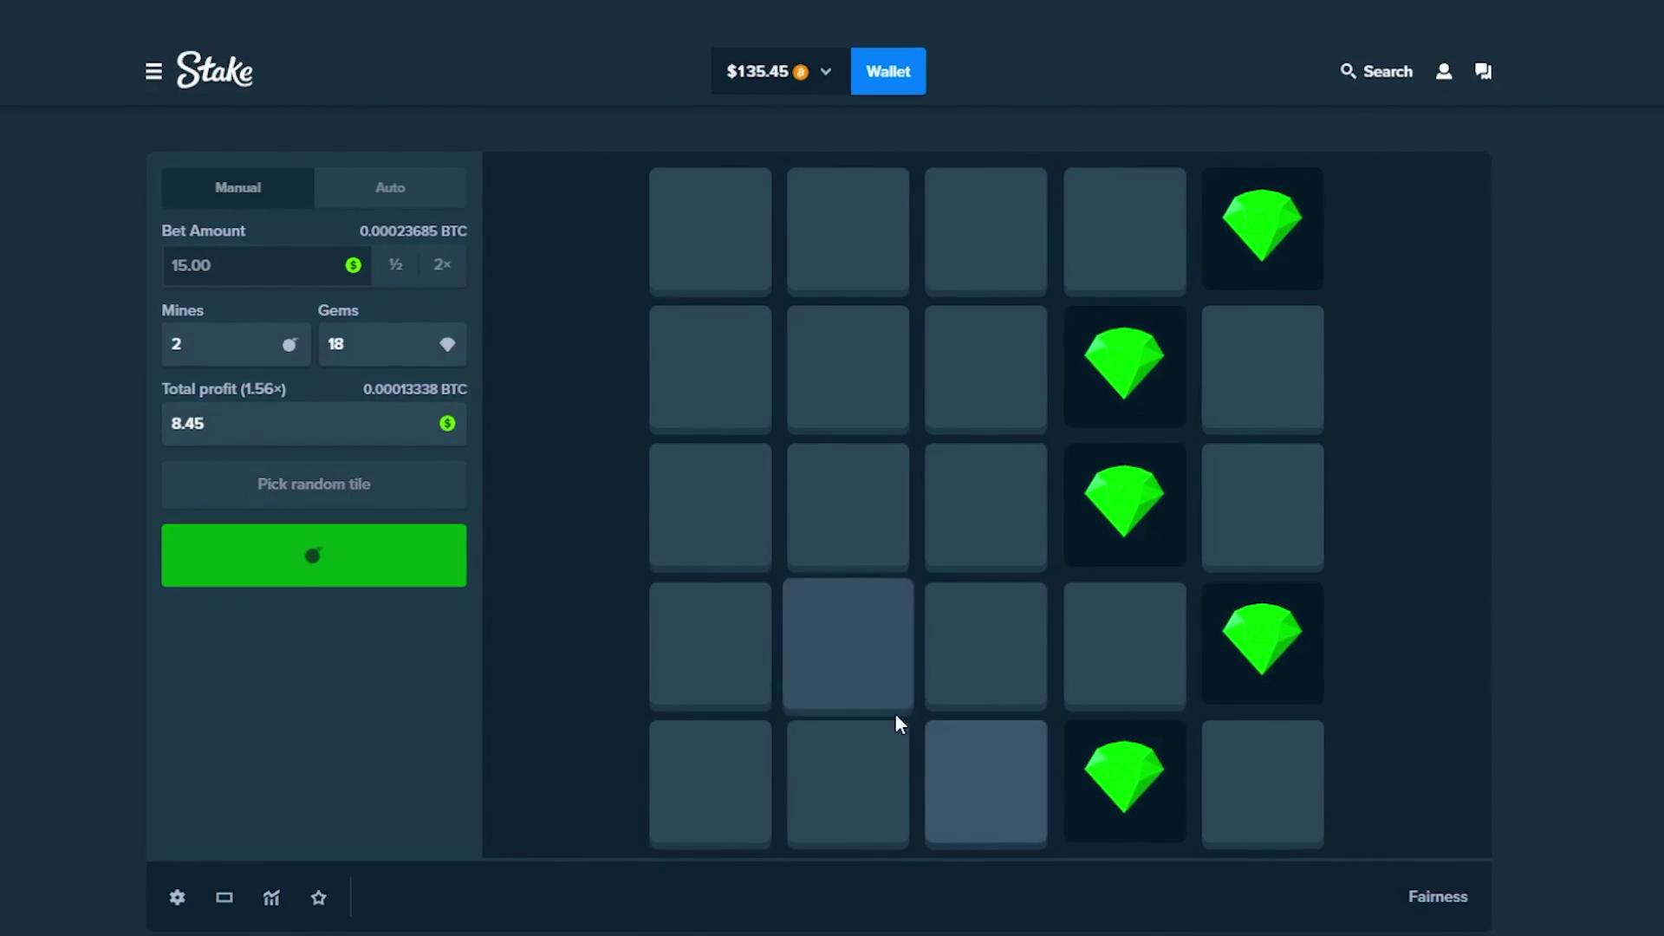
click(848, 689)
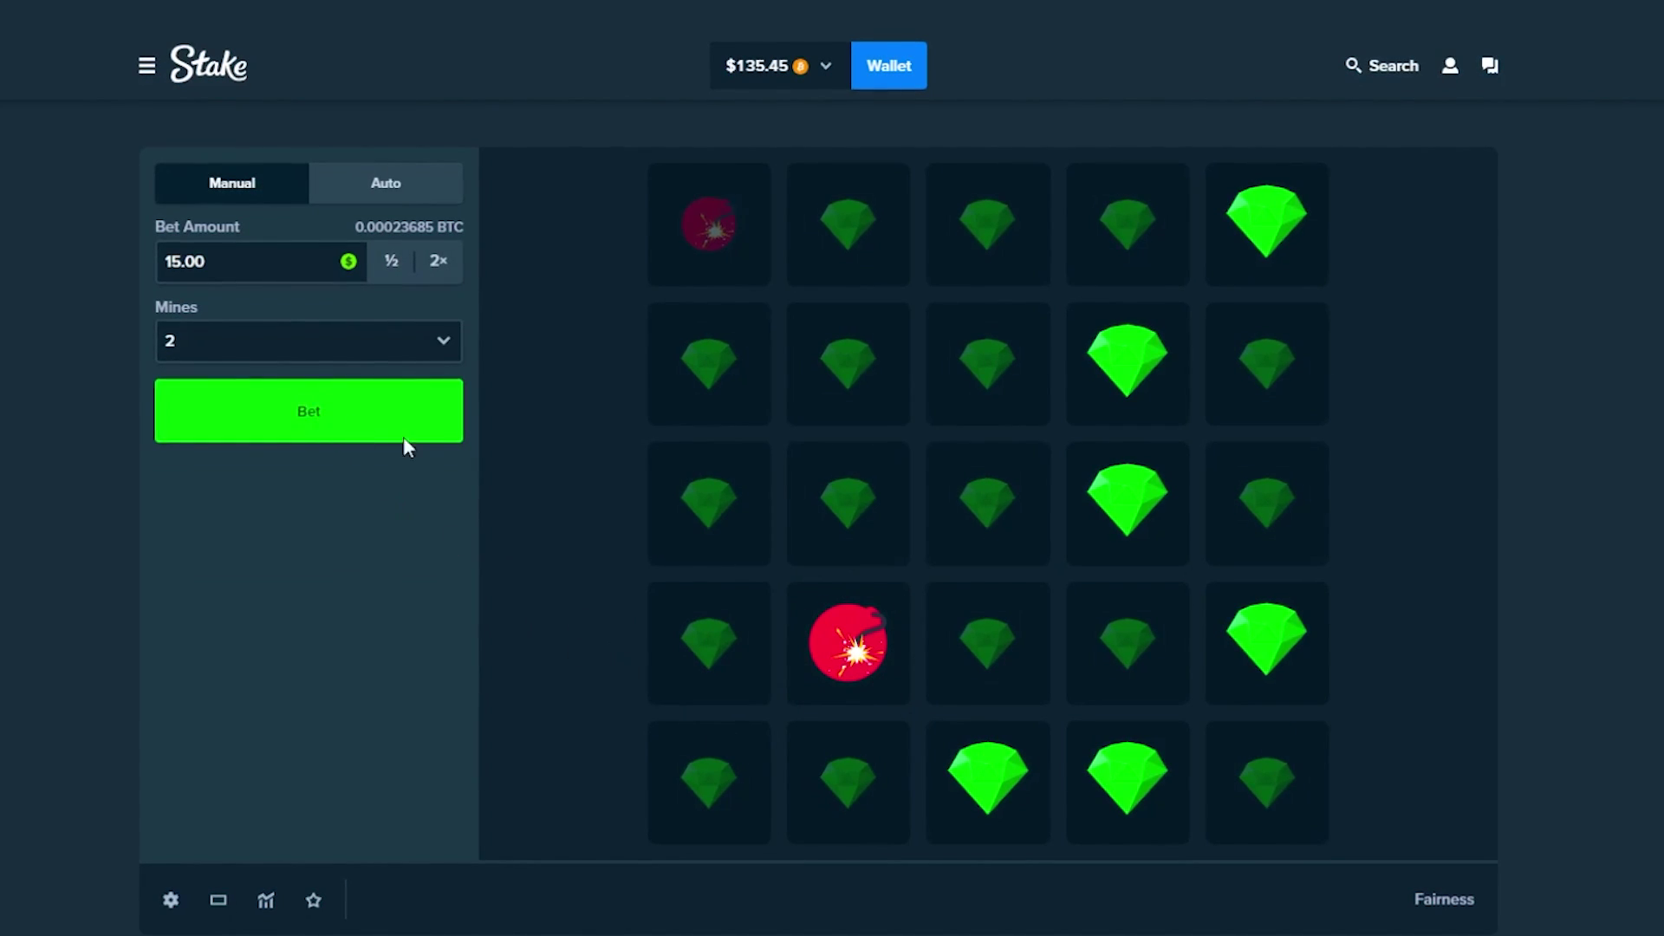
Start another $15 round, reveal nine gems, and cash out at 2.83× for $42.43
click(403, 429)
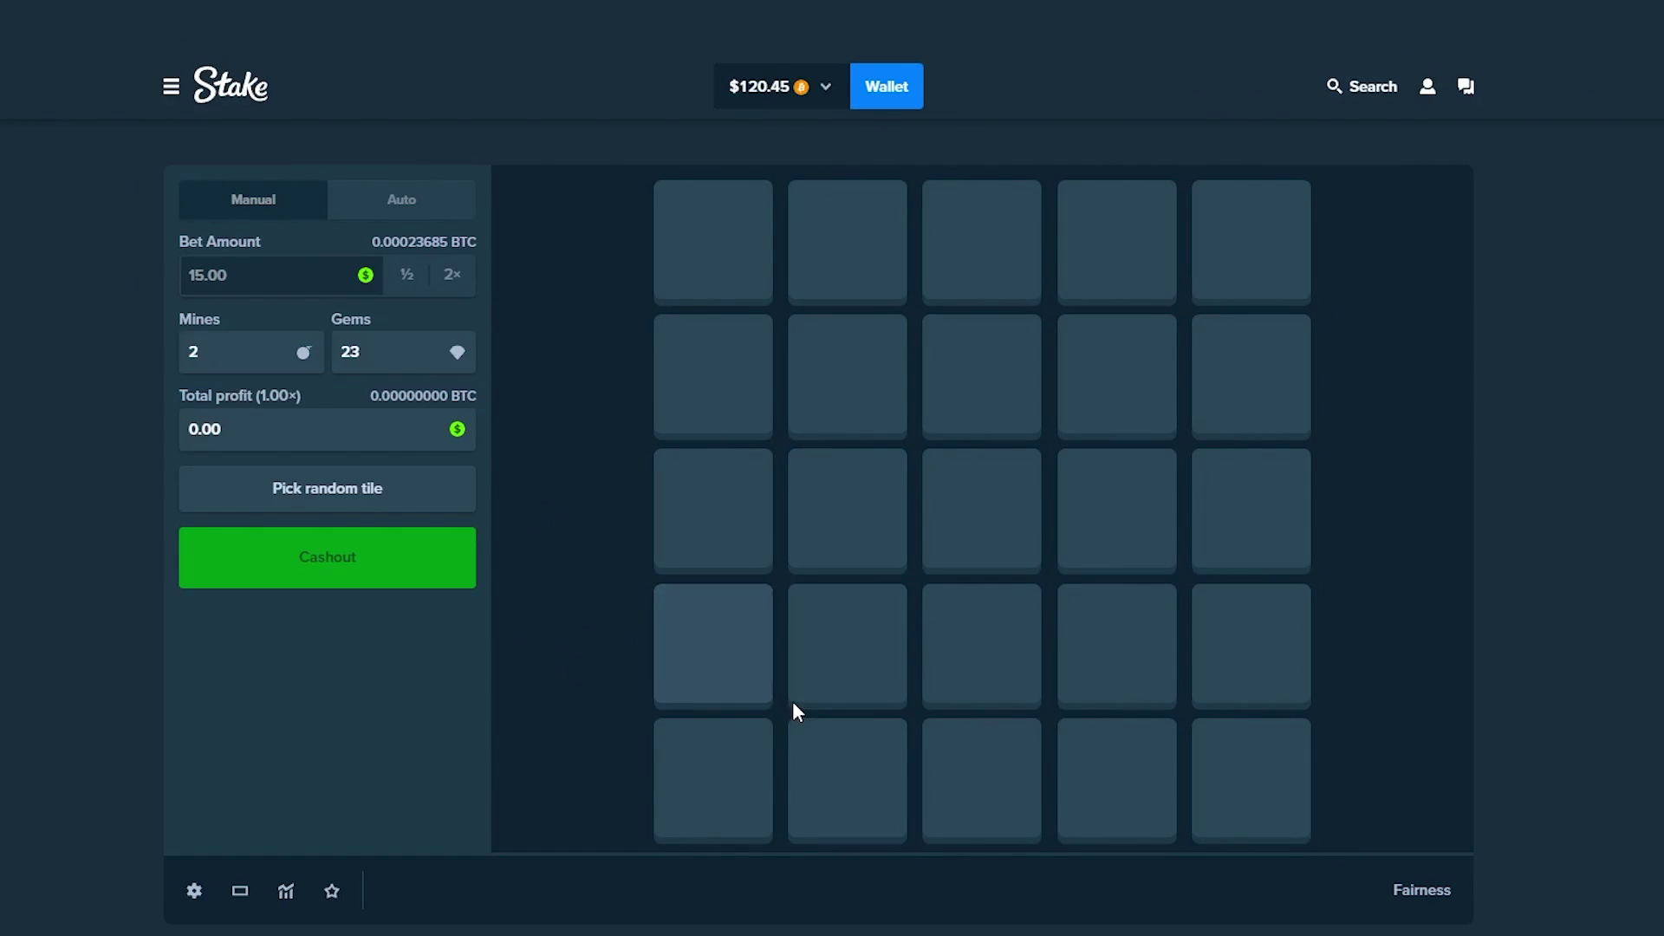
click(750, 686)
click(847, 777)
click(848, 509)
click(737, 378)
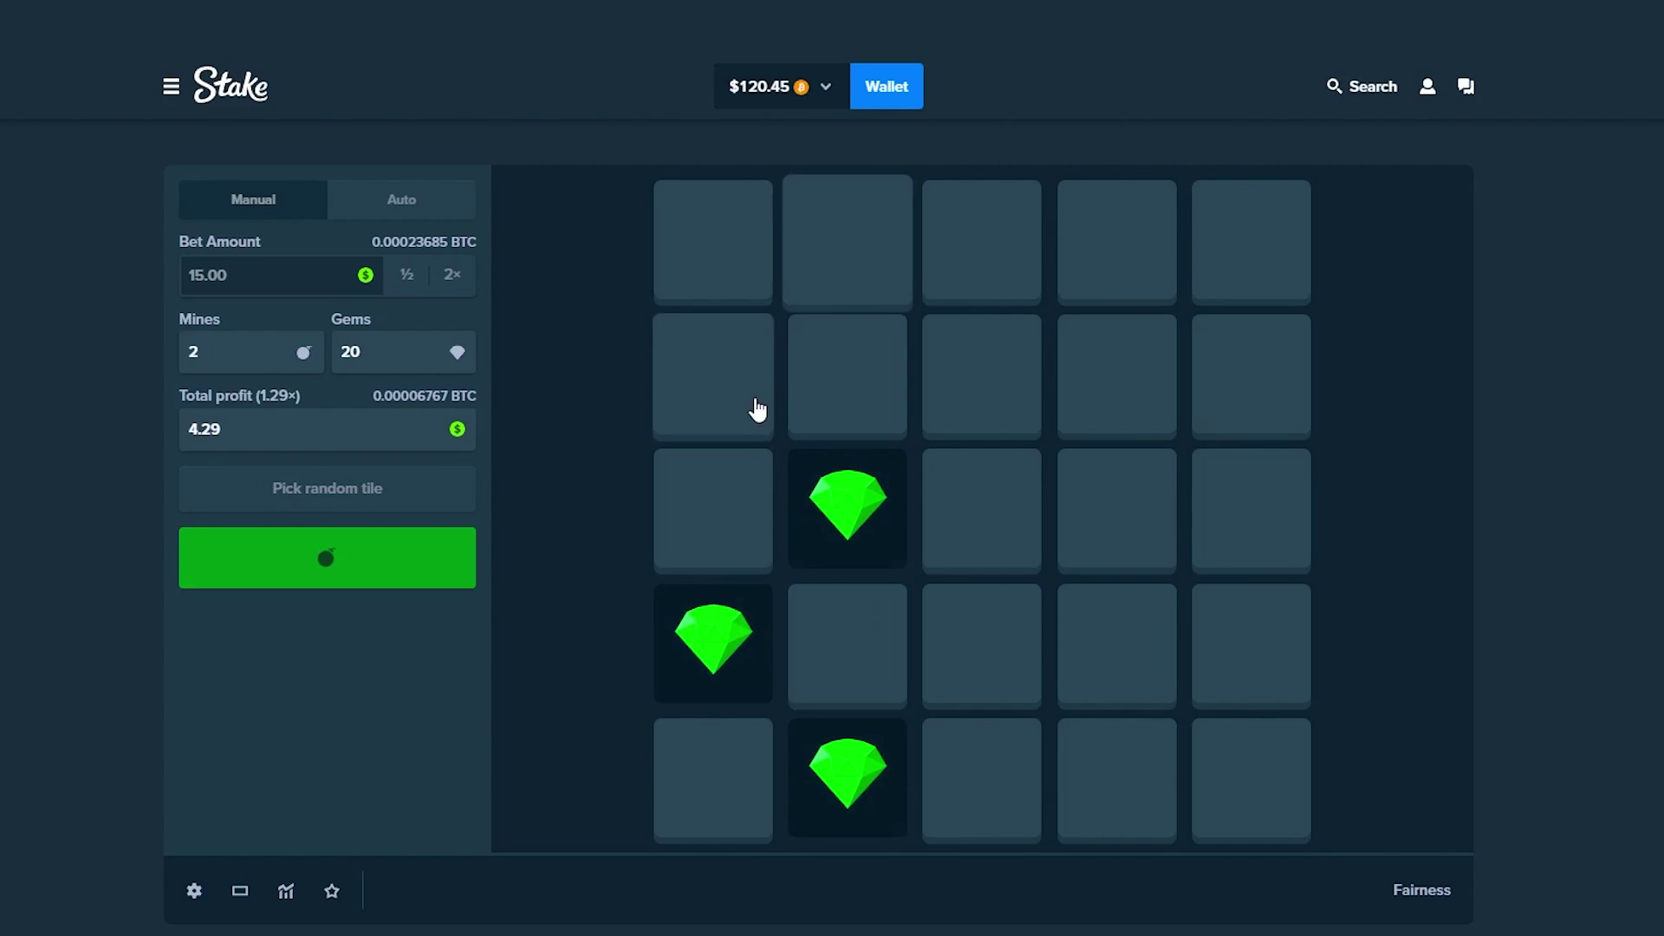
click(848, 240)
click(1163, 491)
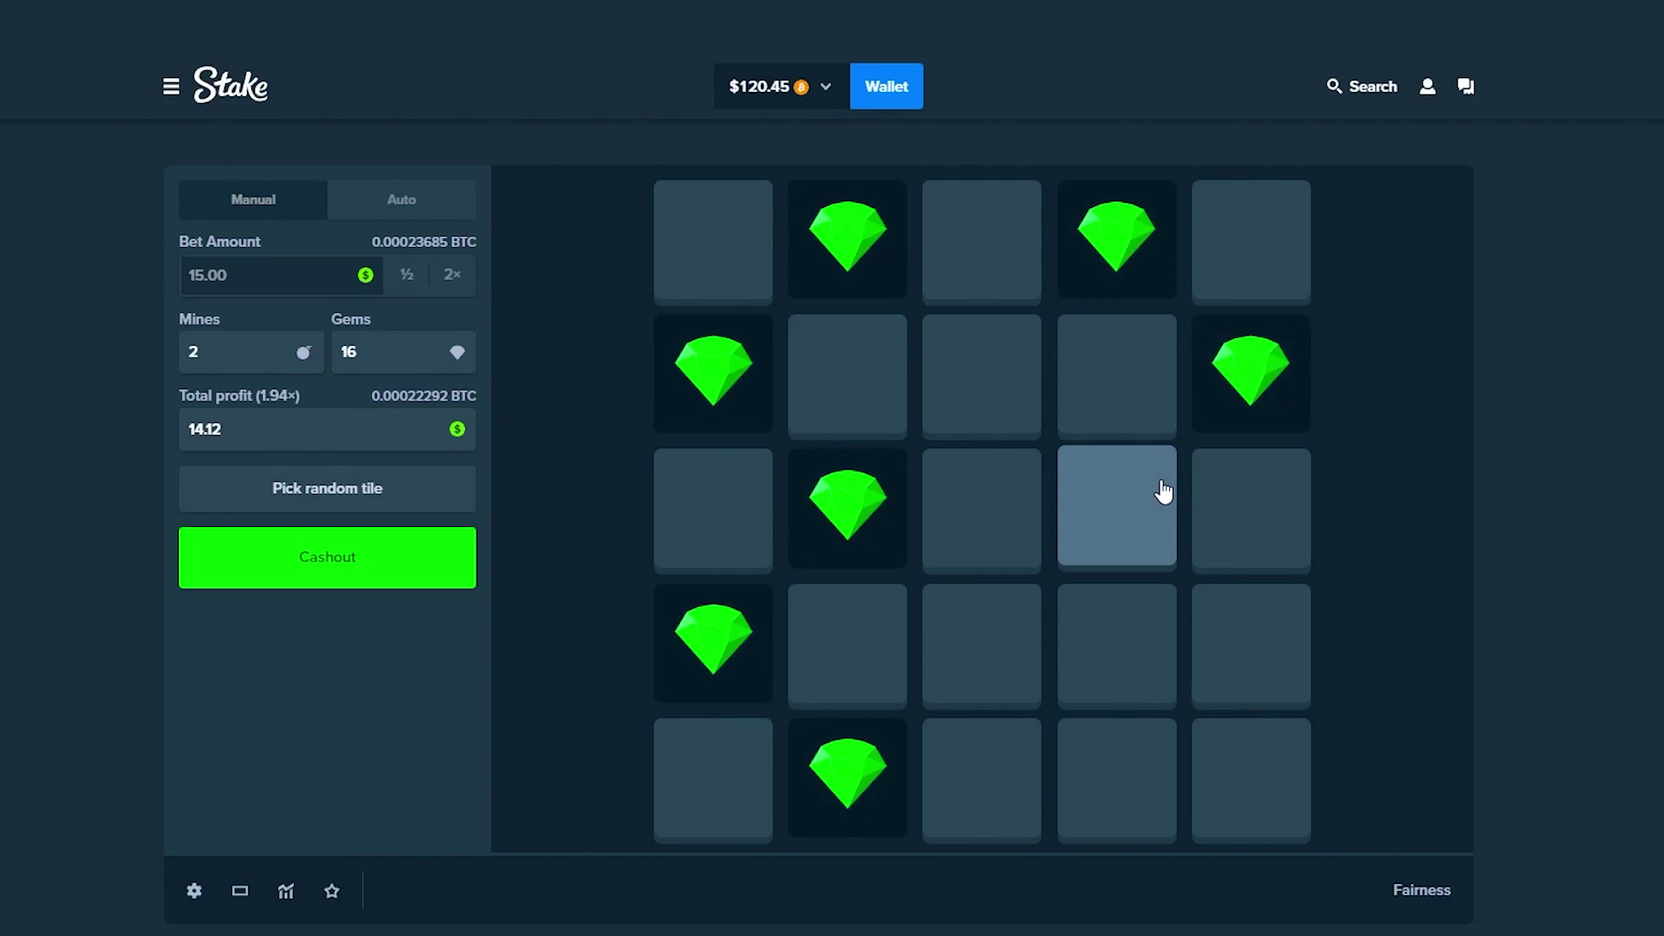
click(1222, 611)
click(1118, 510)
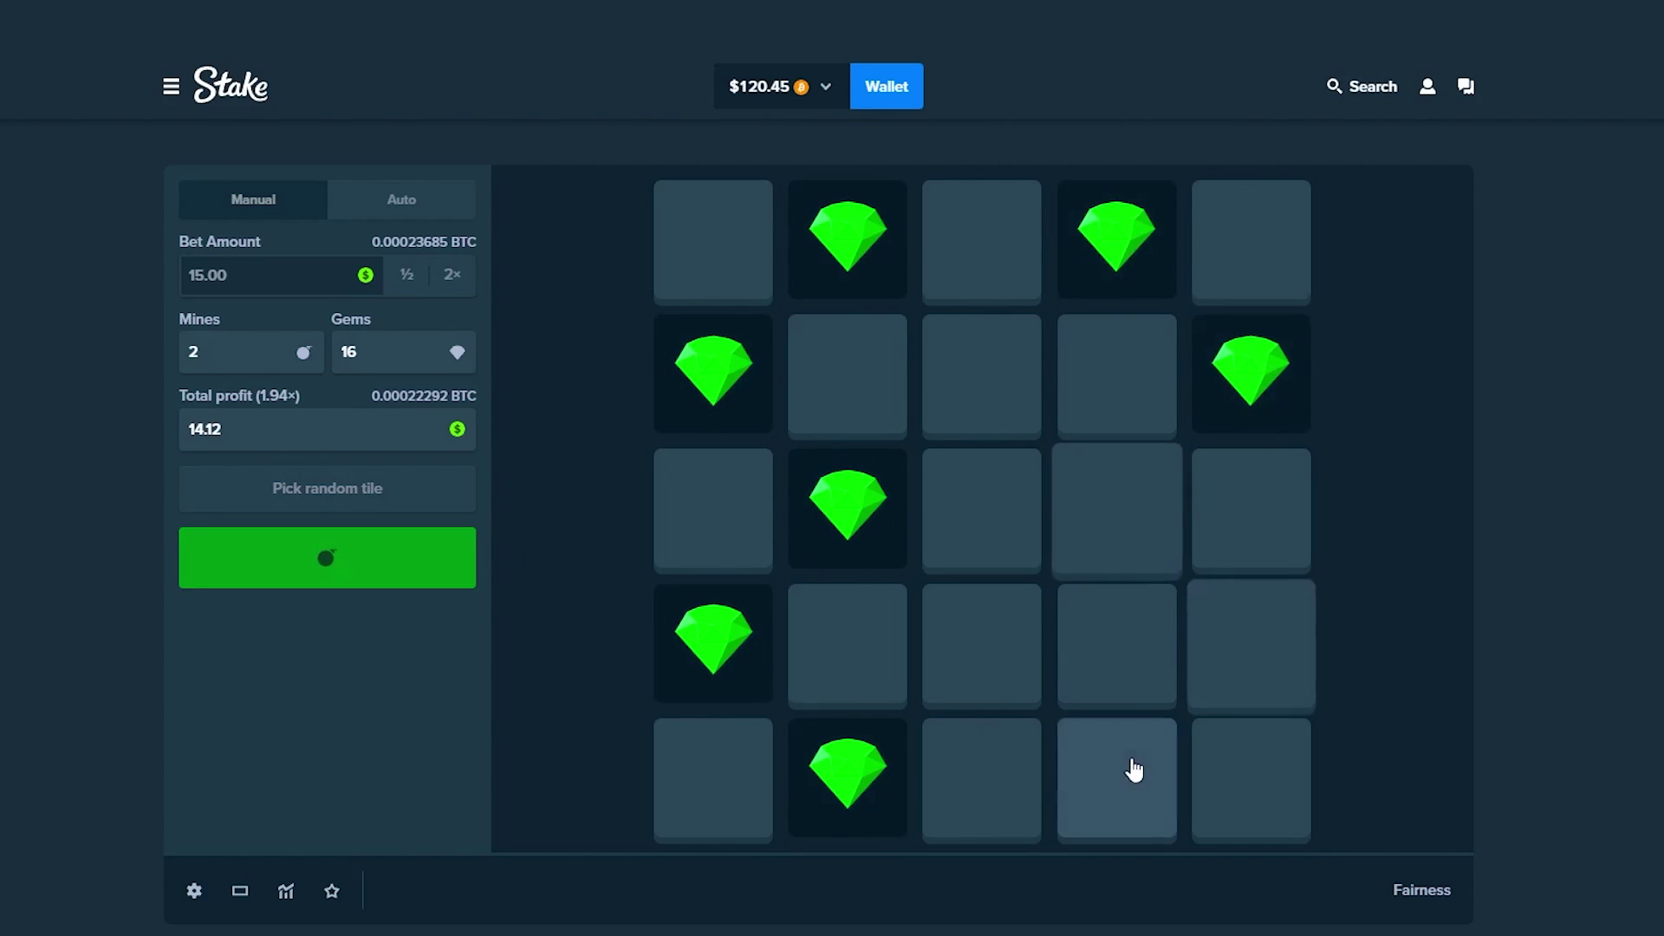
click(1118, 774)
click(330, 557)
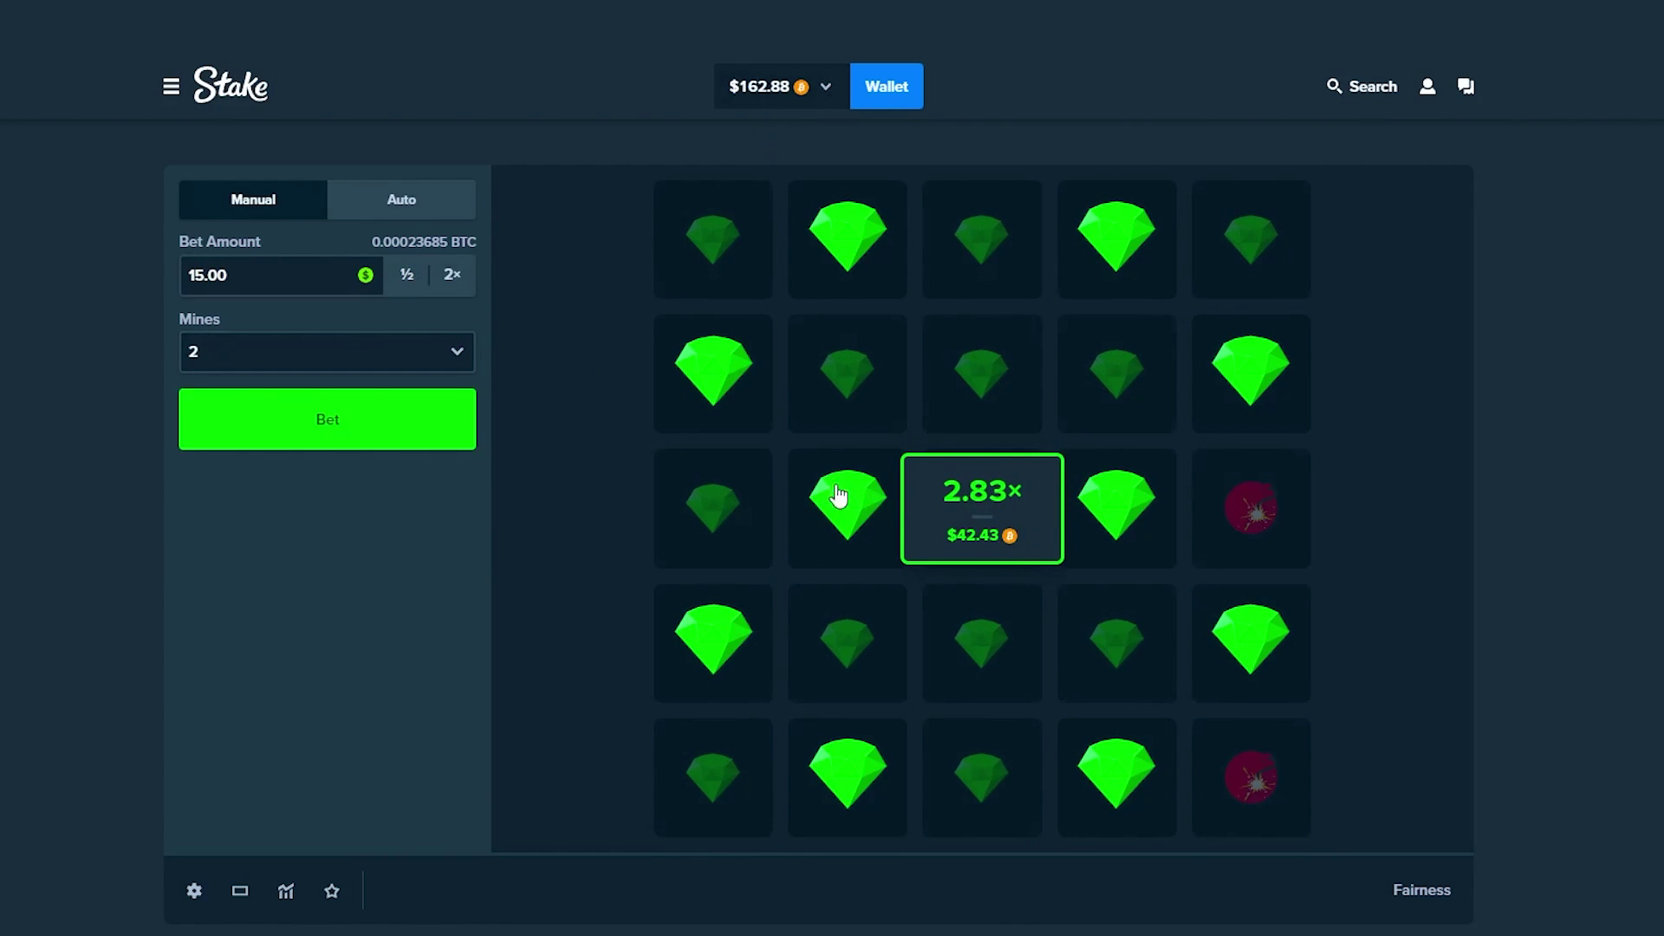
Select the bet amount for replacement and switch Mines to 1
double_click(208, 274)
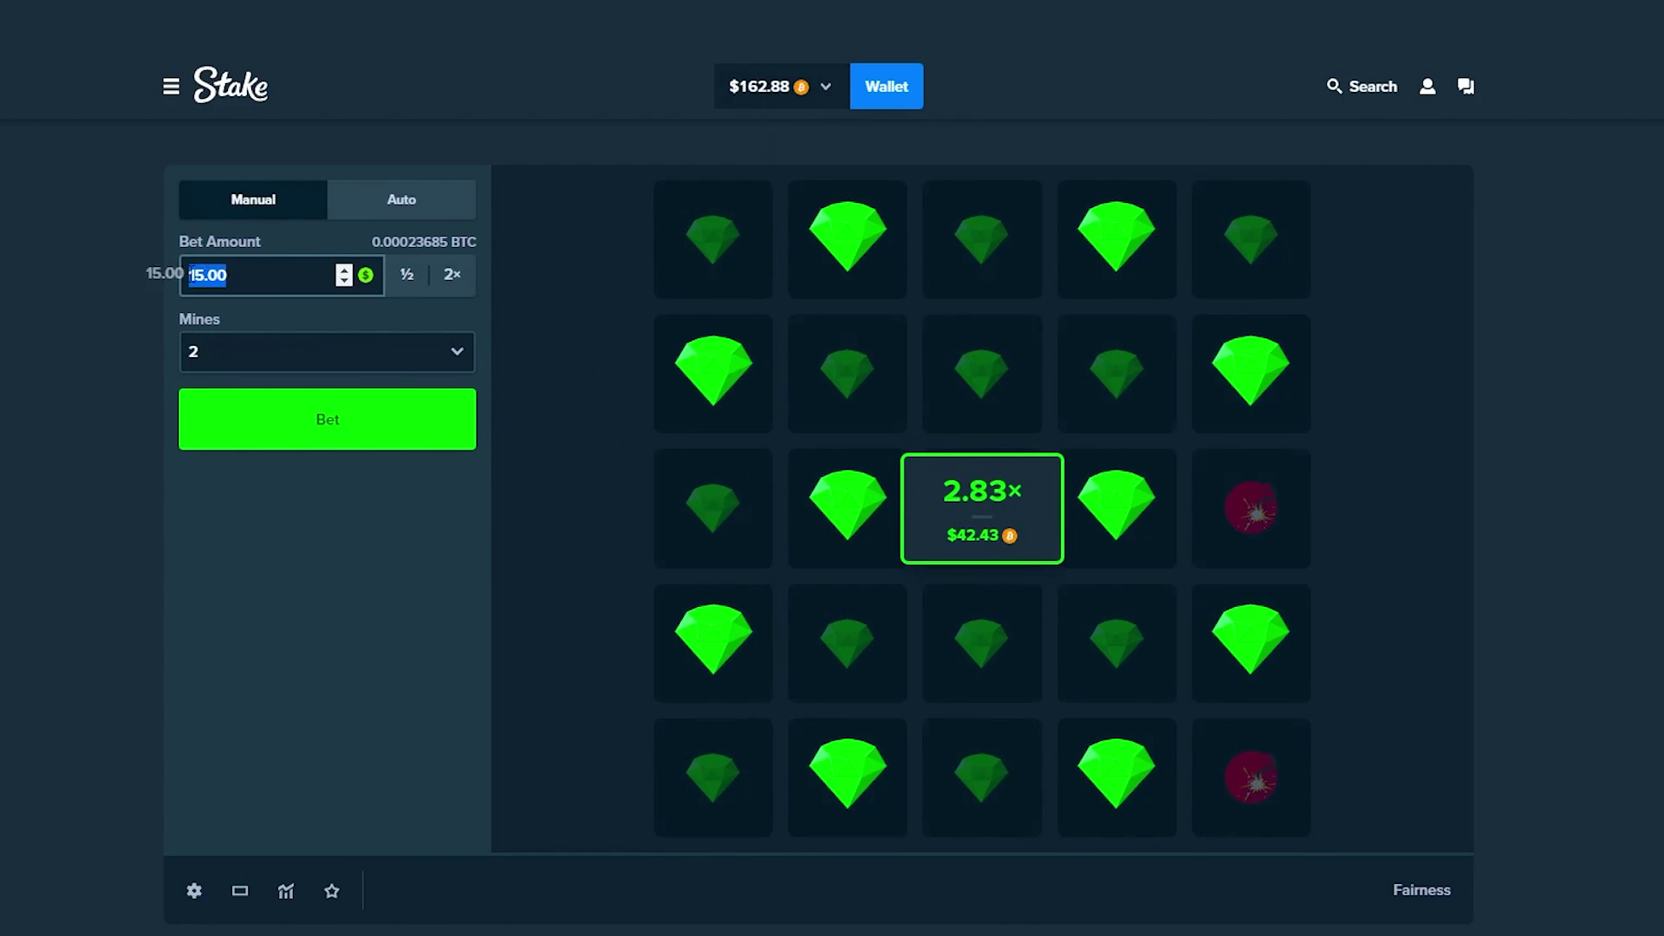
click(217, 361)
click(216, 347)
text(42)
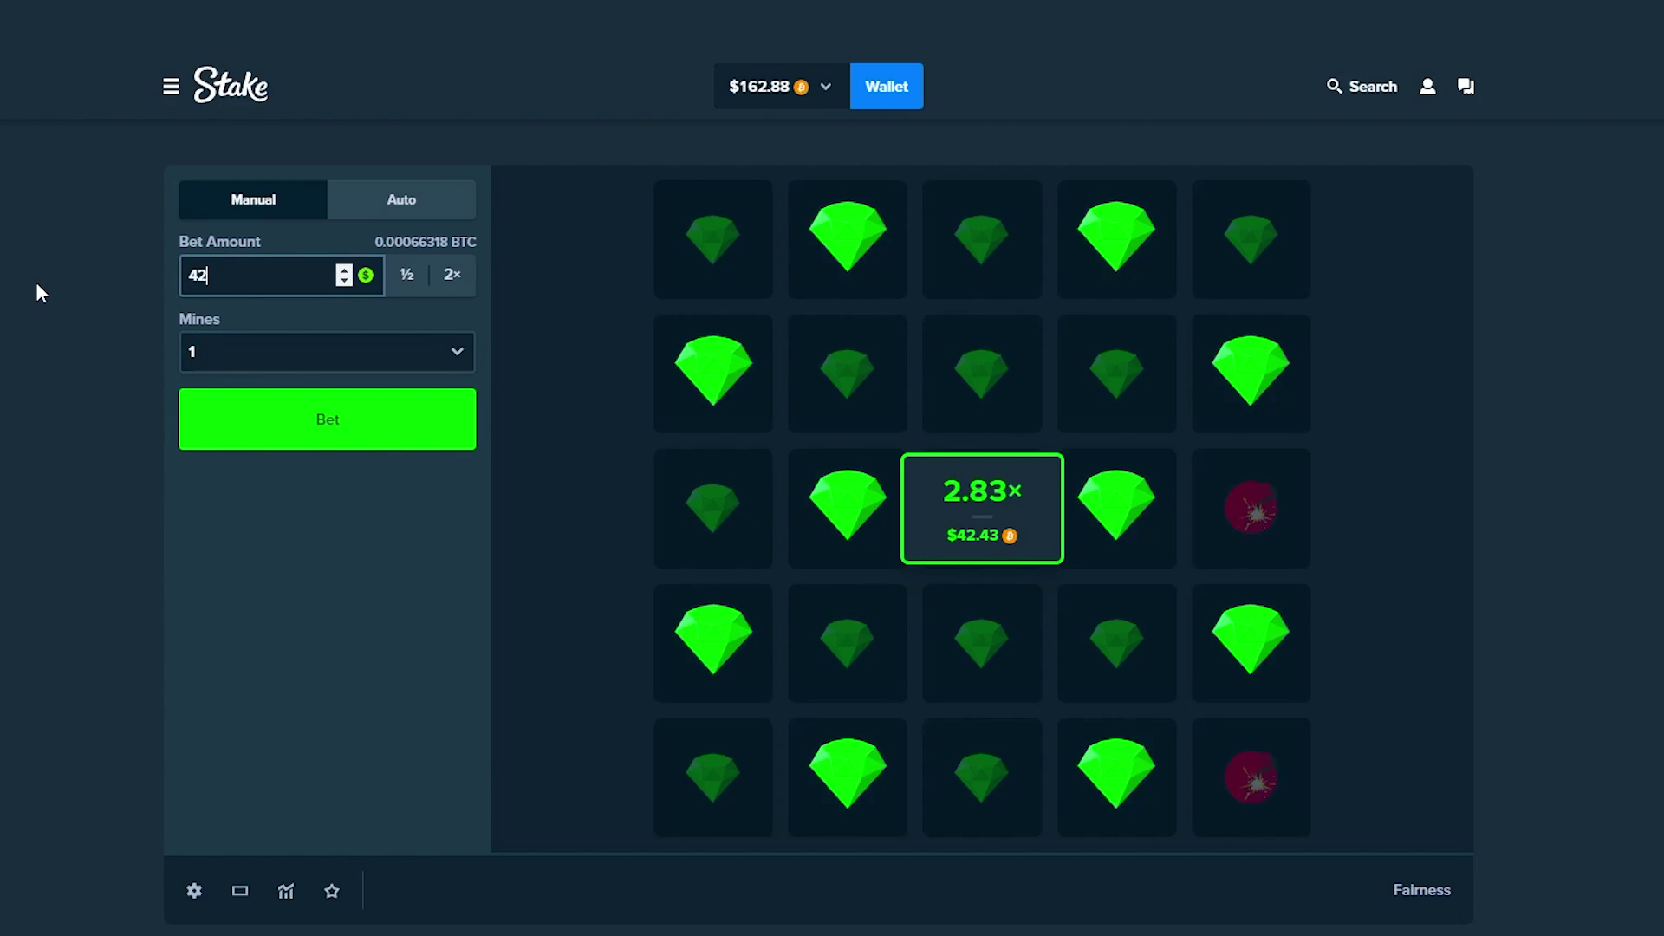
Place the $42 one-mine bet and reveal gems across the middle column and row
click(328, 417)
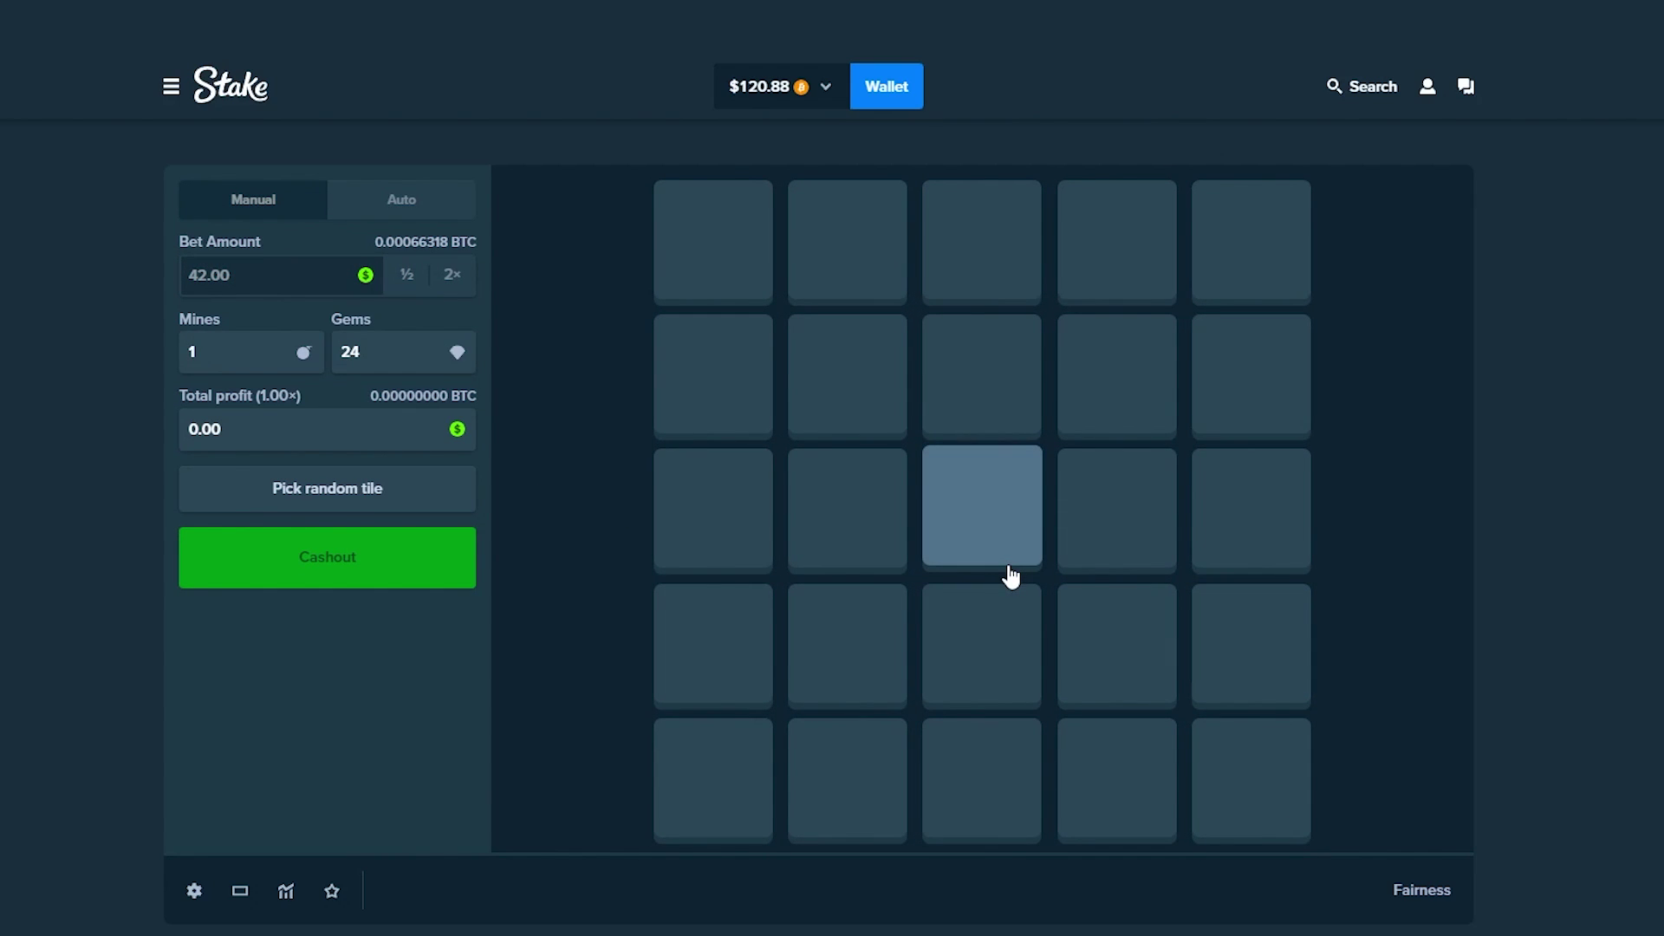
click(981, 511)
click(981, 375)
click(981, 243)
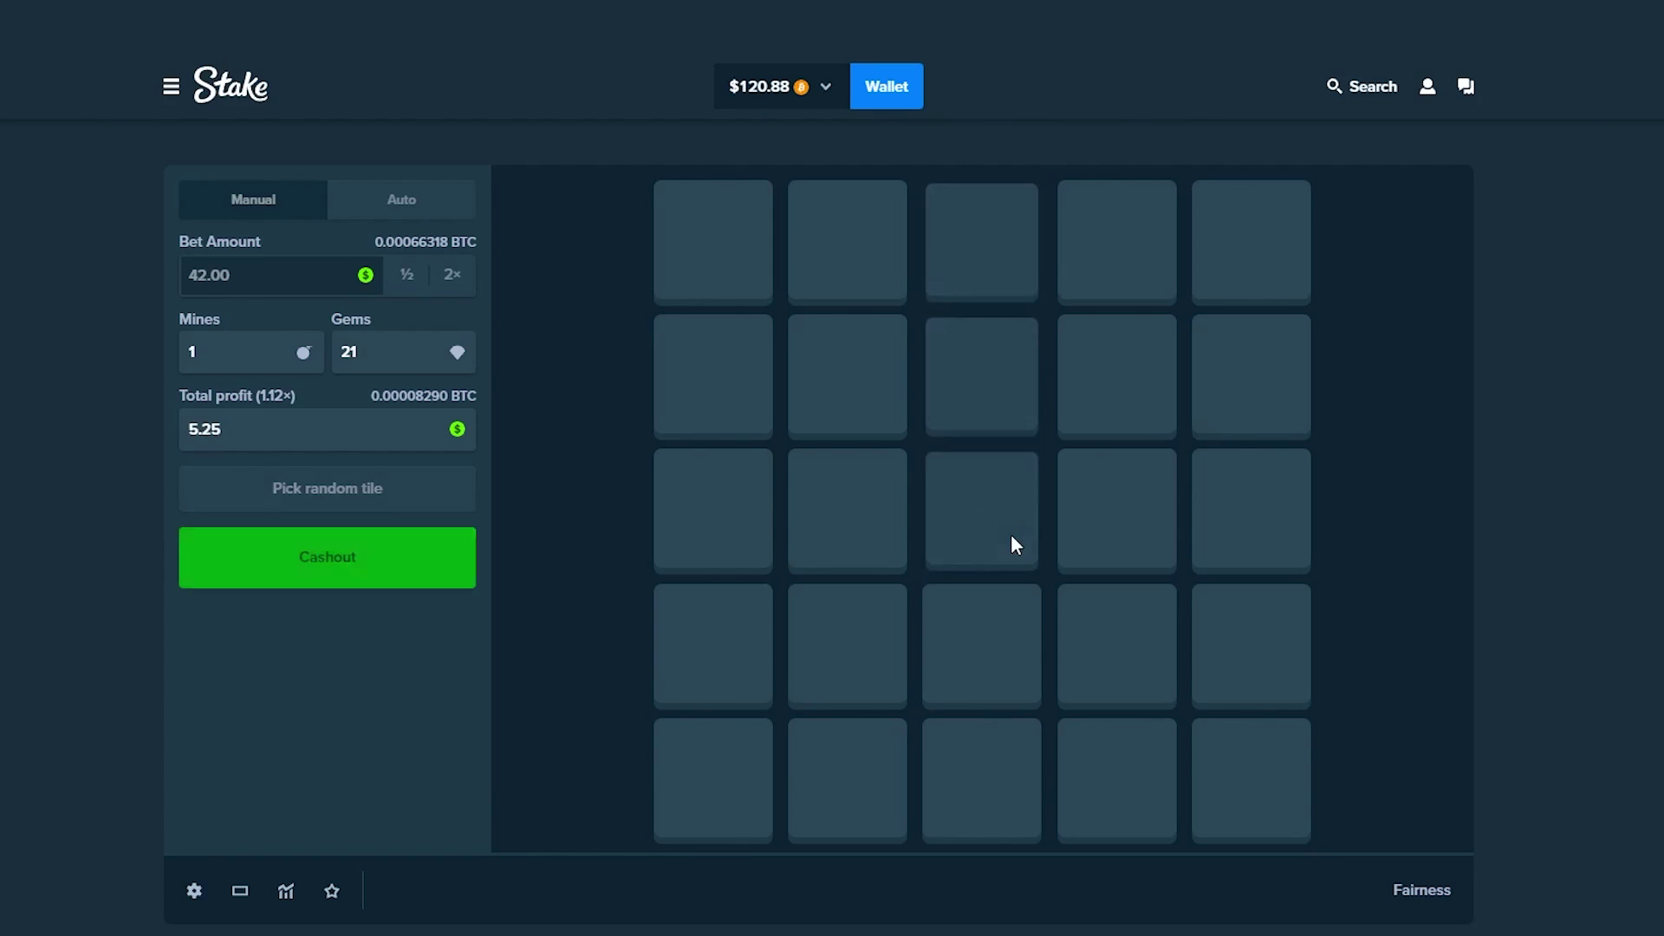
click(1255, 540)
click(1154, 546)
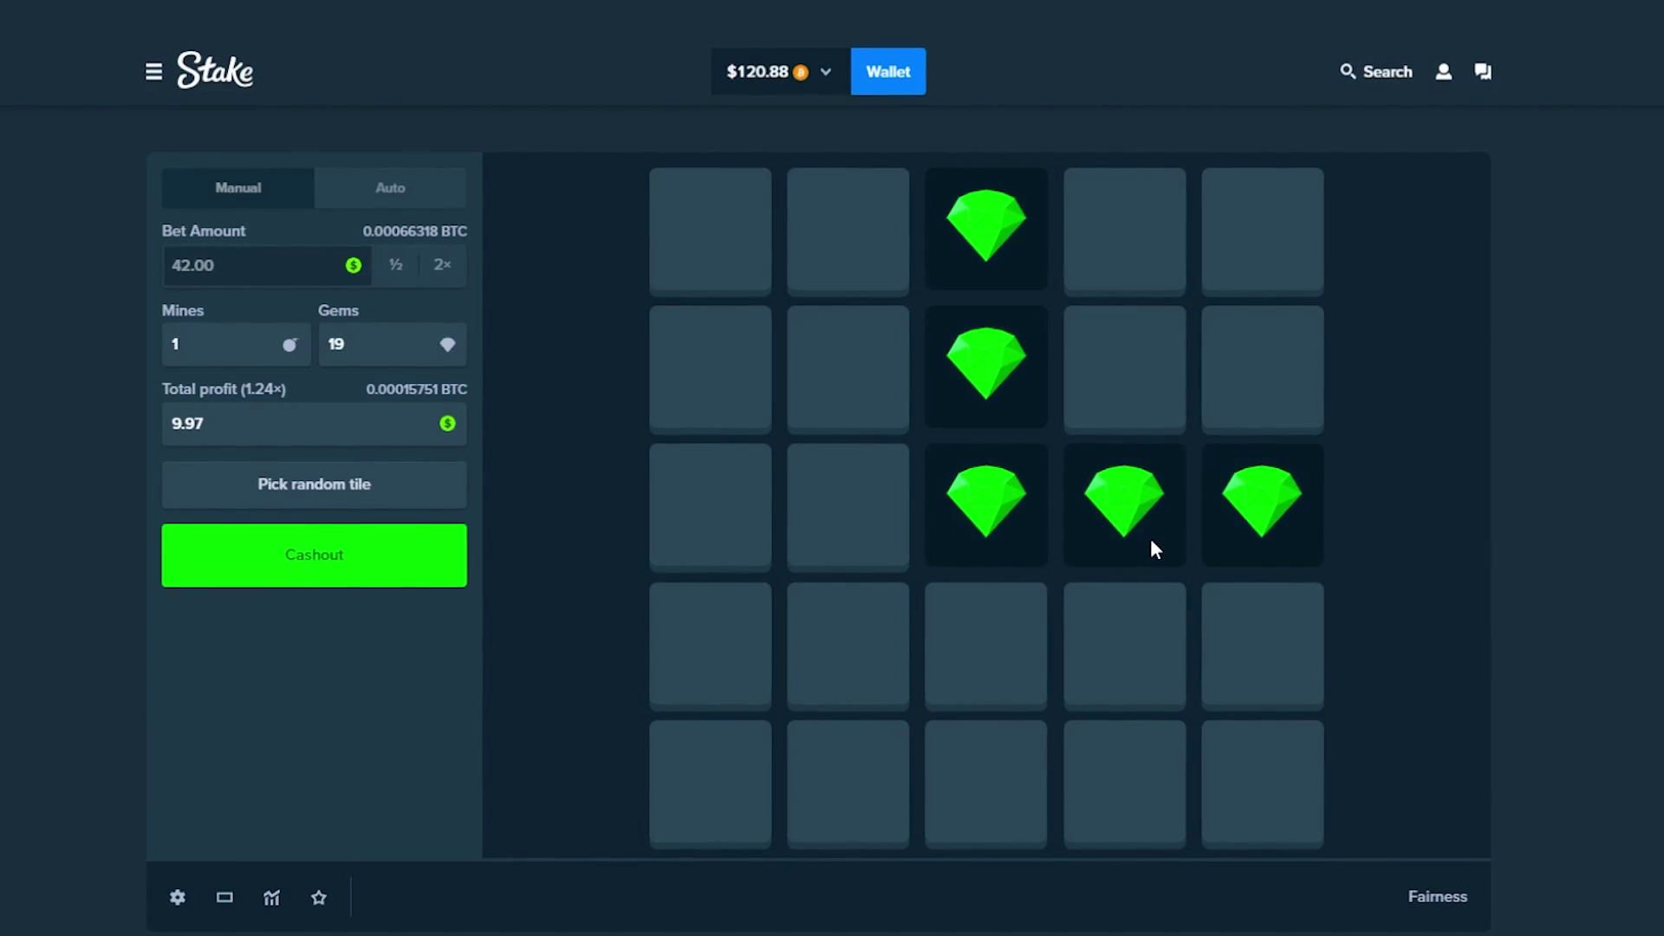
click(792, 491)
click(708, 498)
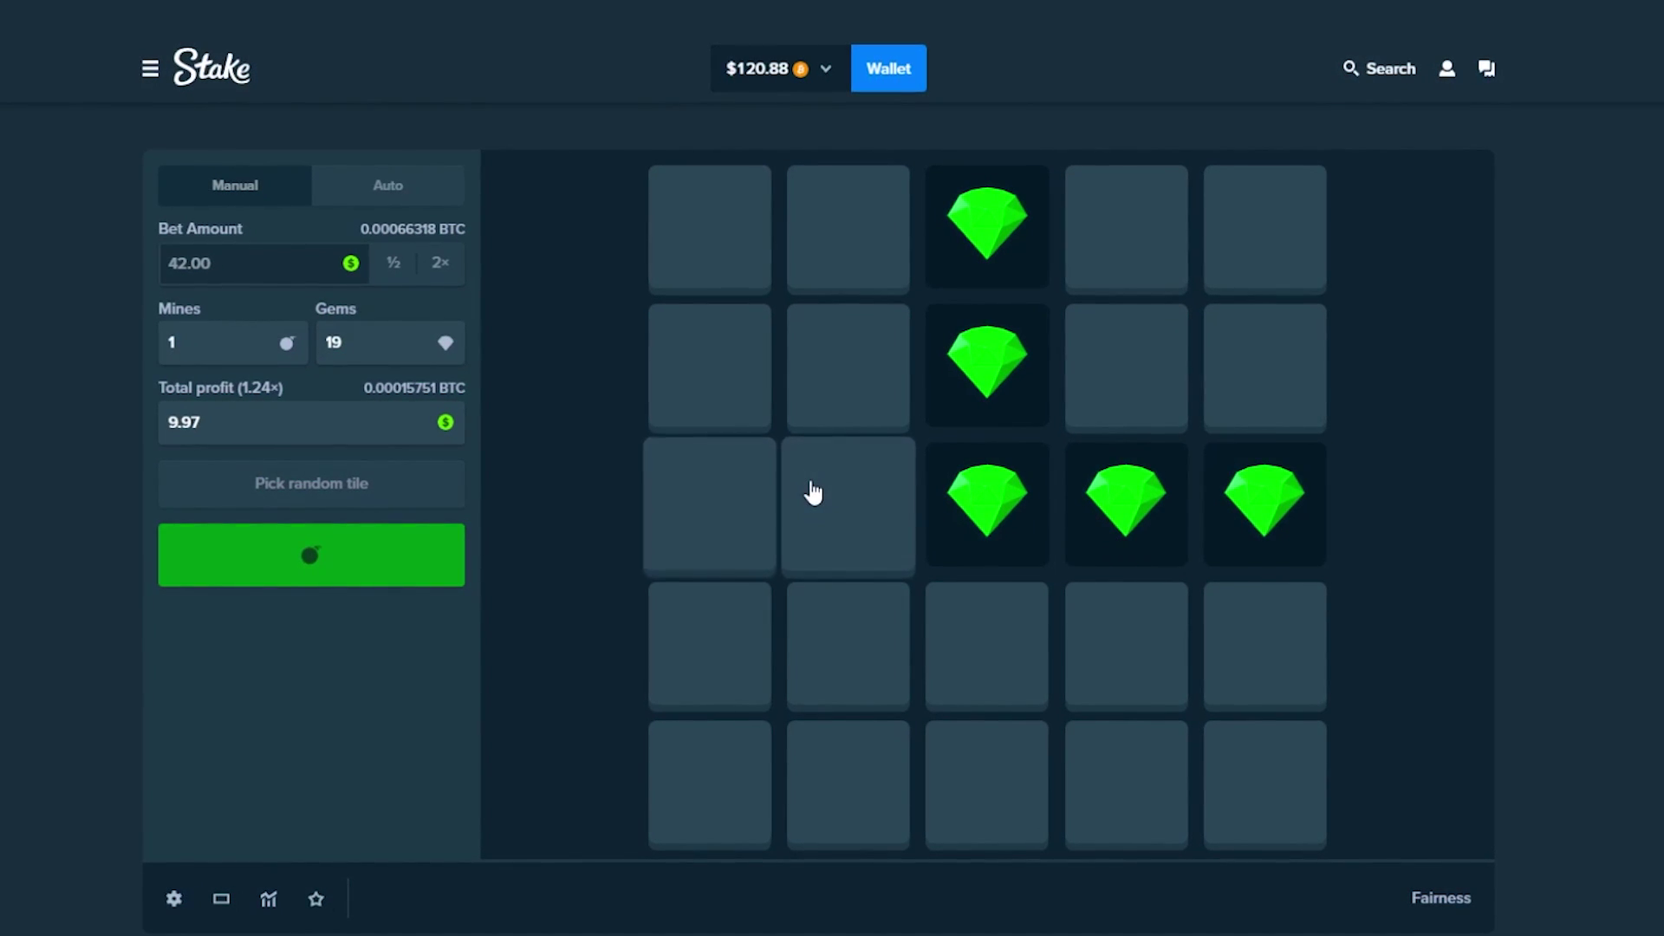
Reveal three more gems and cash out at 1.65× for $69.30
click(962, 650)
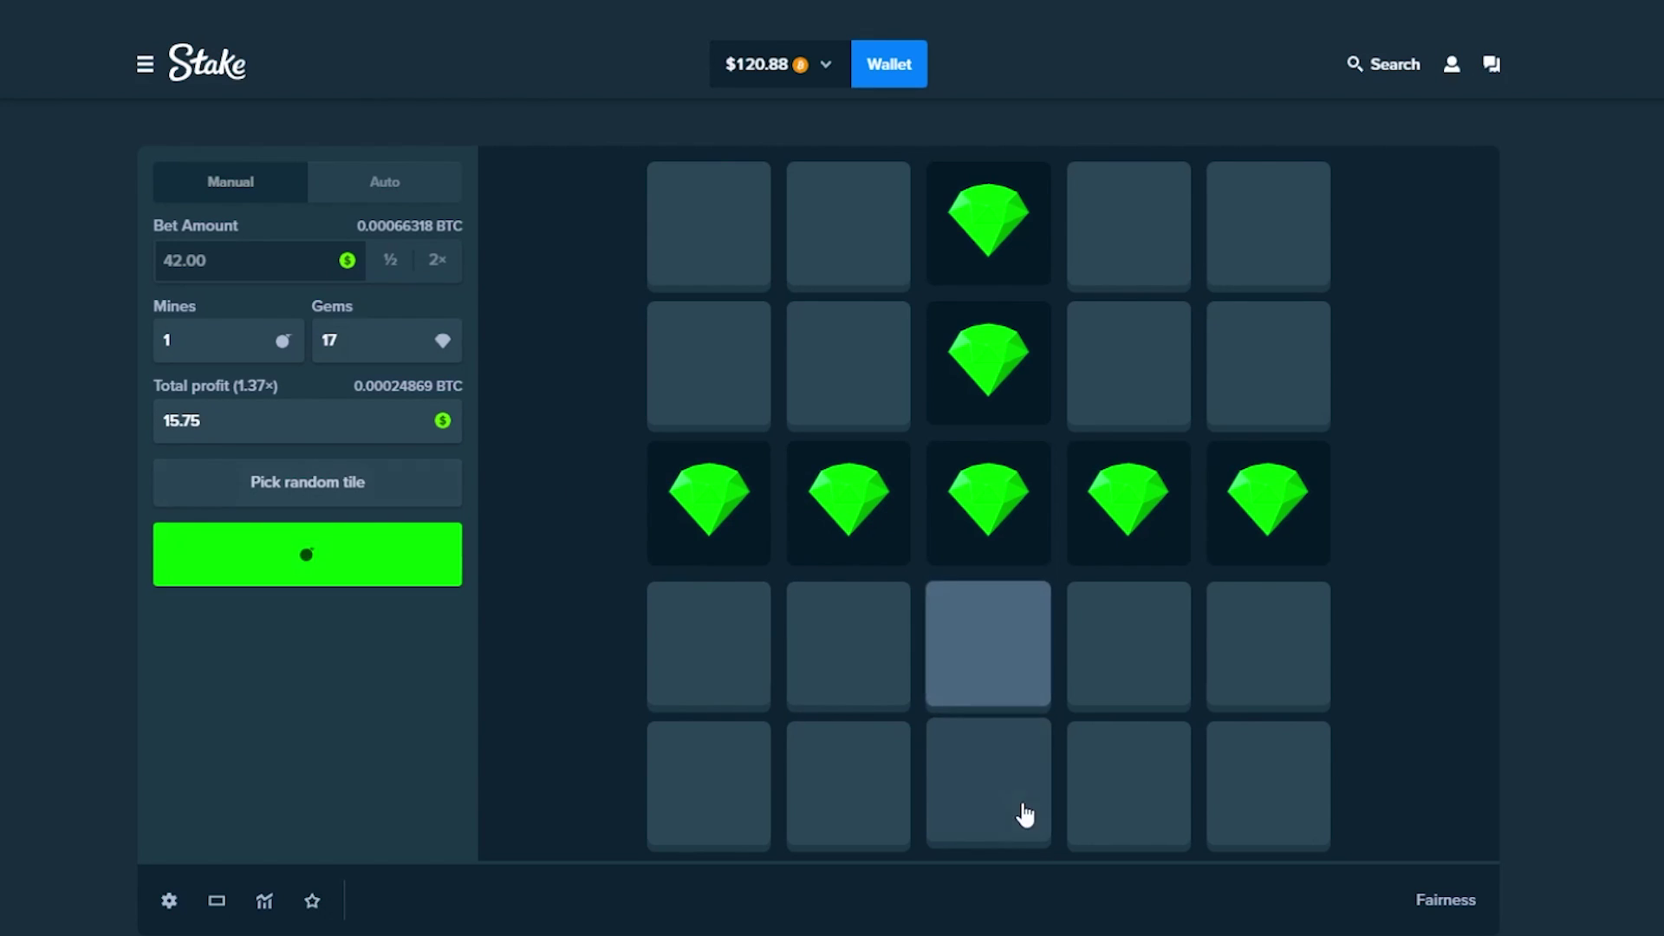
click(1025, 814)
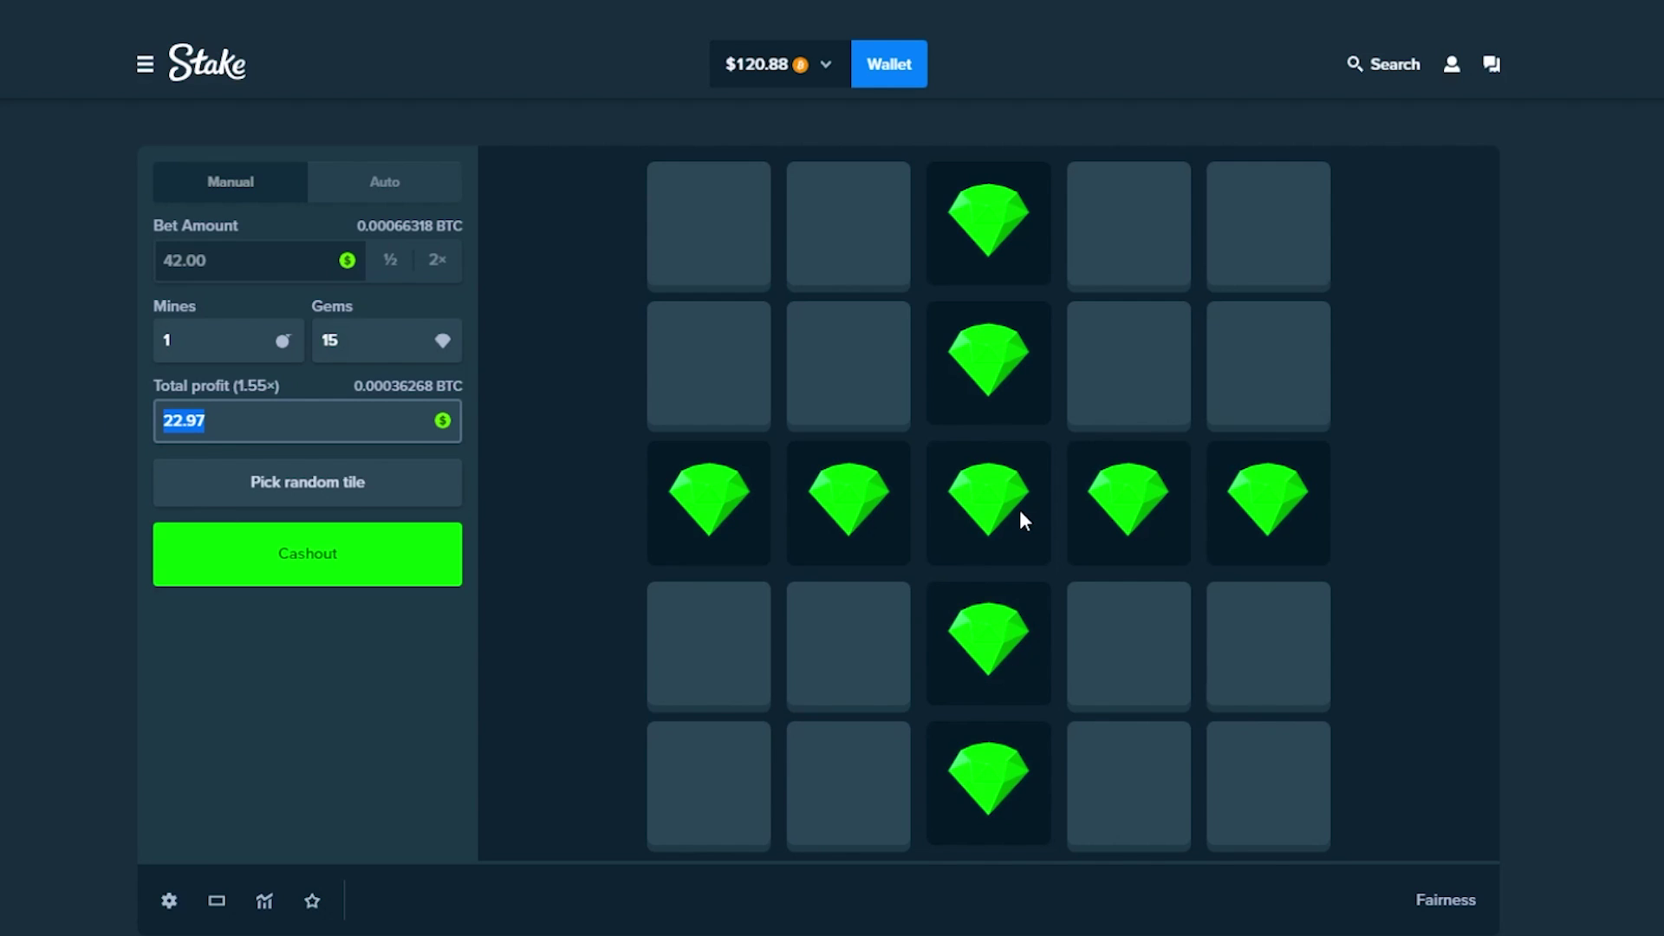
click(1267, 642)
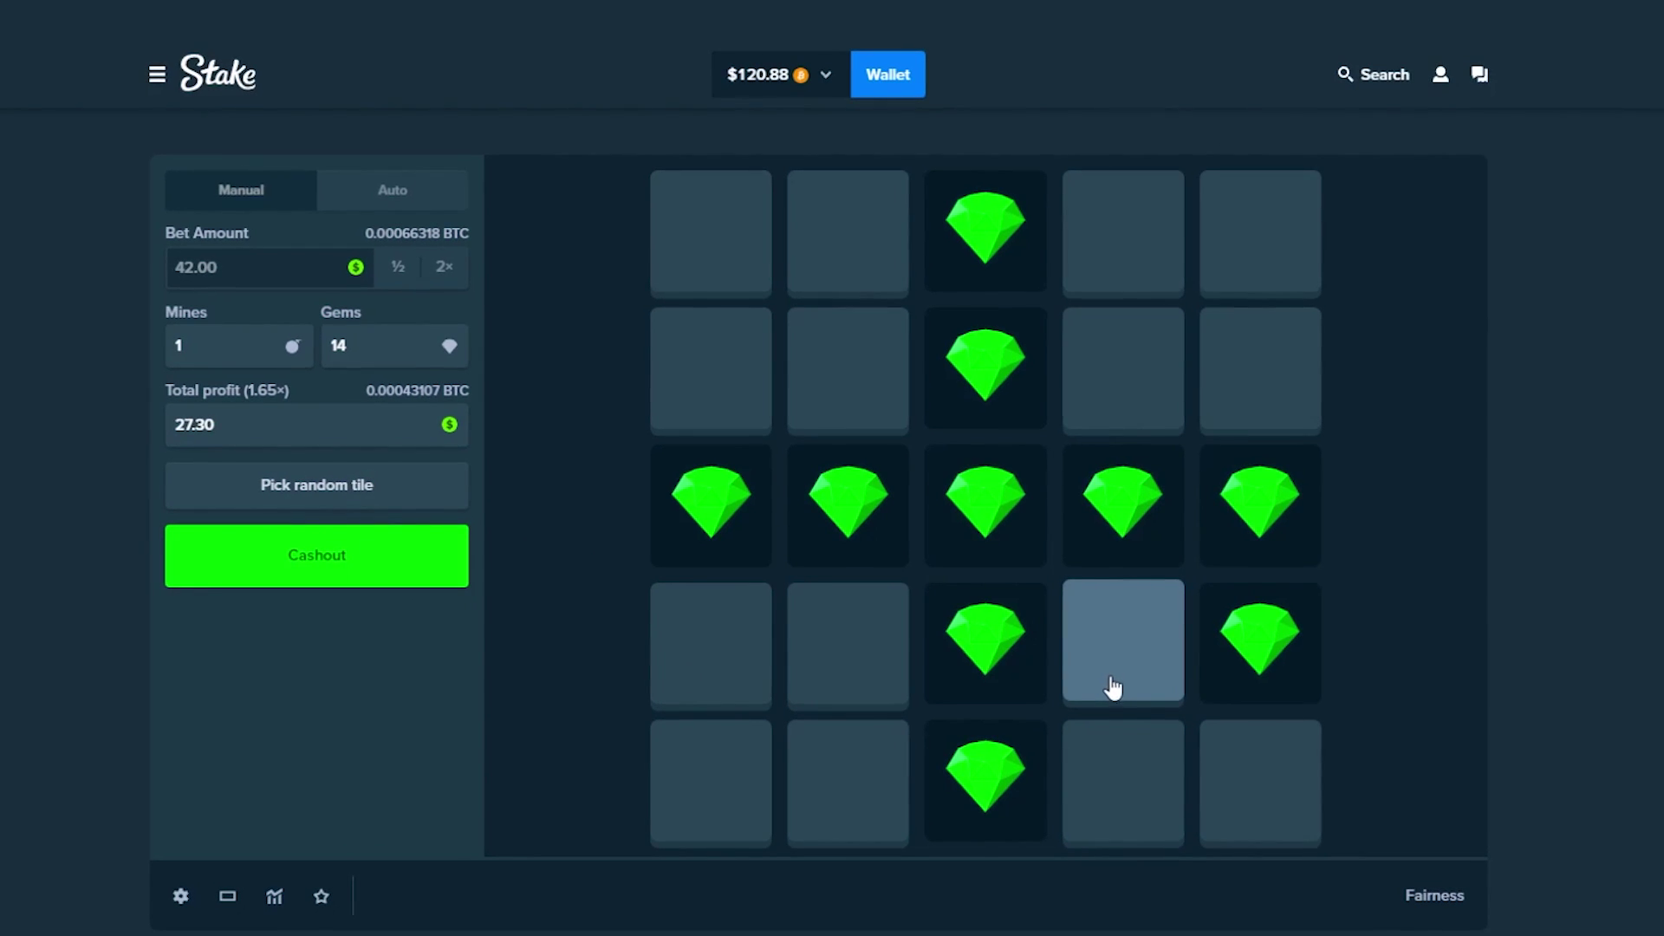
click(315, 554)
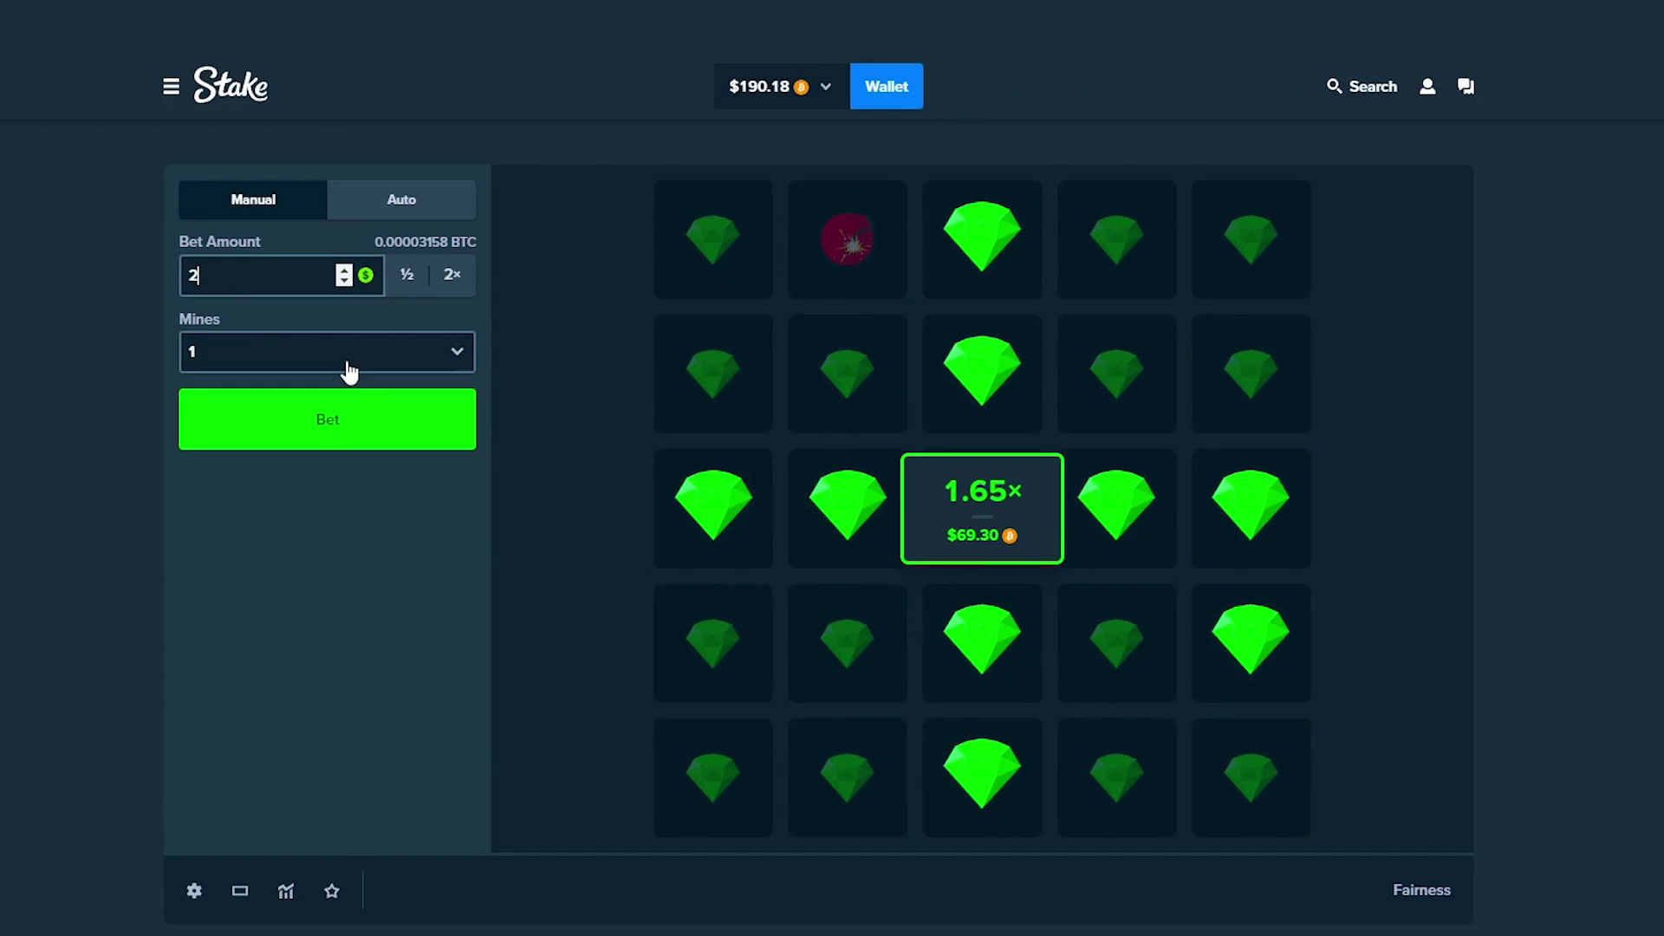
click(250, 280)
text(5)
Start a $25 two-mine round and reveal tiles until the fifth one hits a mine
click(362, 352)
click(316, 402)
click(327, 420)
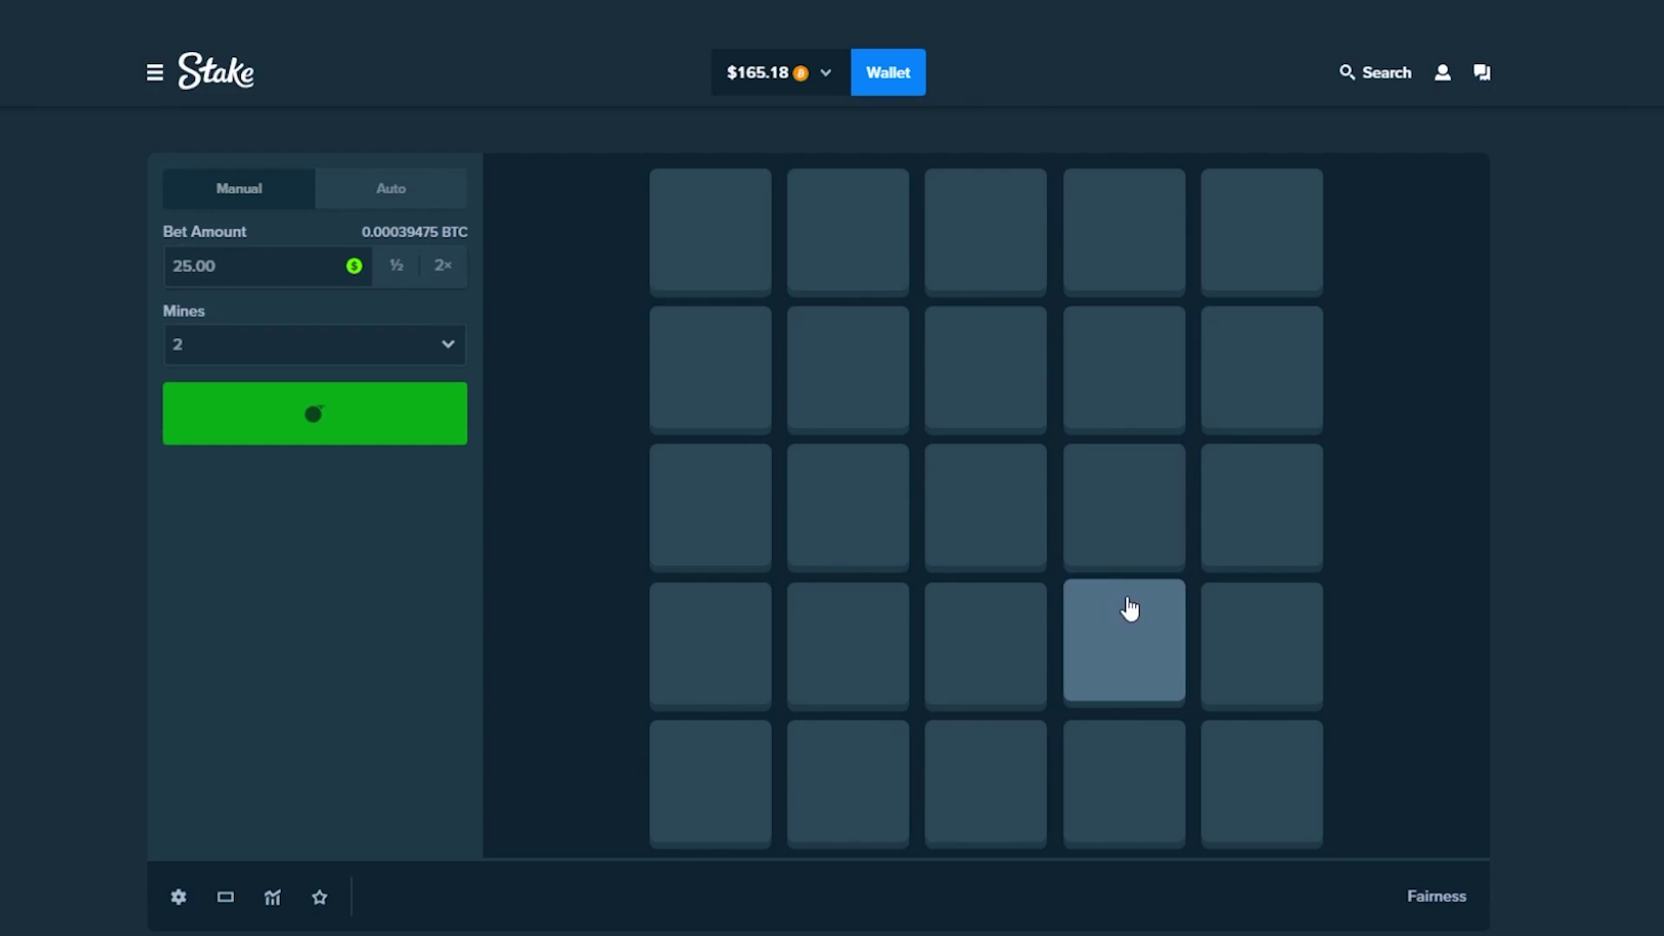
click(1015, 546)
click(1105, 624)
click(859, 500)
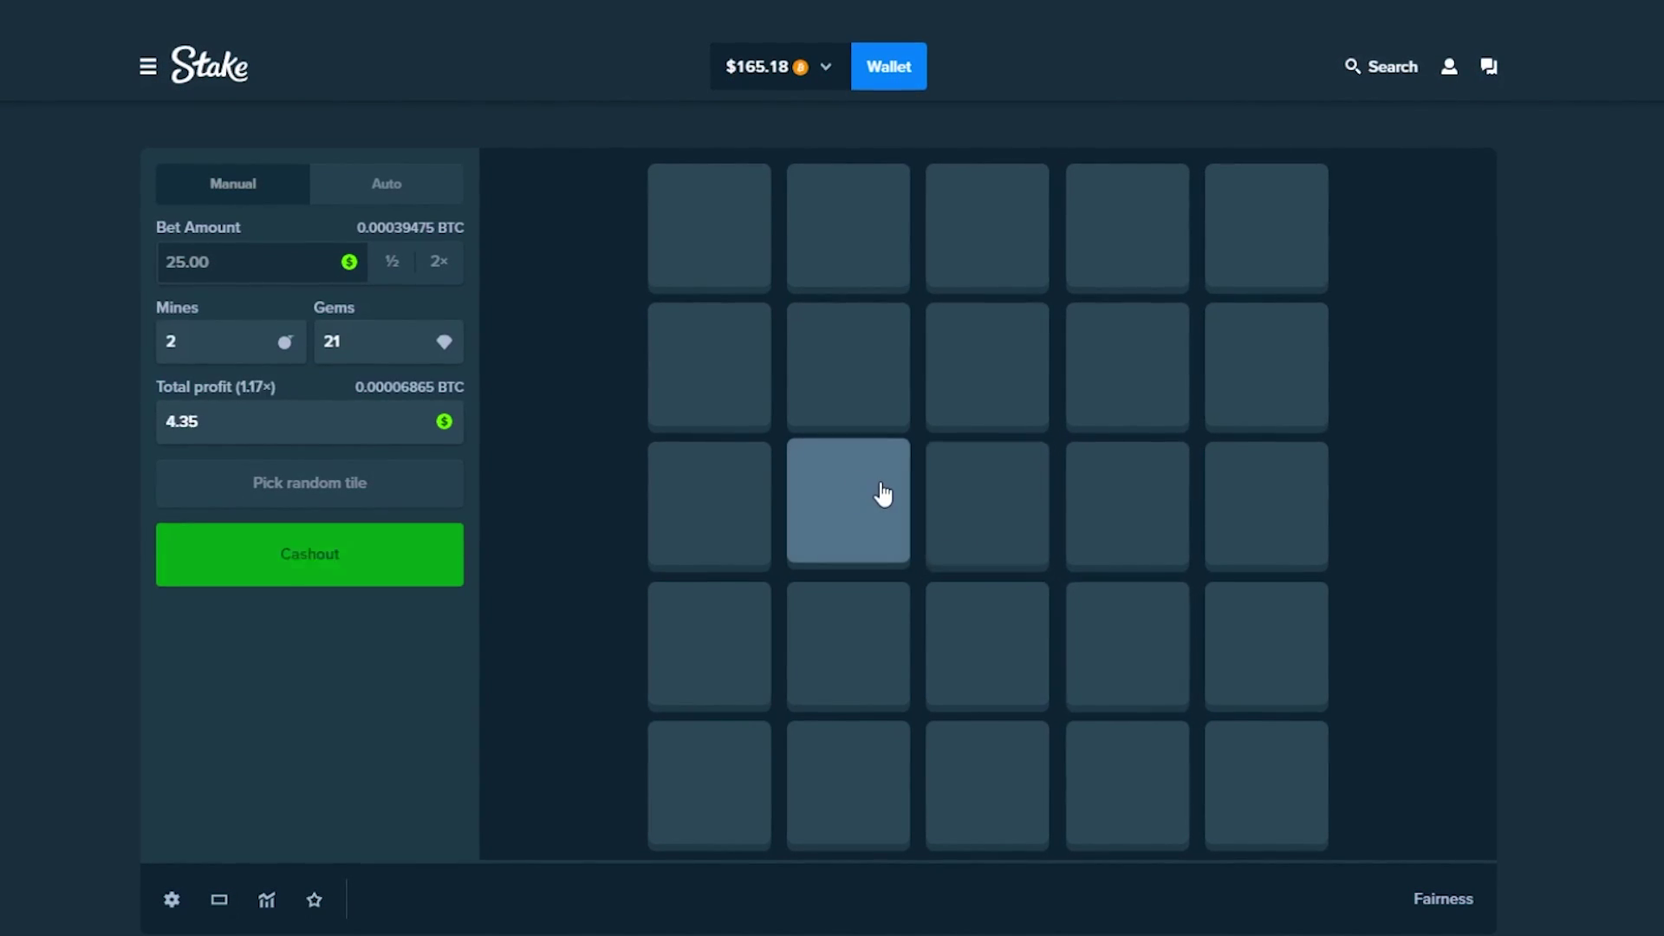
click(842, 633)
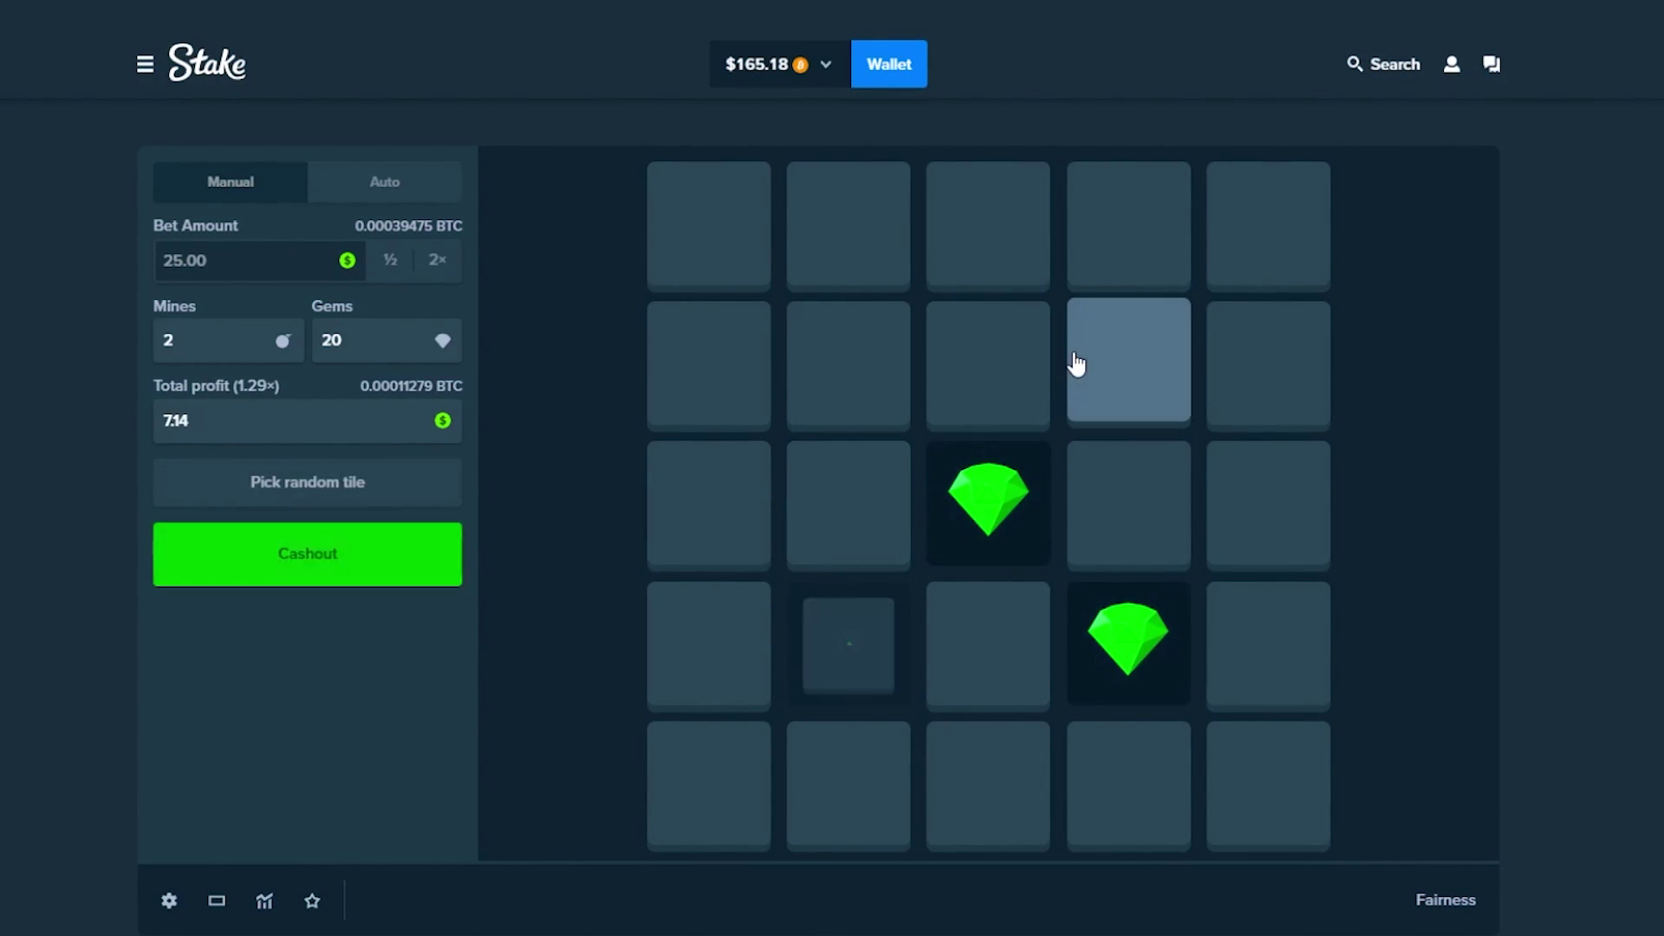
click(1128, 369)
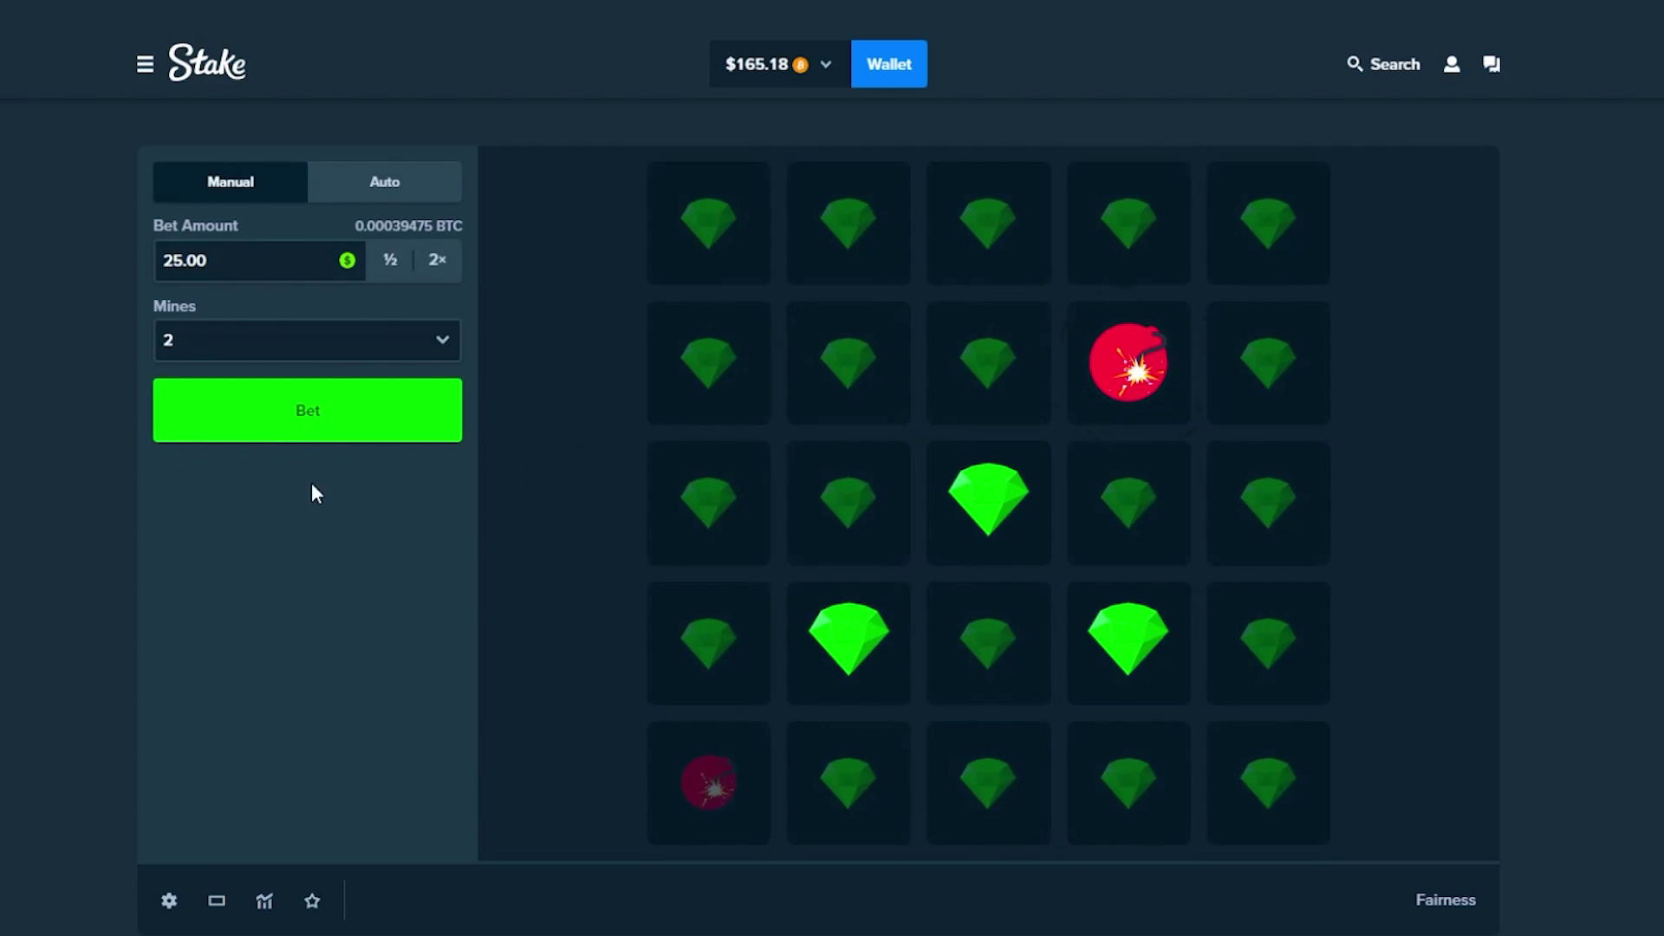
Play a second $25 round that hits a mine on its third tile, then start another
click(308, 408)
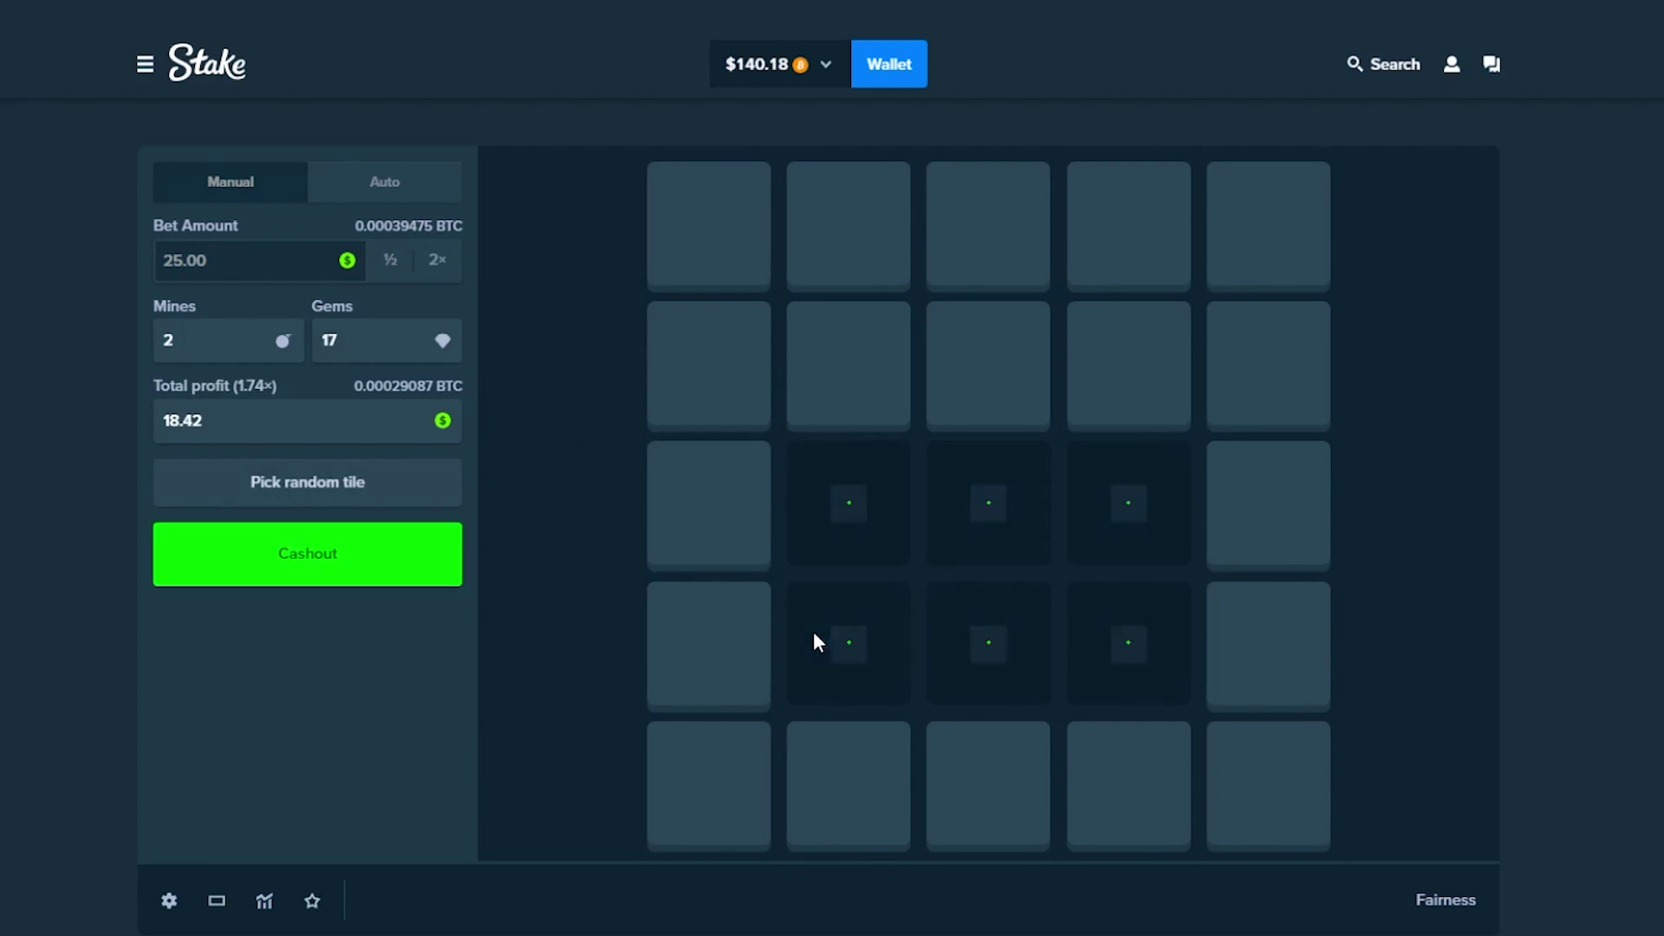
drag(260, 421, 103, 426)
click(847, 371)
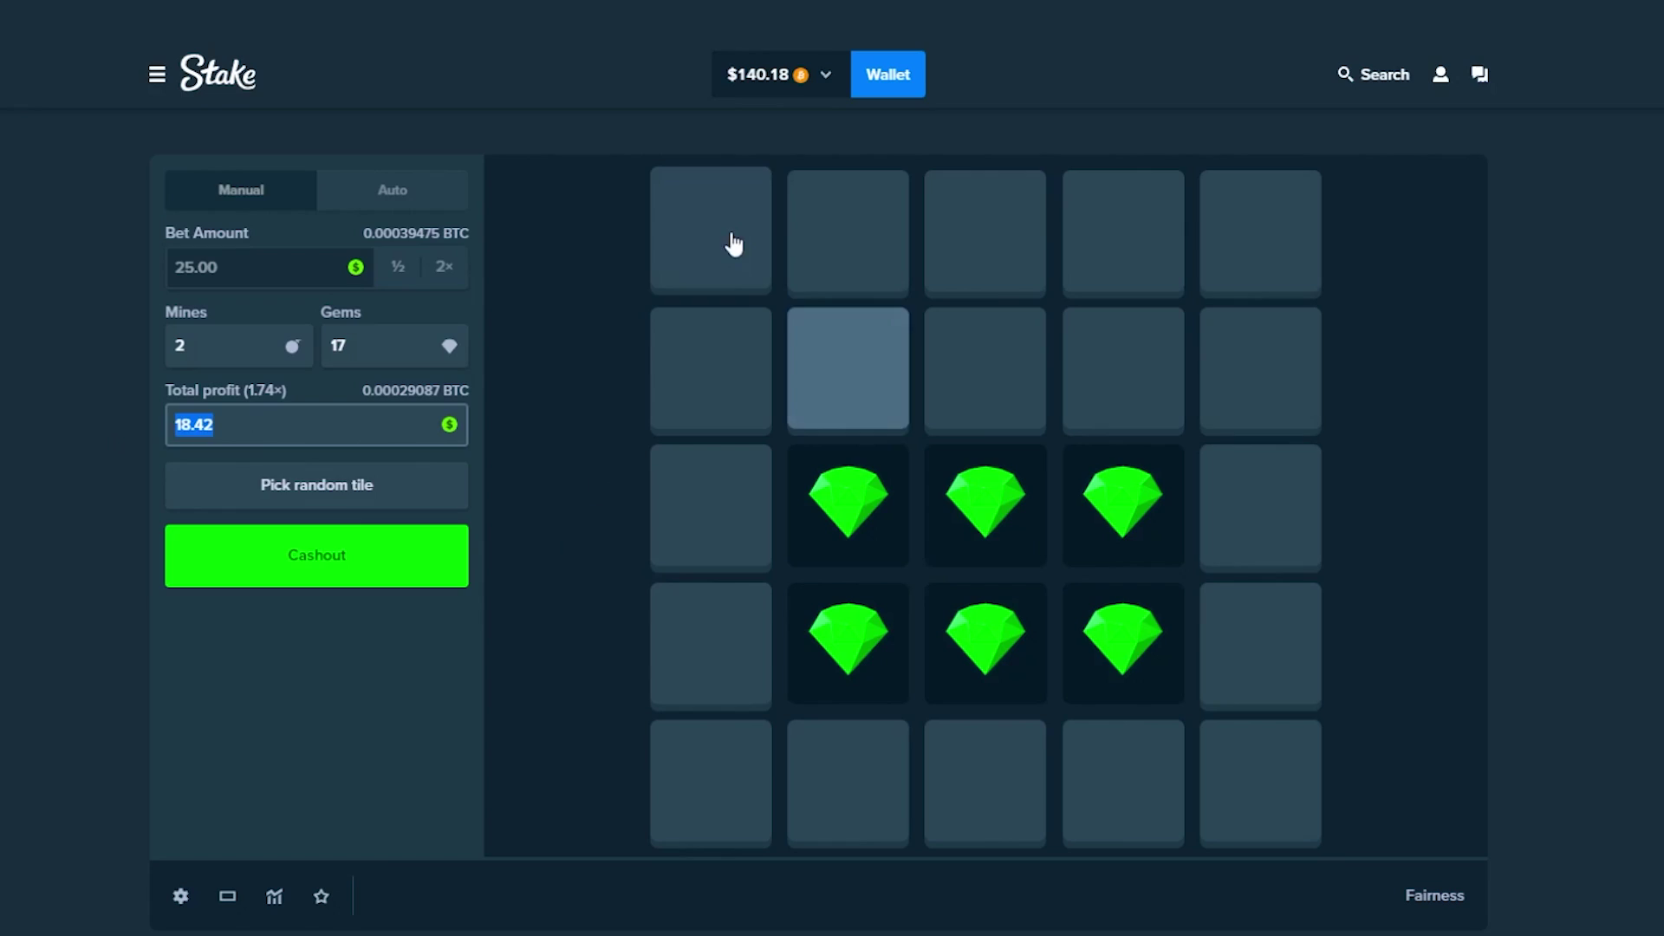
click(847, 234)
click(710, 235)
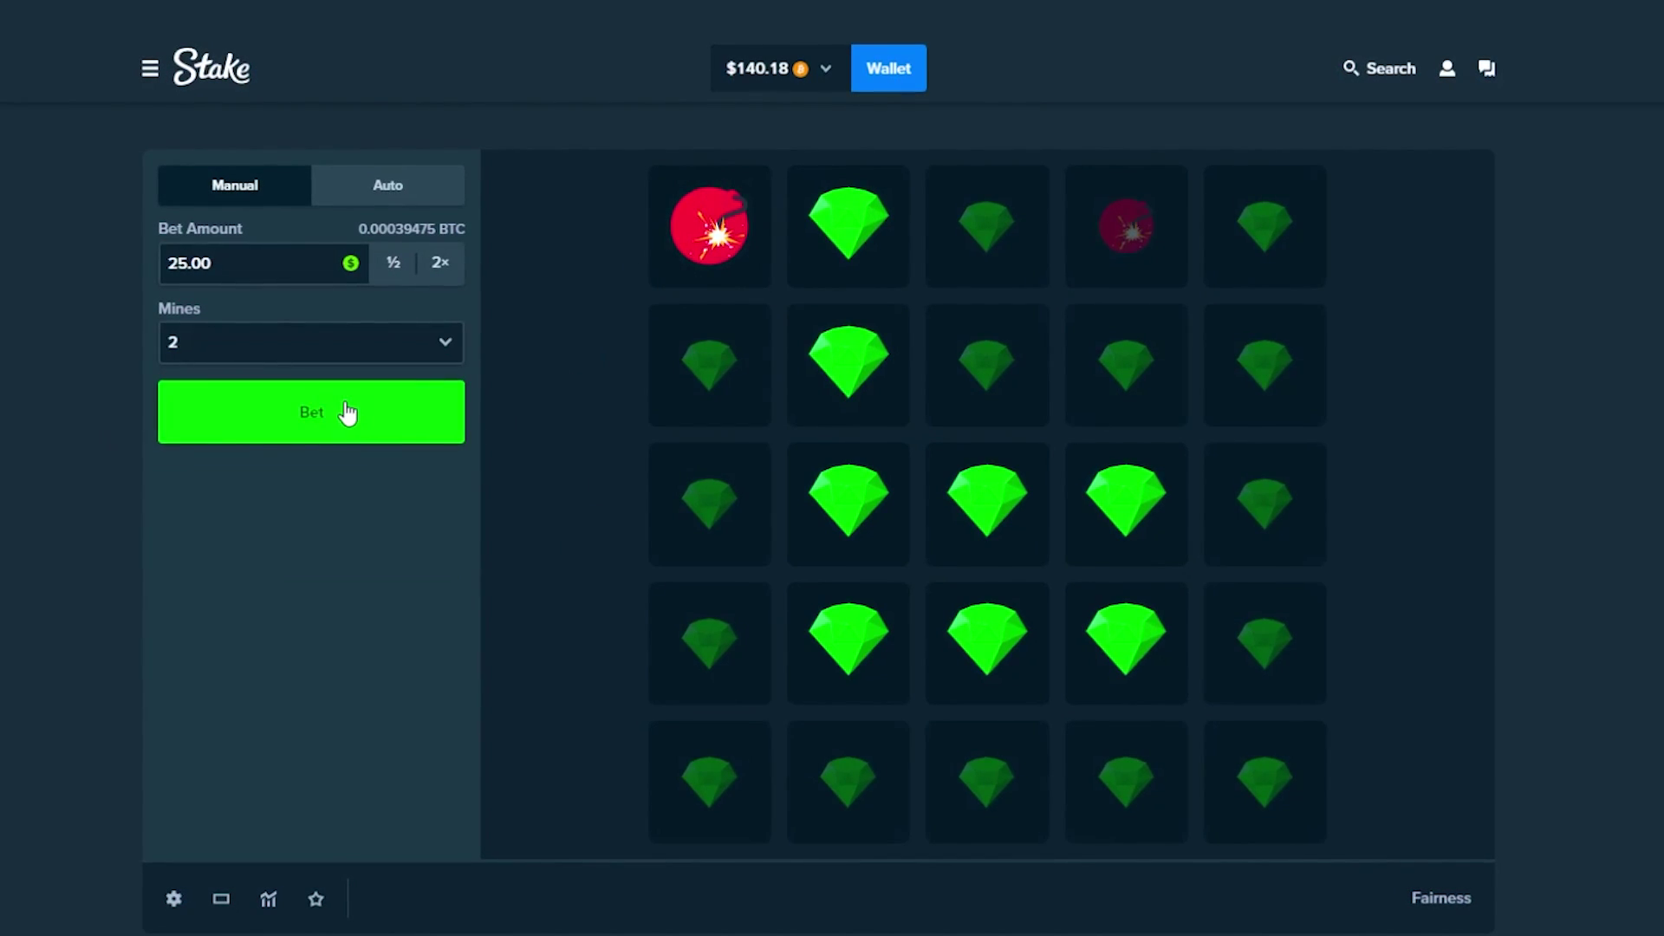
click(312, 411)
Reveal six bottom-right tiles and two centre tiles, then cash out $54.60 at 2.18×
click(1251, 647)
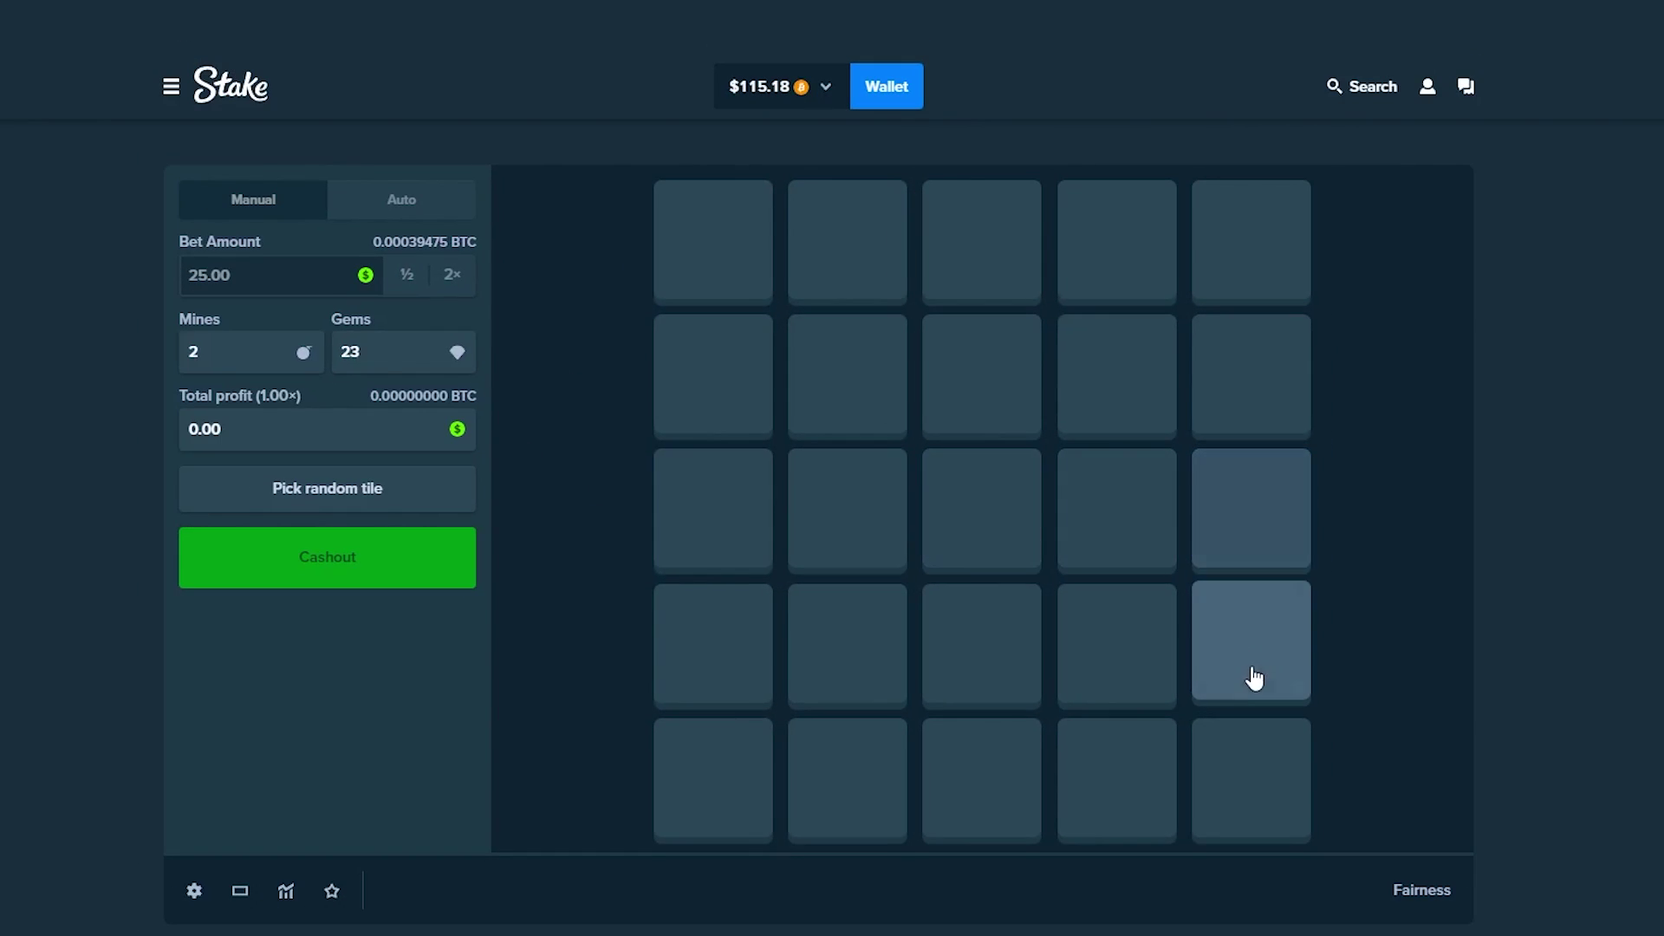
click(1115, 646)
click(980, 646)
click(1250, 780)
click(1115, 780)
click(980, 779)
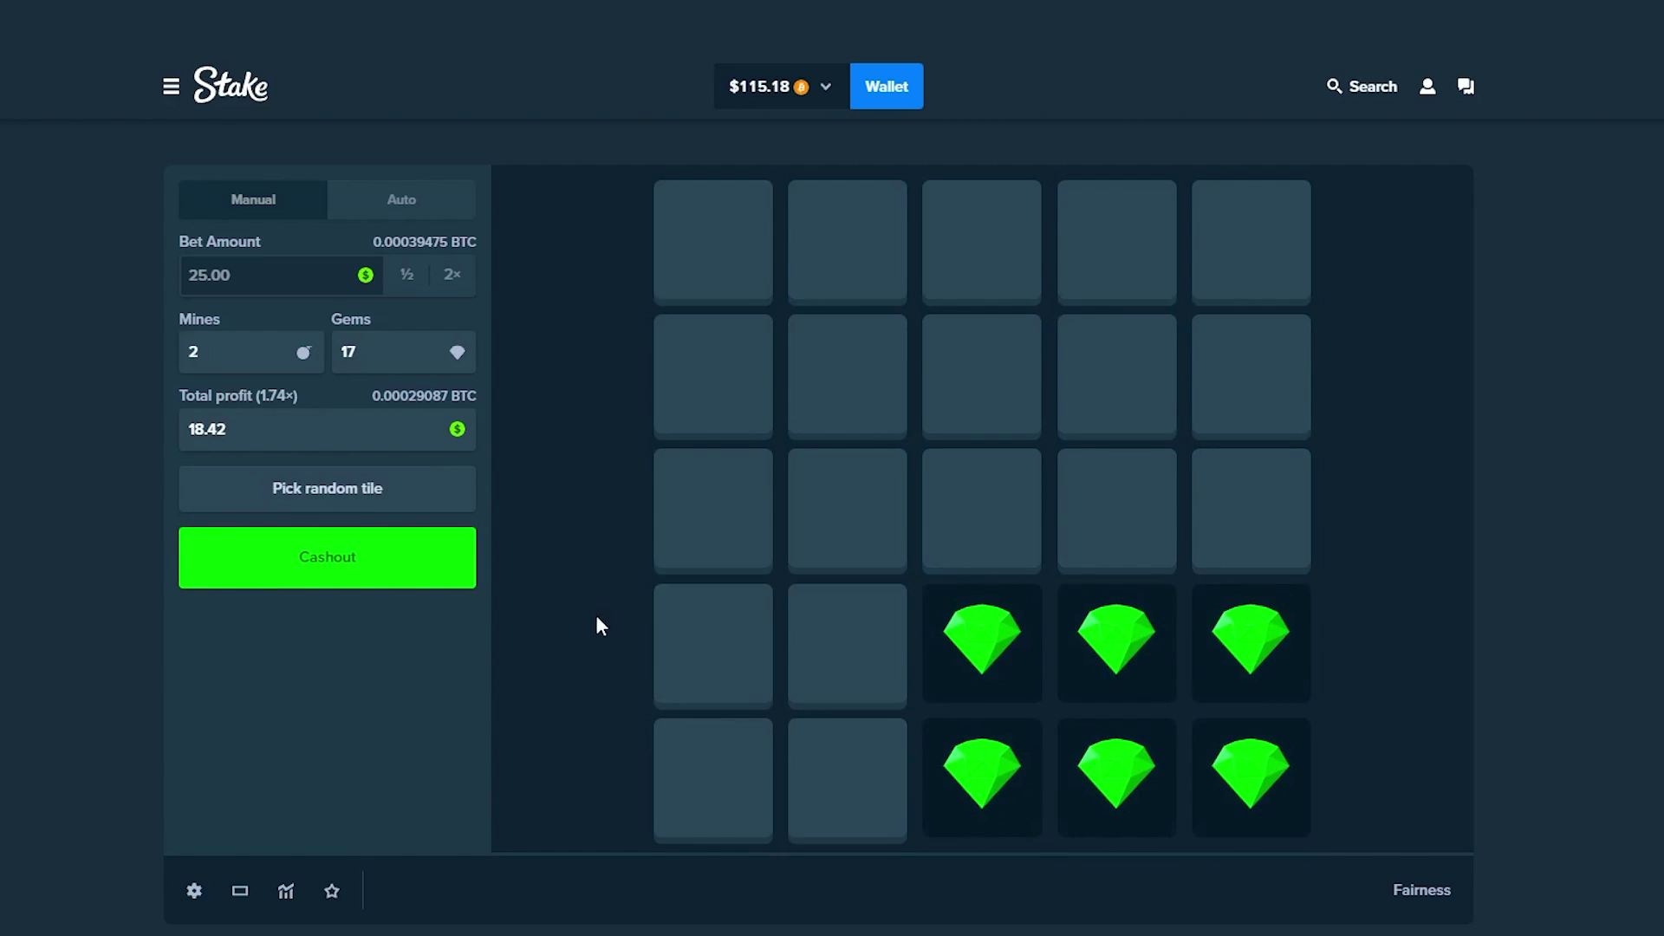
click(981, 510)
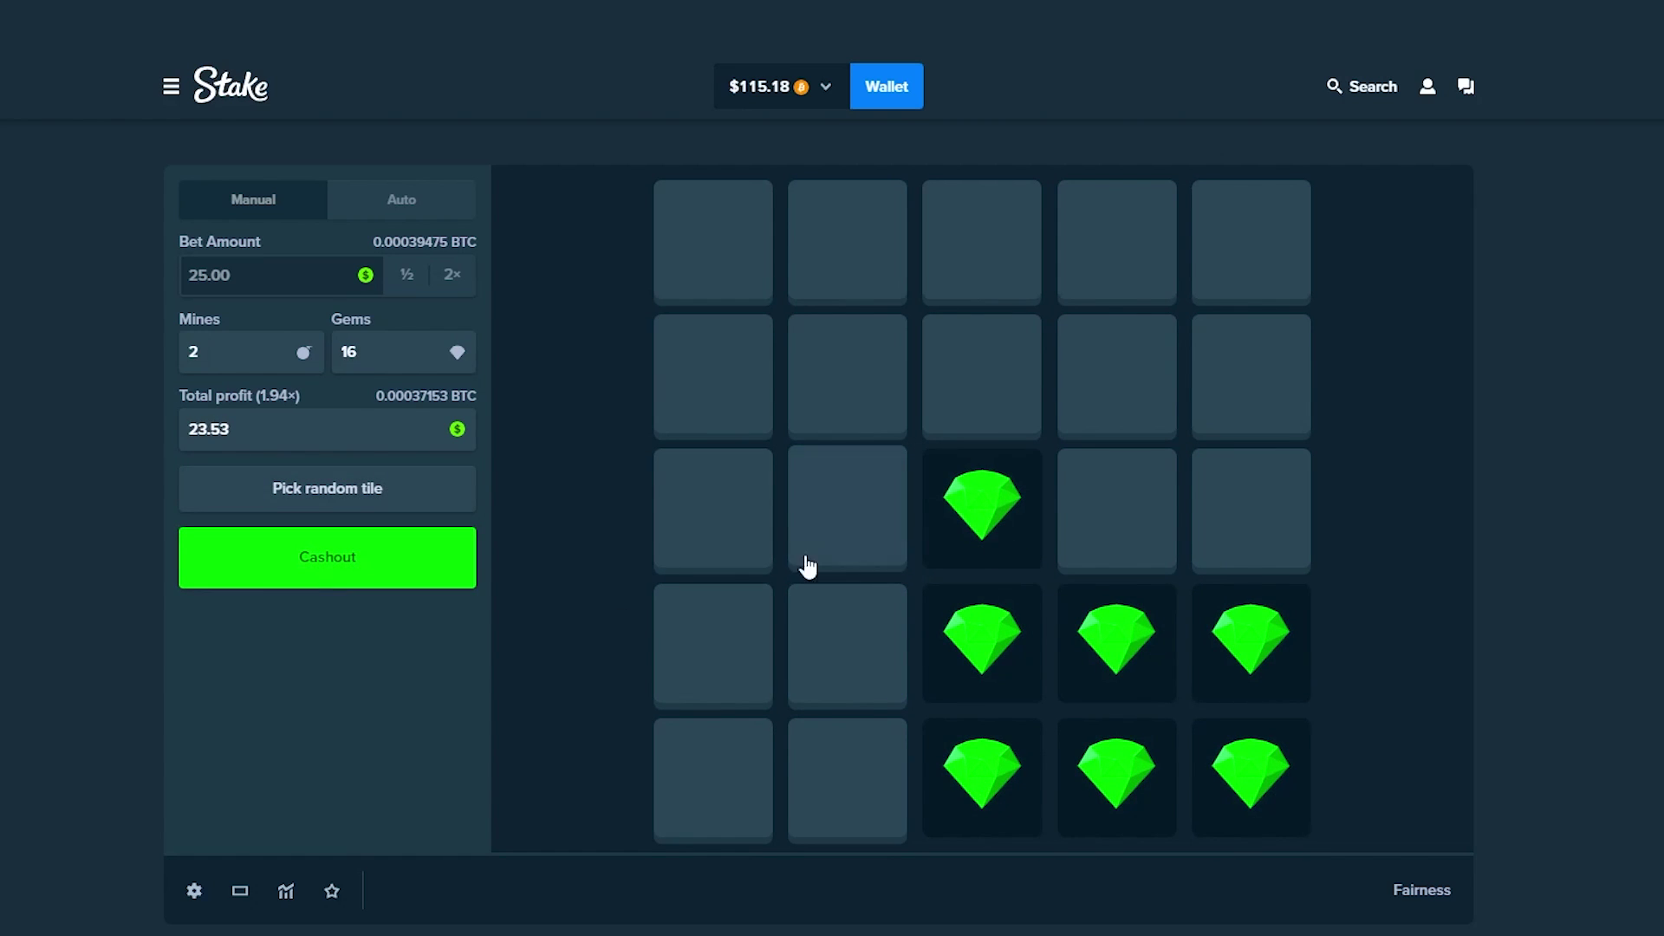
click(1116, 510)
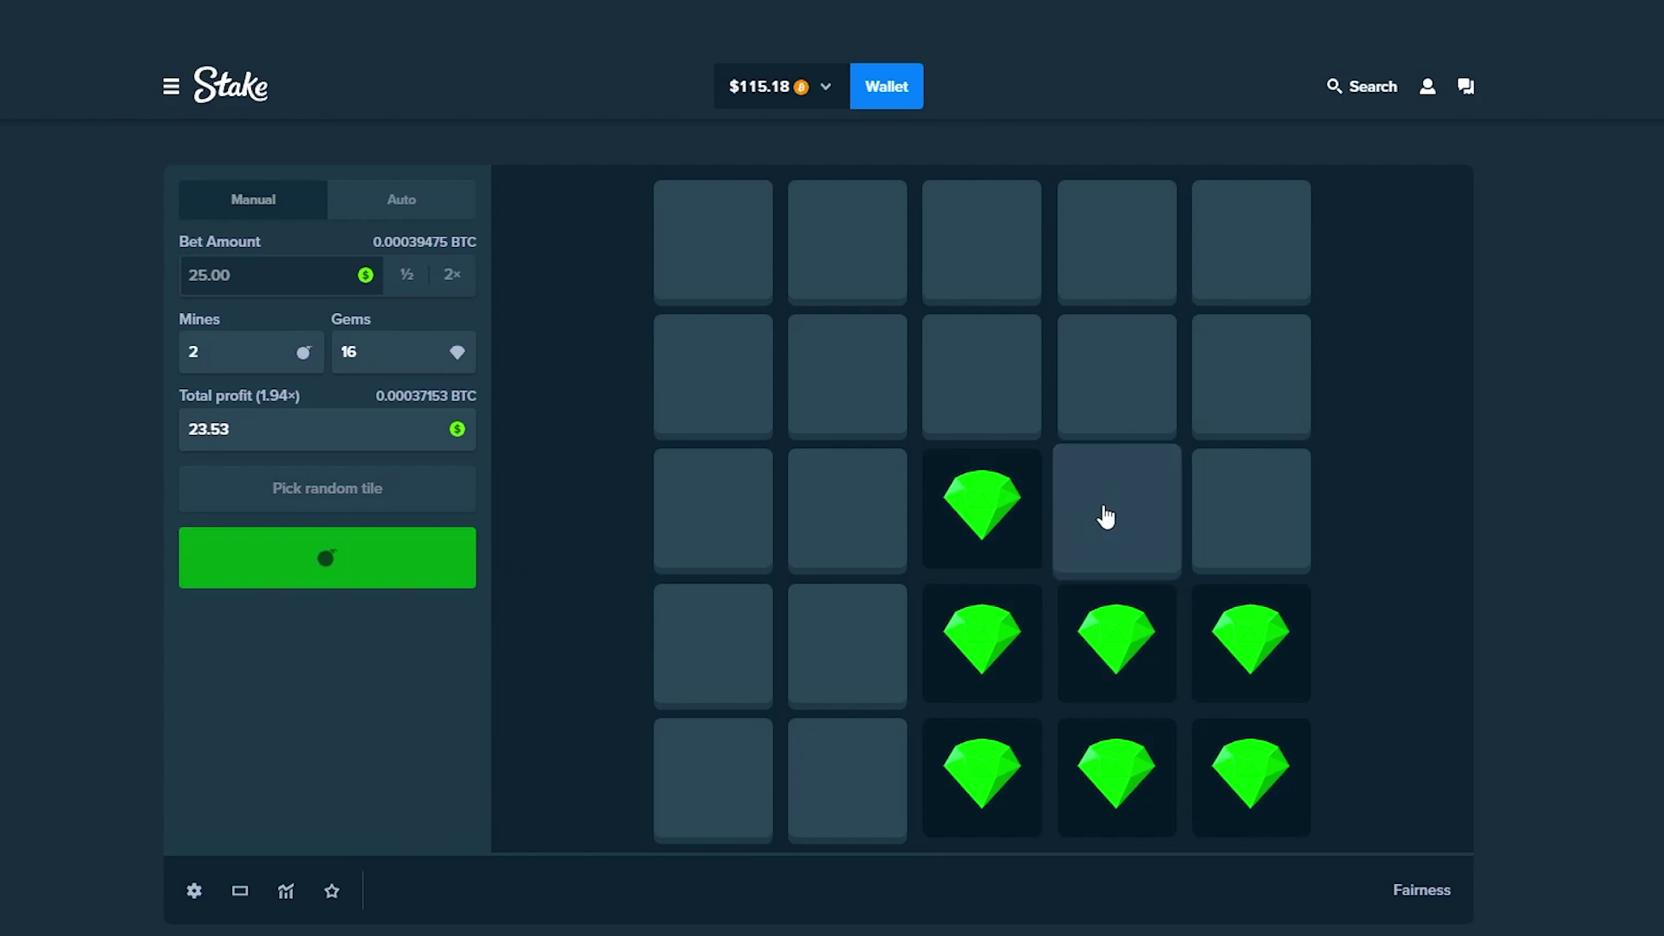
click(400, 546)
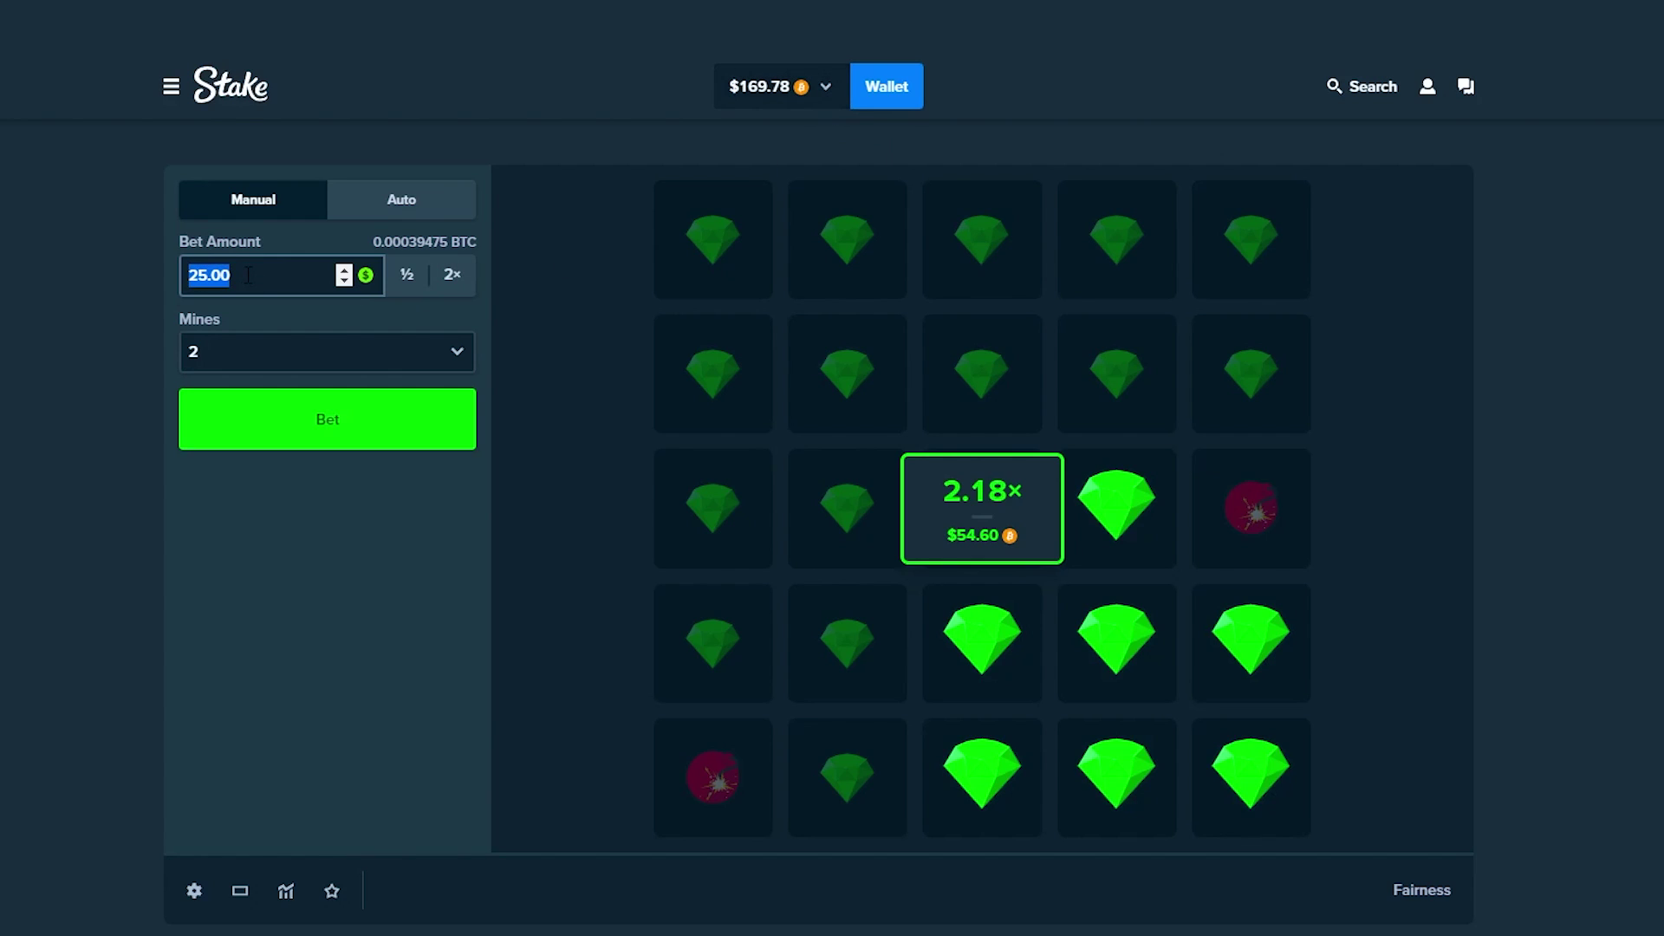
Bet $15 and reveal top-row tiles until a mine is hit
click(290, 413)
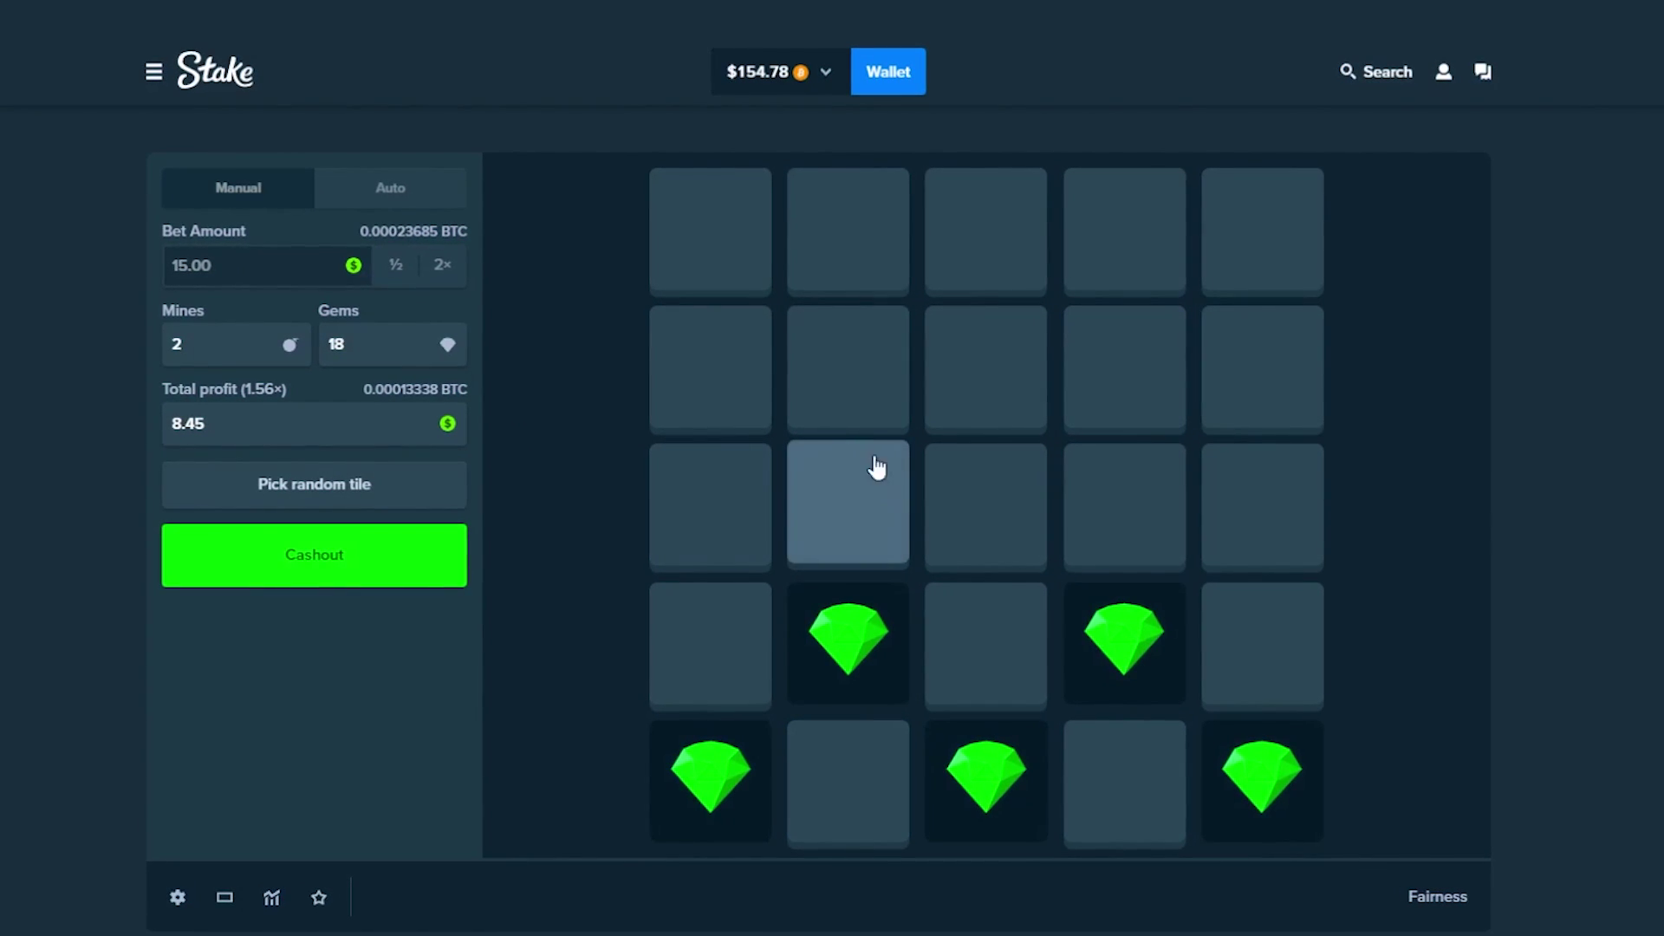
click(847, 365)
click(987, 227)
click(1265, 228)
click(709, 227)
click(1126, 364)
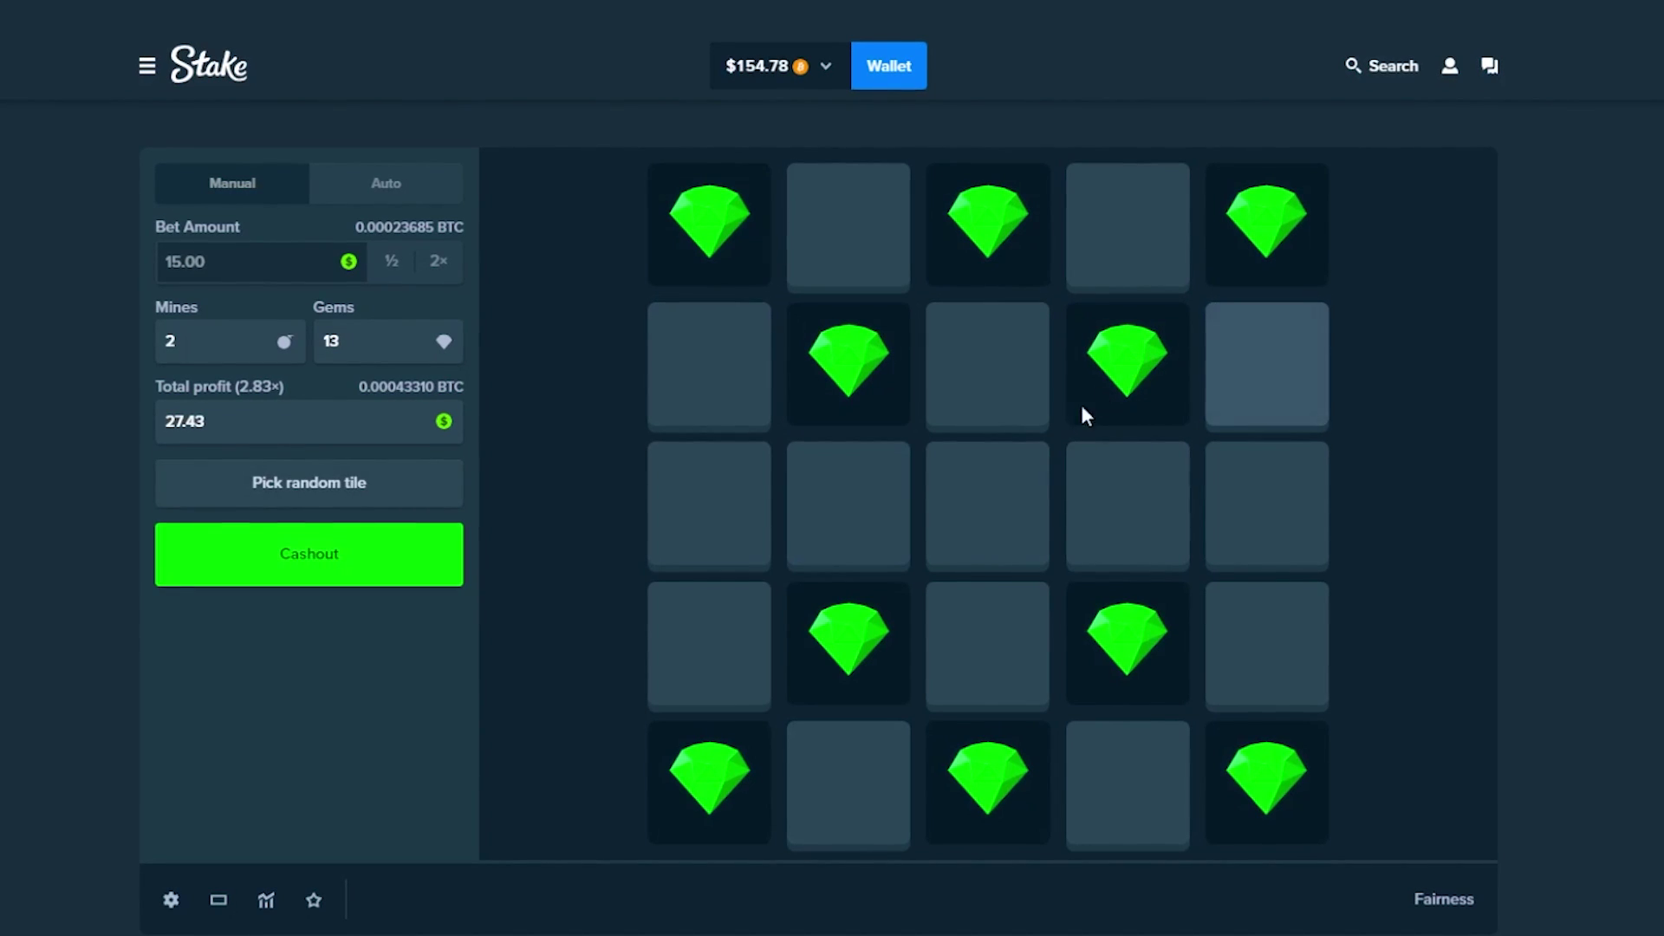
click(709, 365)
click(988, 364)
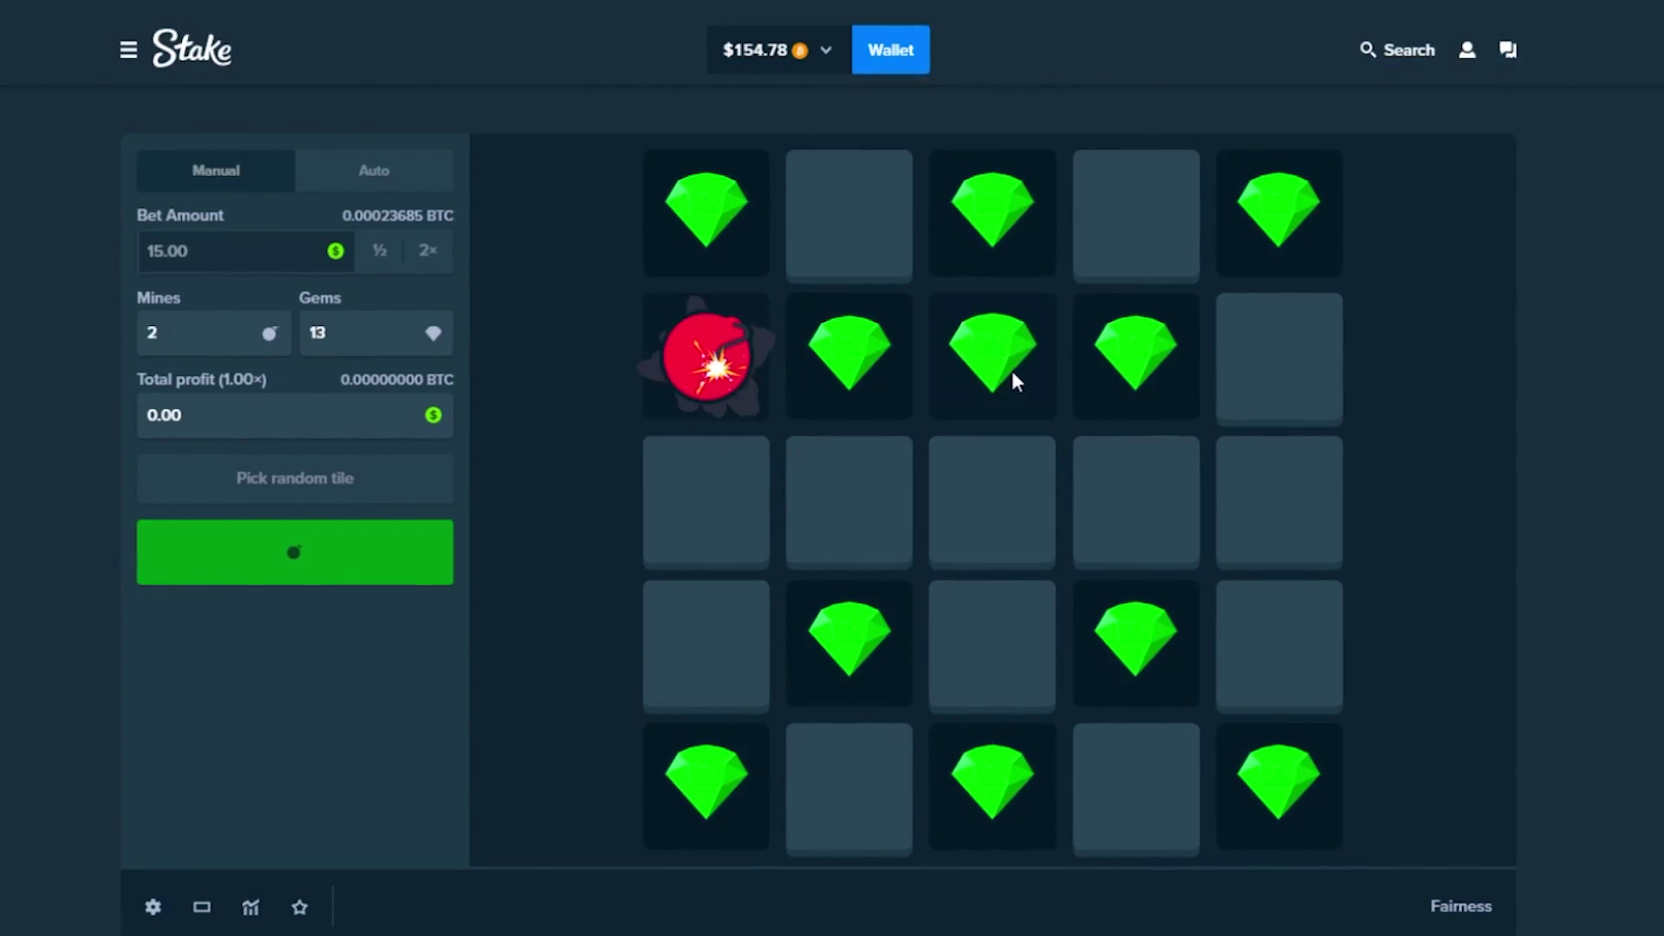
Play a second $15 round that hits a mine on its fifth tile, then start a third
click(292, 403)
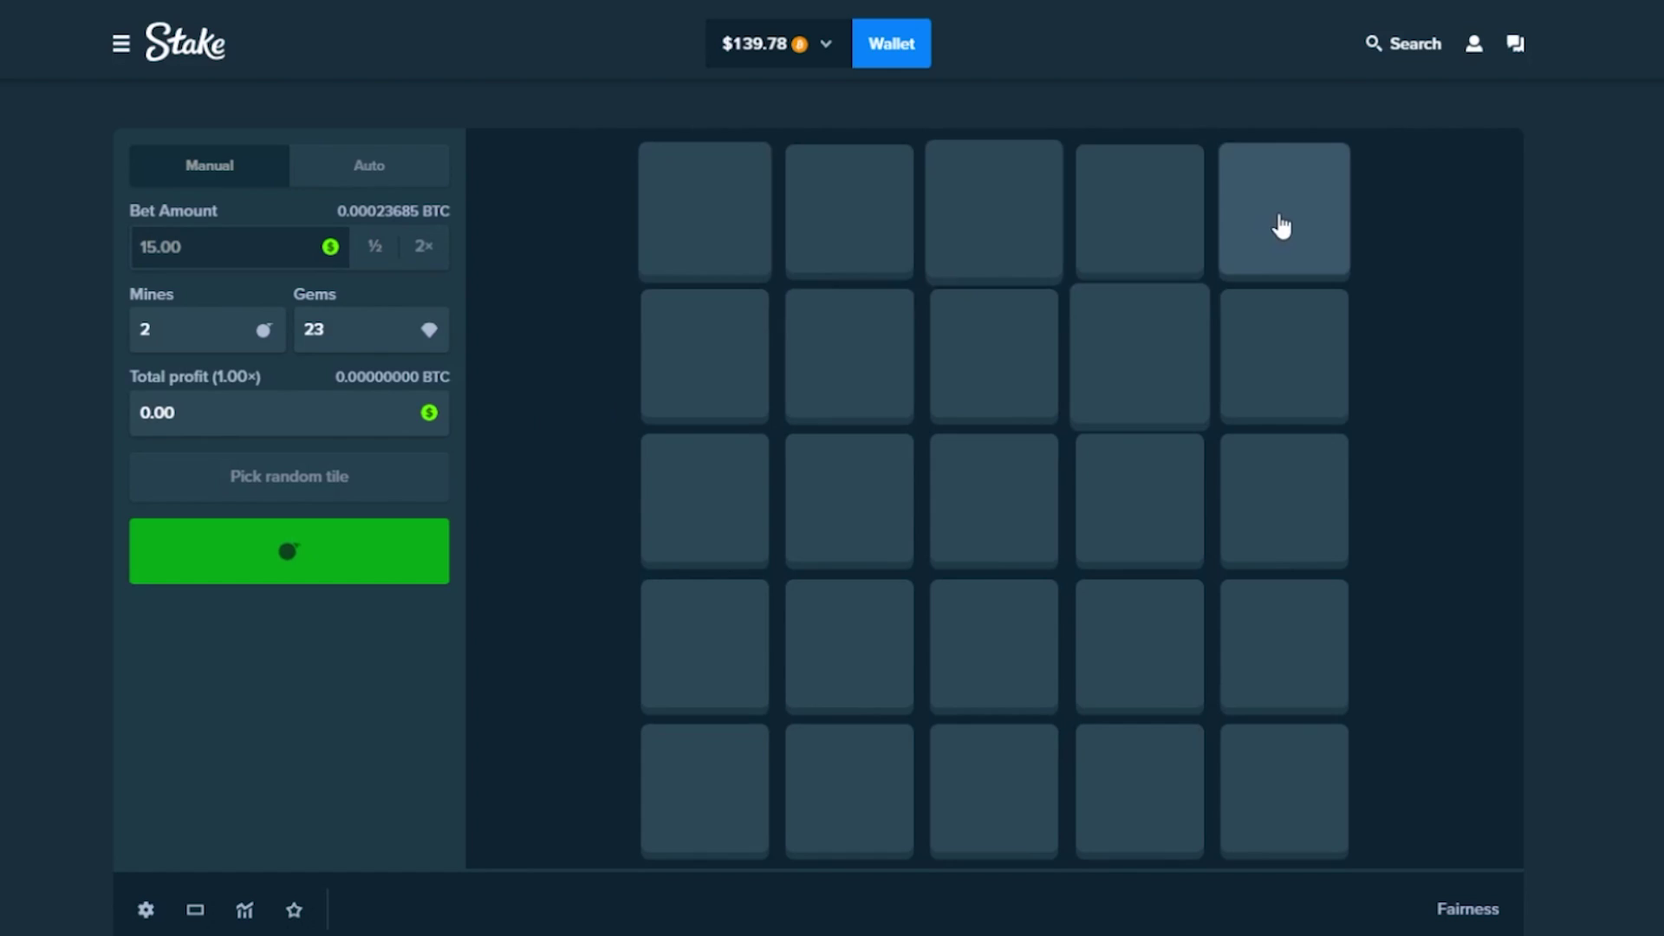
click(1282, 228)
click(1125, 358)
click(994, 211)
click(707, 211)
click(847, 358)
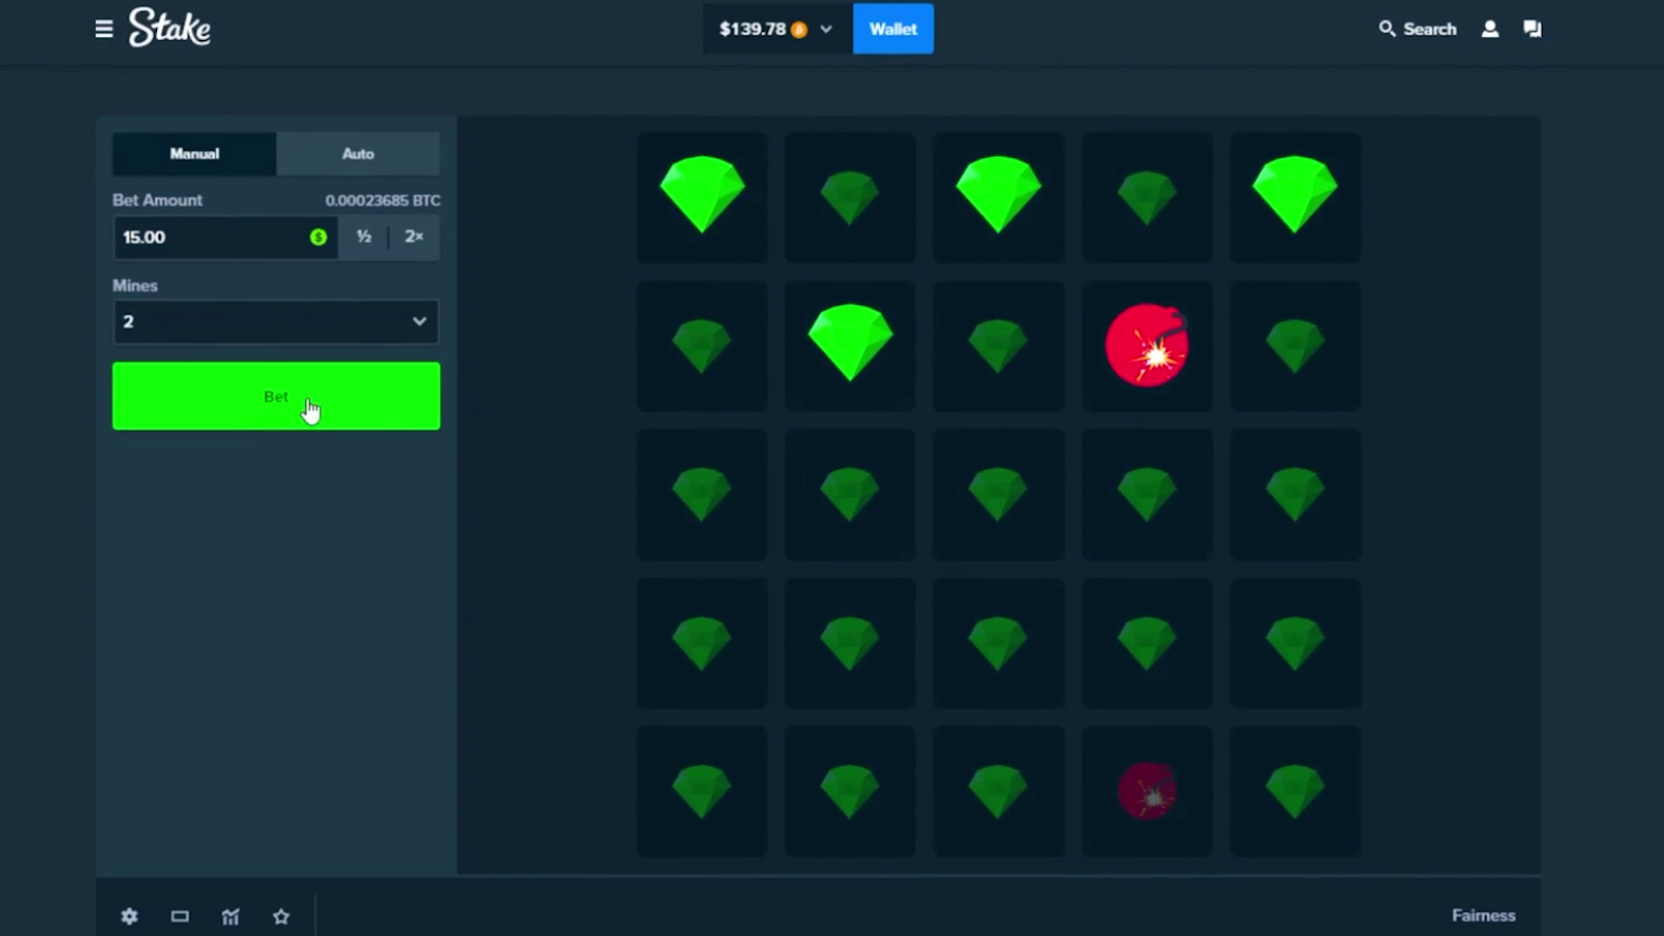
click(310, 409)
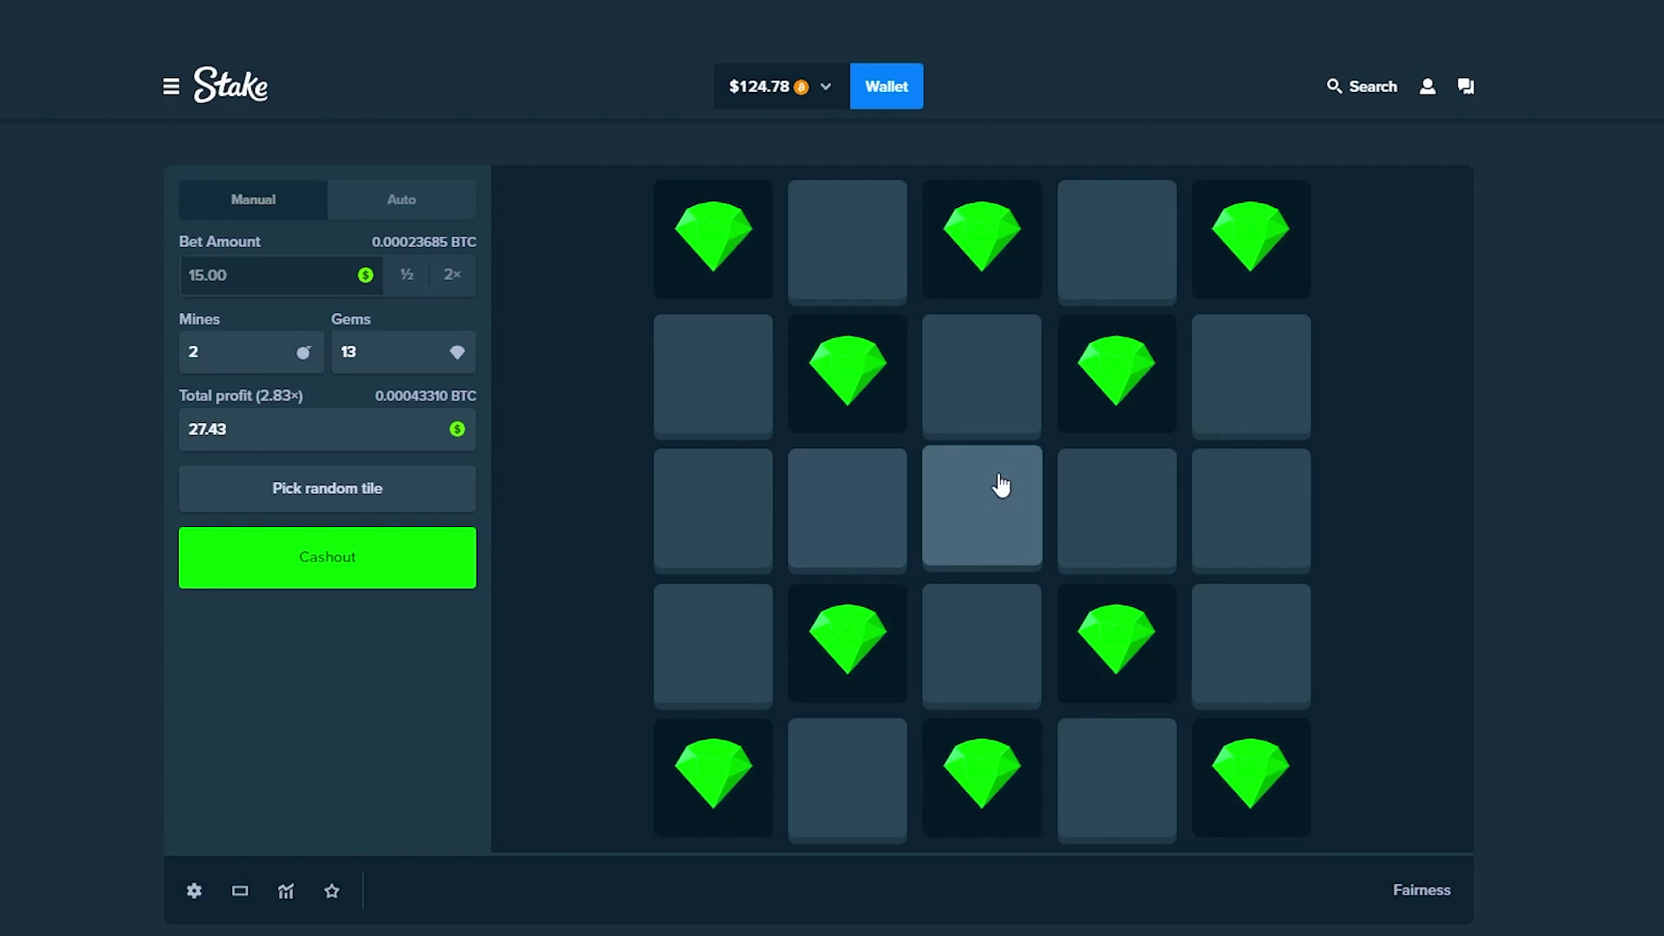
Reveal two top-row tiles and the middle second-row tile, then cash out $67.50 at 4.50×
click(851, 192)
click(1103, 244)
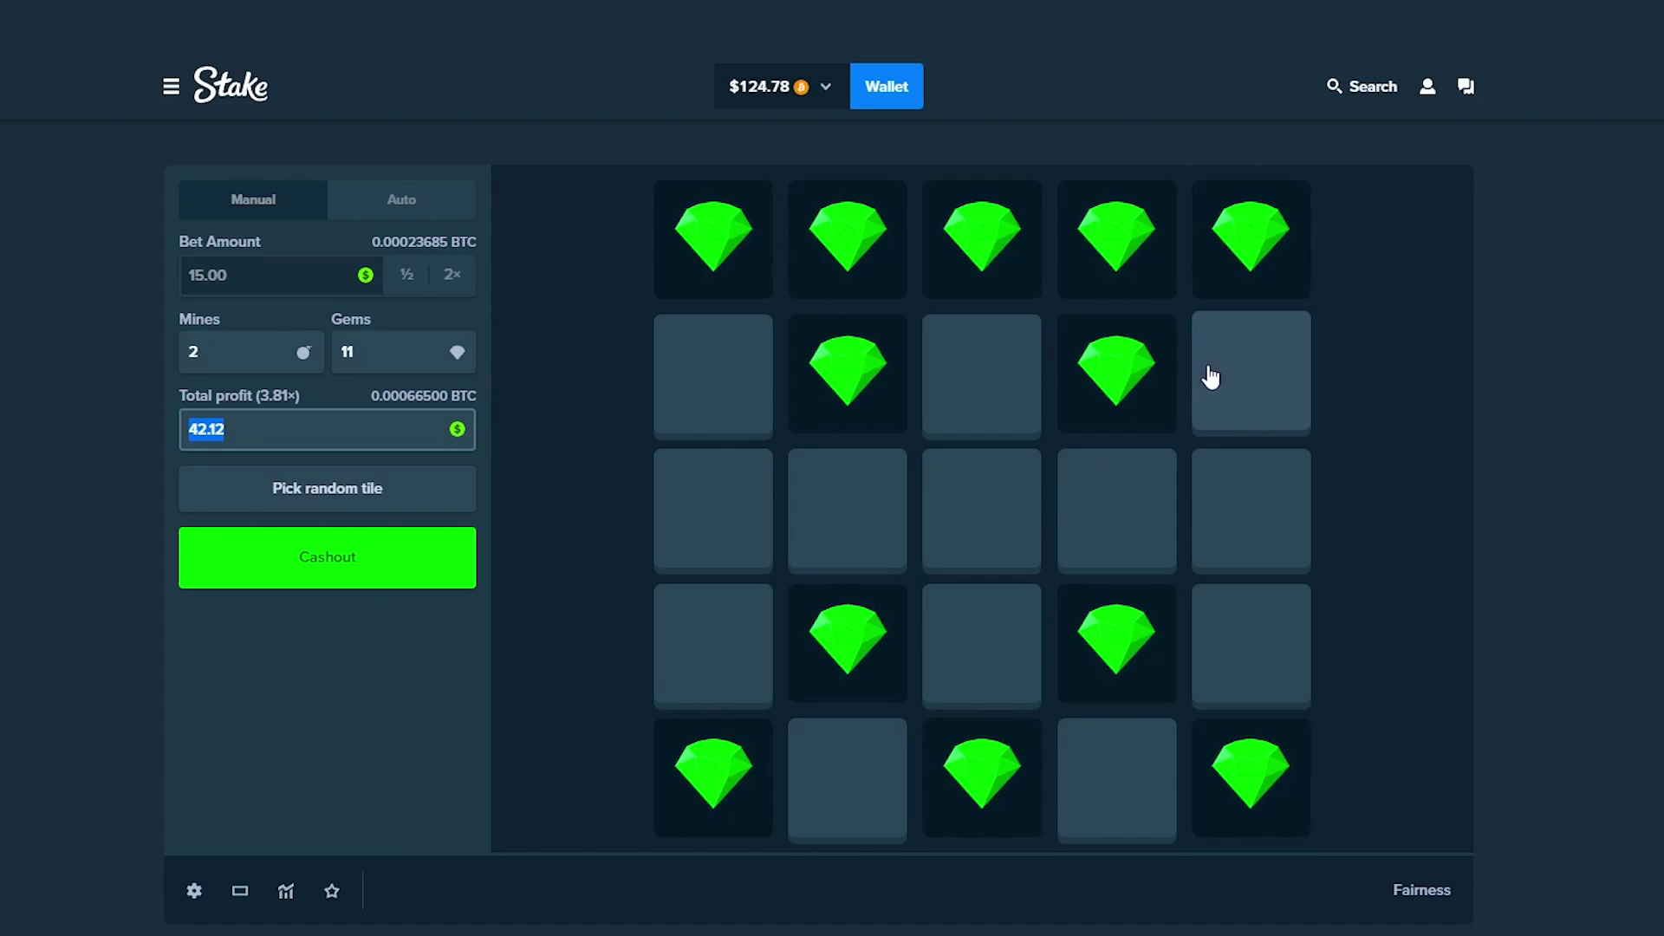
click(1008, 388)
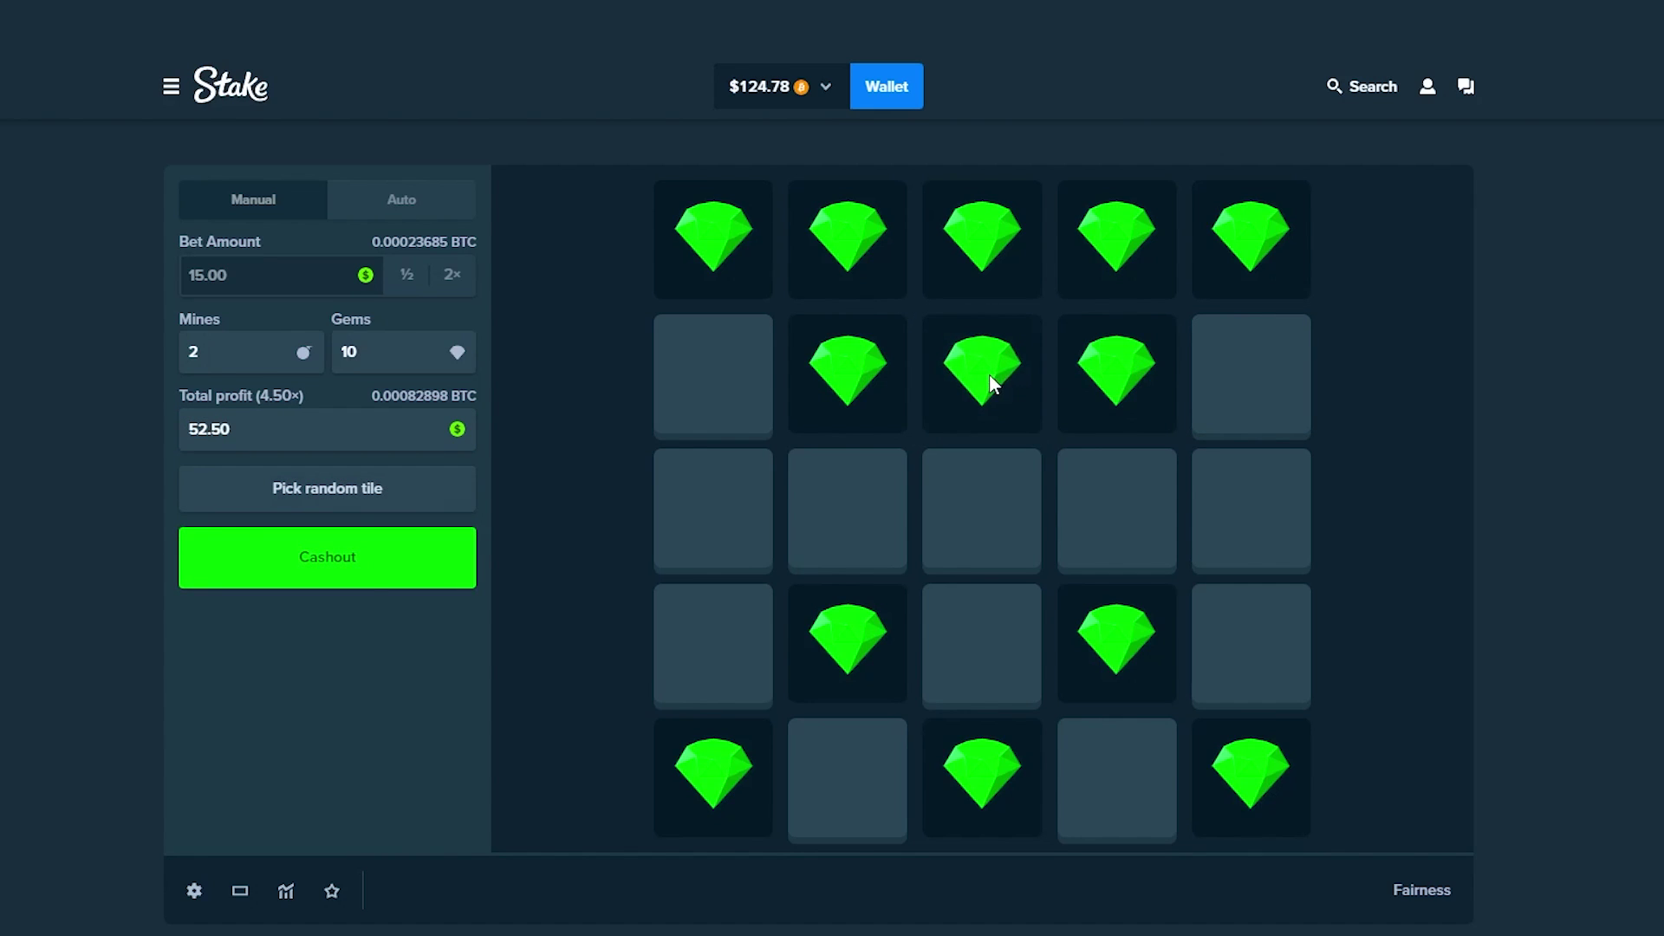
click(356, 576)
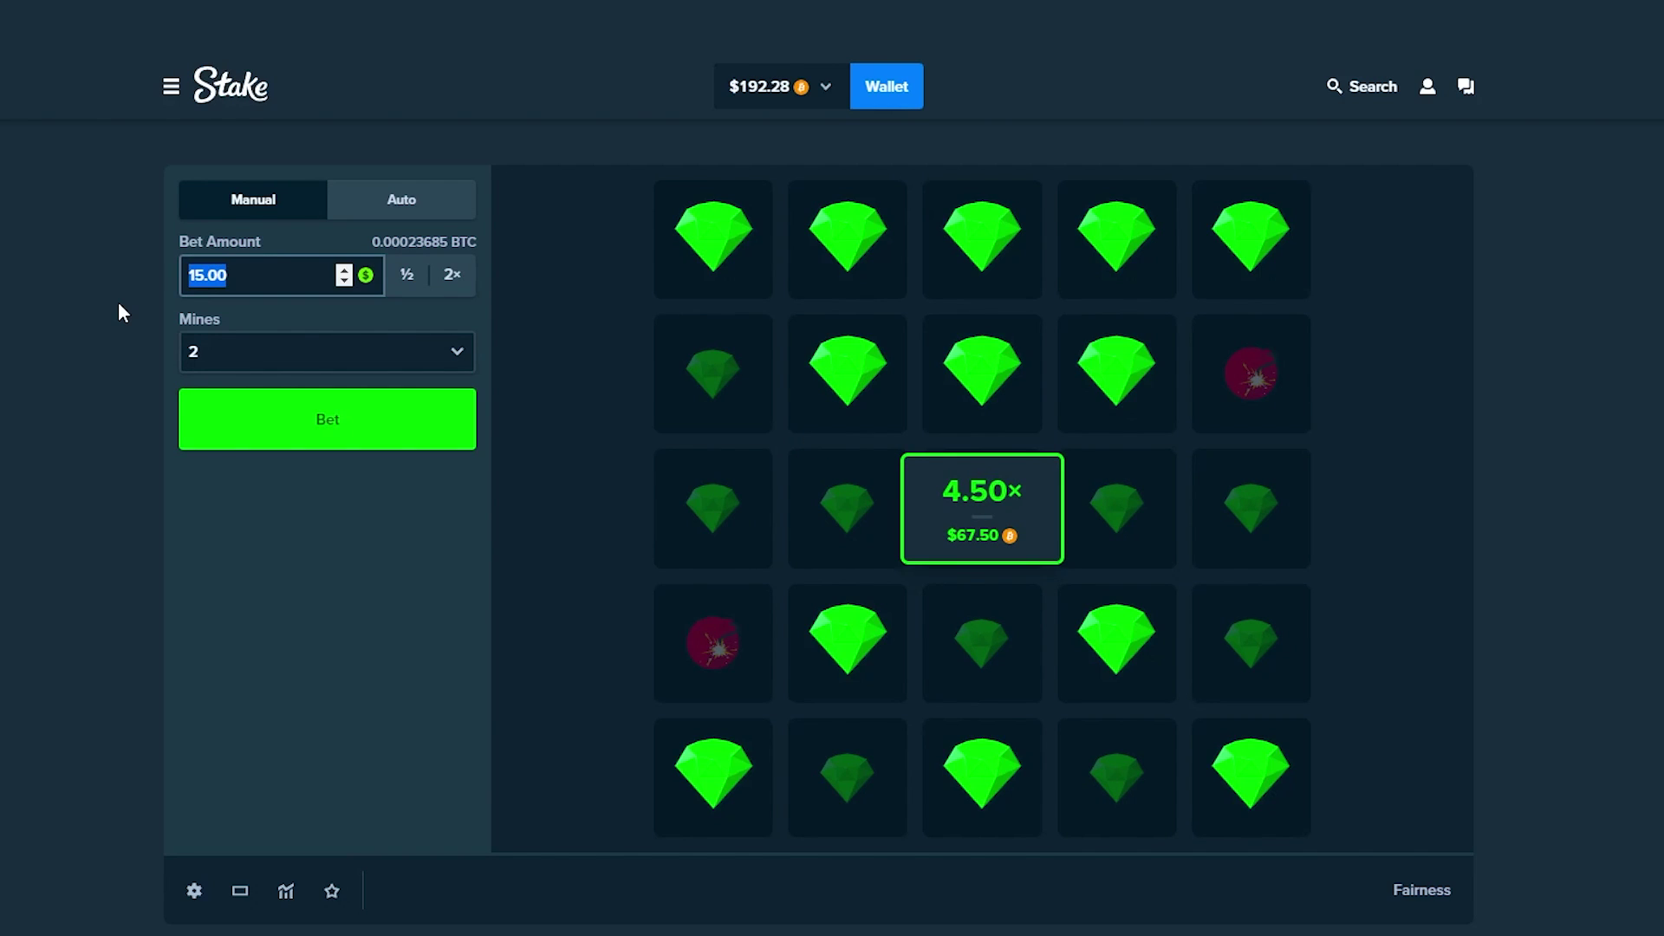
text(22.)
text(28)
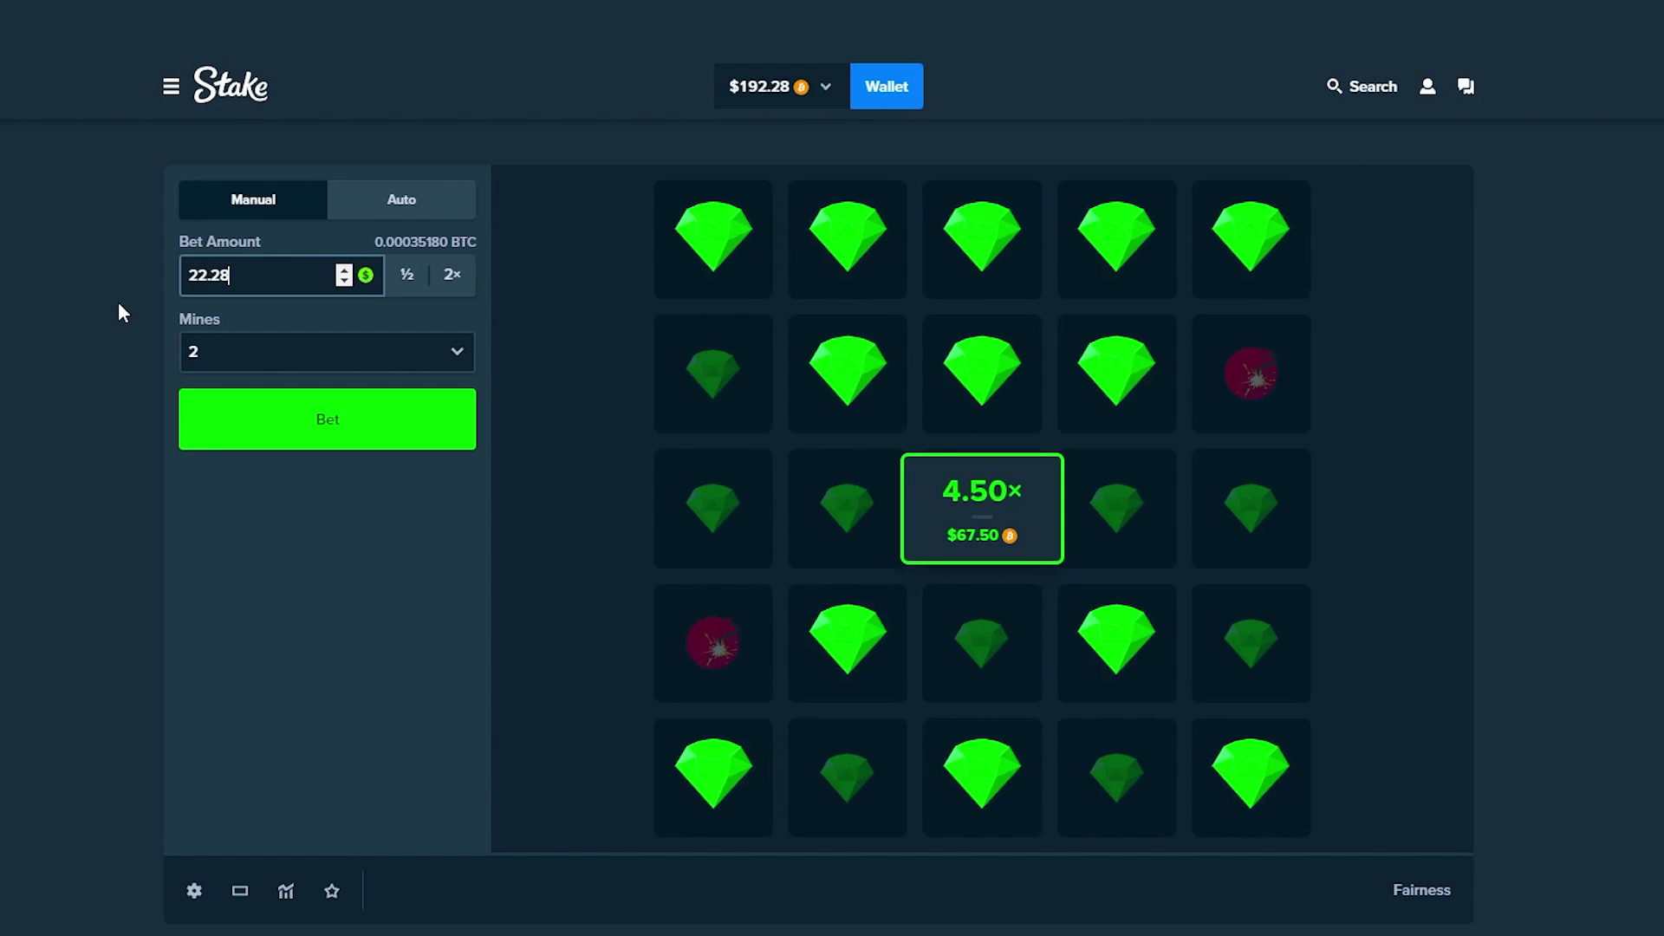
Start a $22.28 one-mine round and reveal four bottom-right tiles
click(325, 351)
click(327, 419)
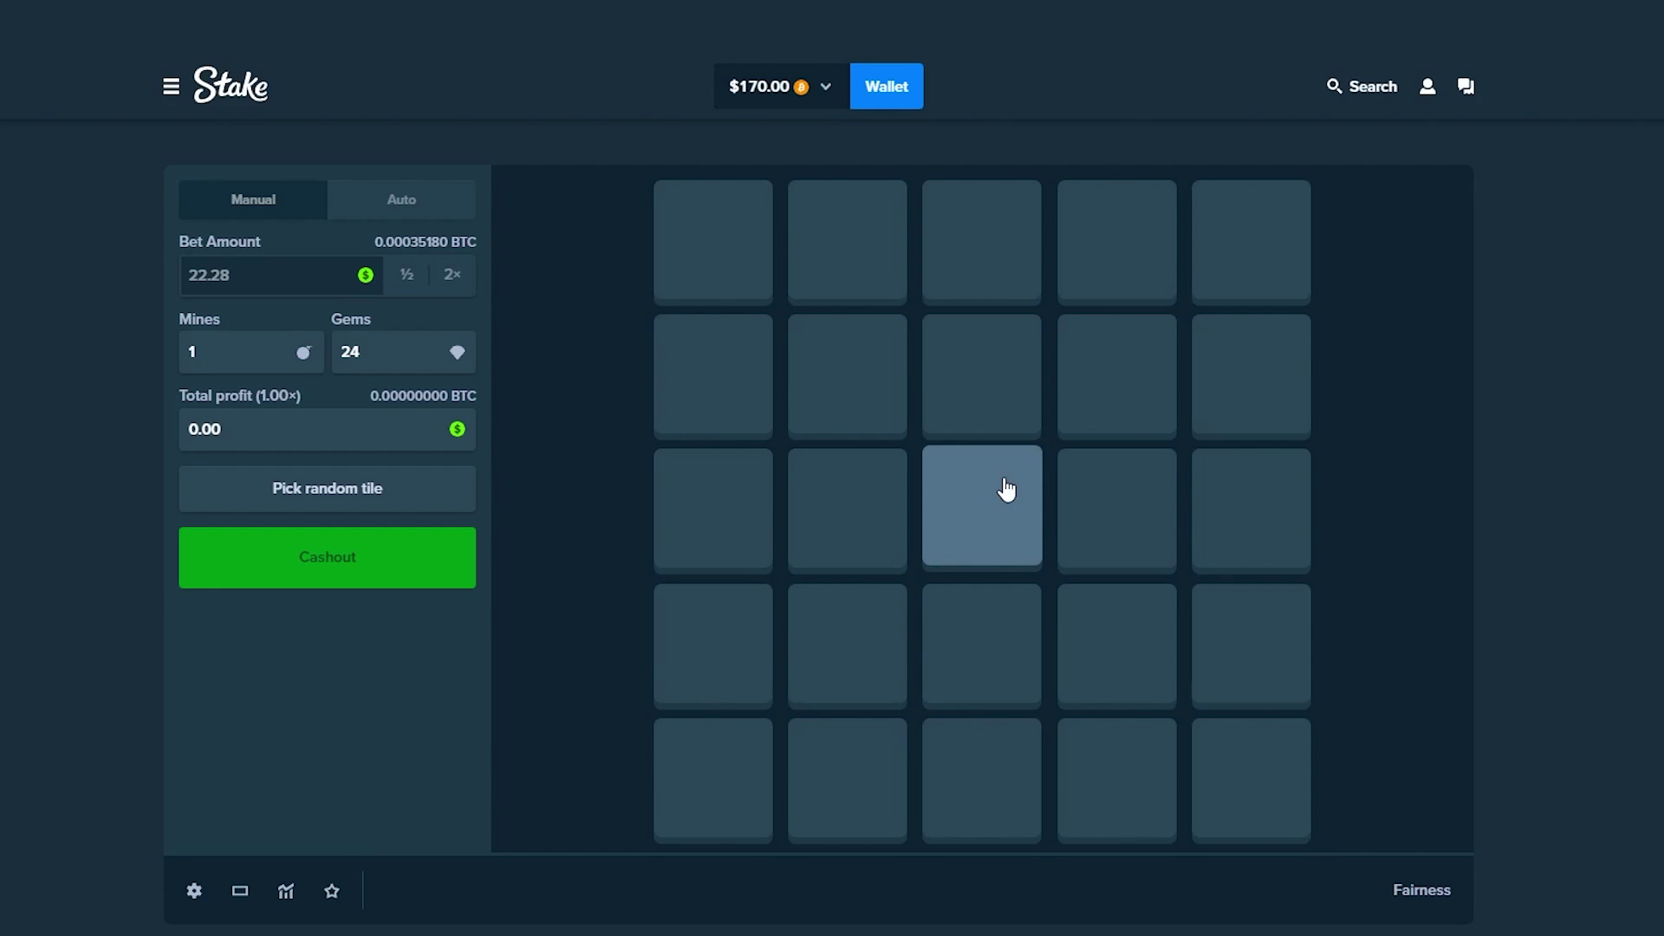
click(1234, 676)
click(1247, 777)
click(1117, 778)
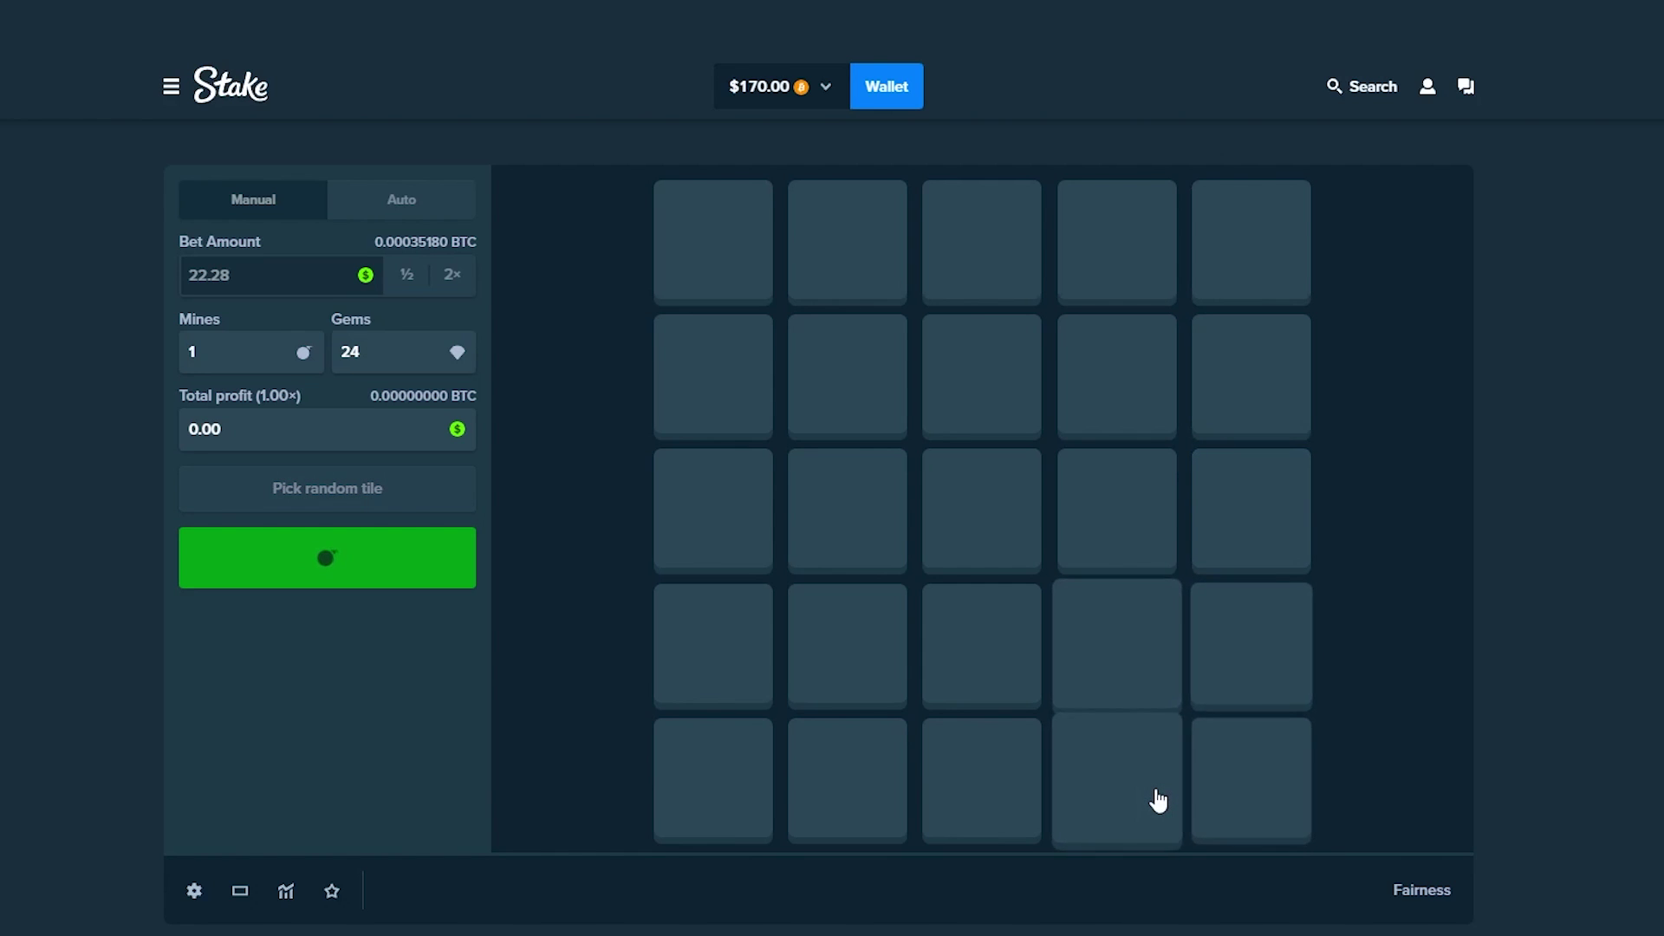
click(1117, 650)
Reveal four top-left tiles, then cash out $32.46 at 1.46×
click(713, 242)
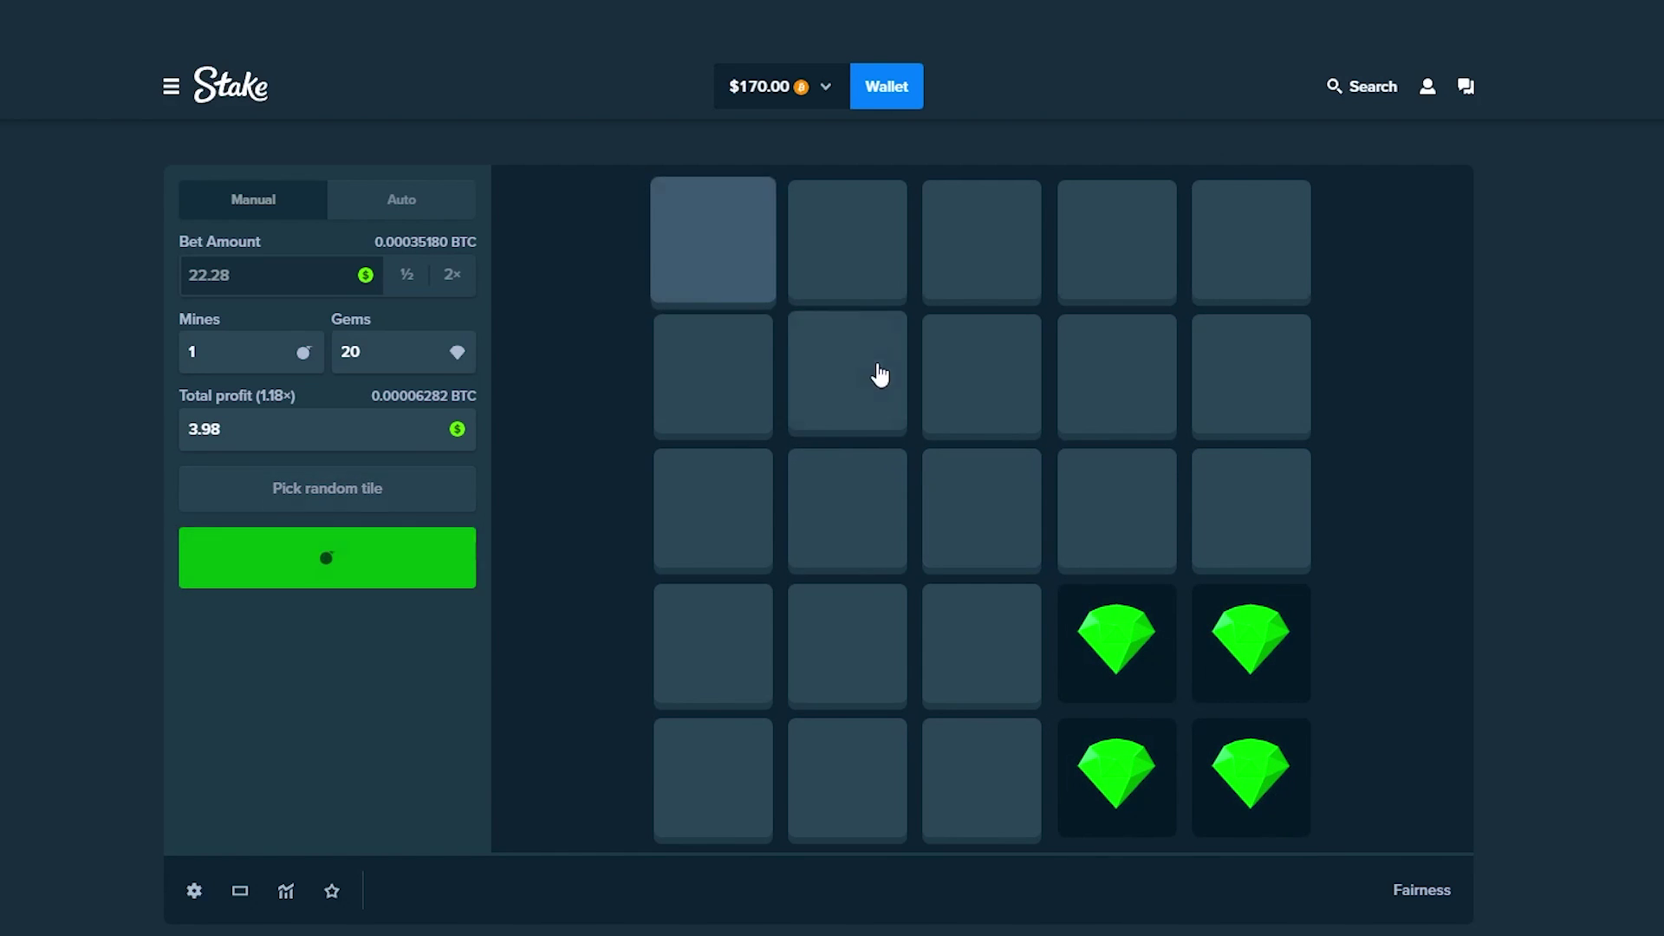
click(848, 375)
click(848, 242)
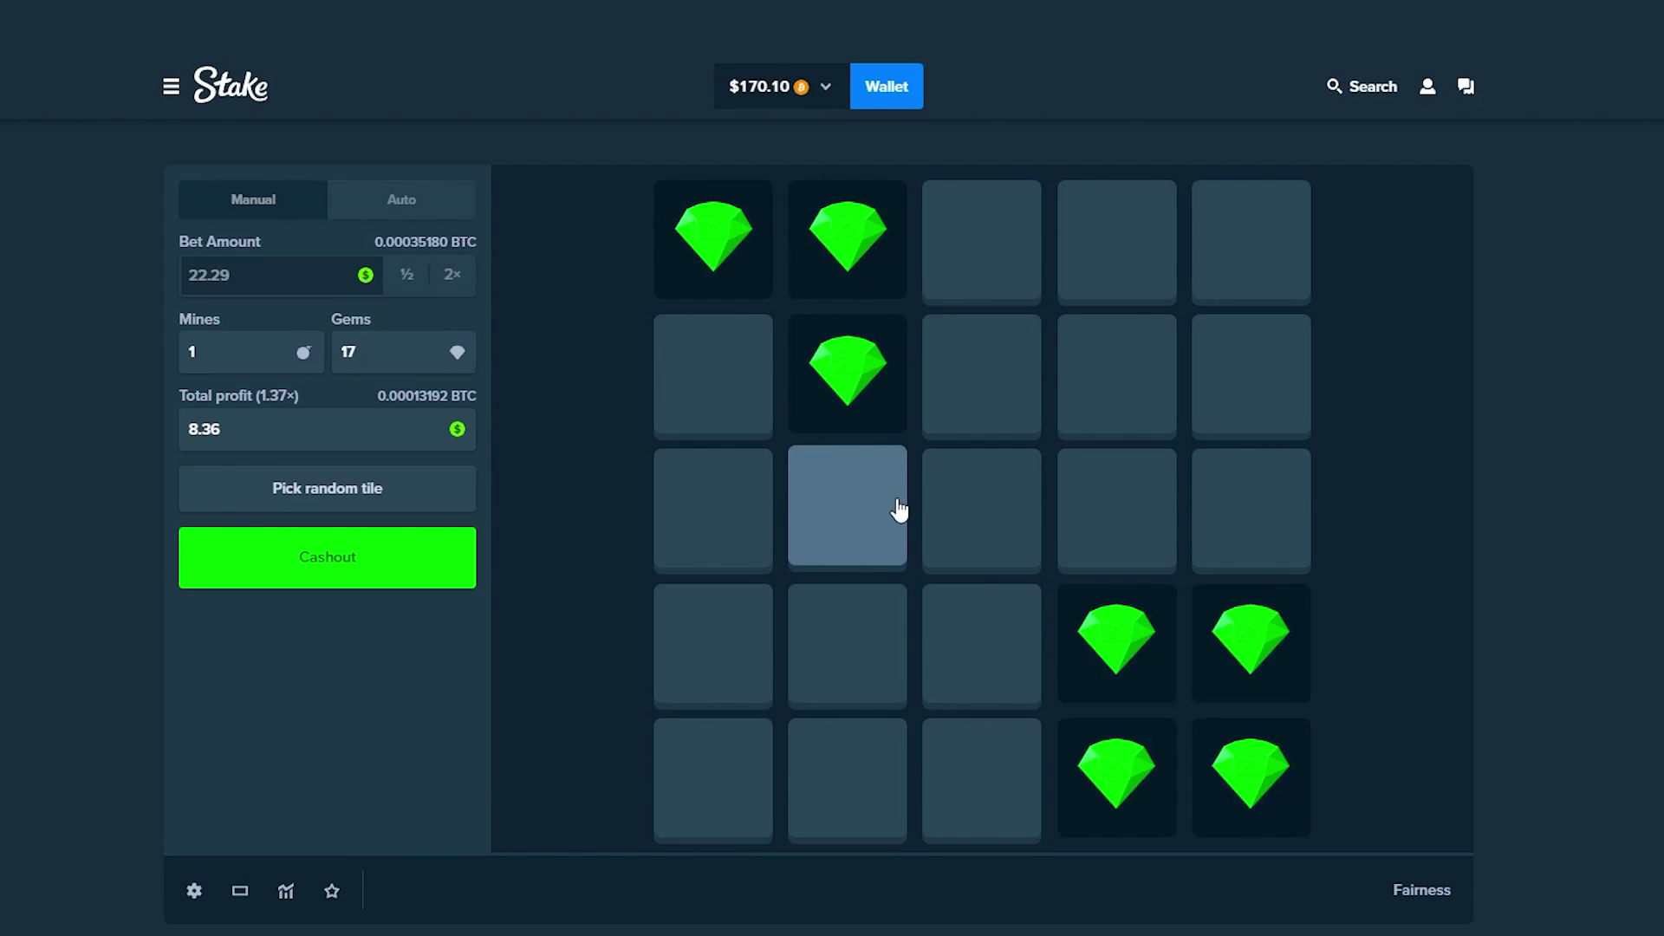
click(981, 242)
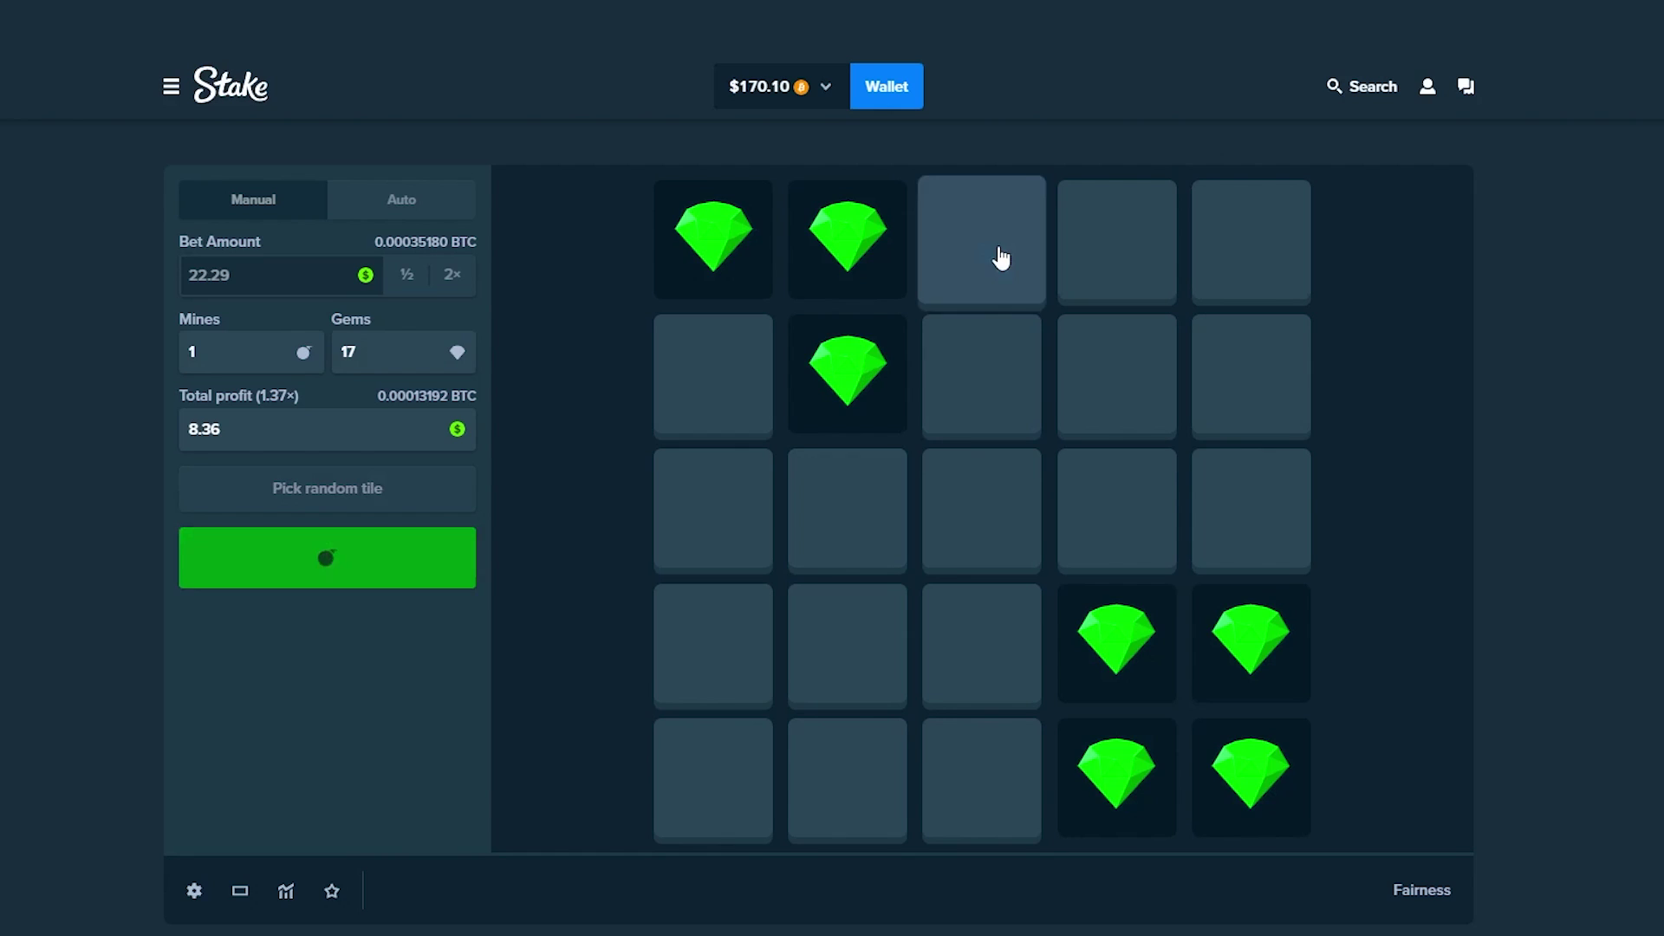
click(428, 563)
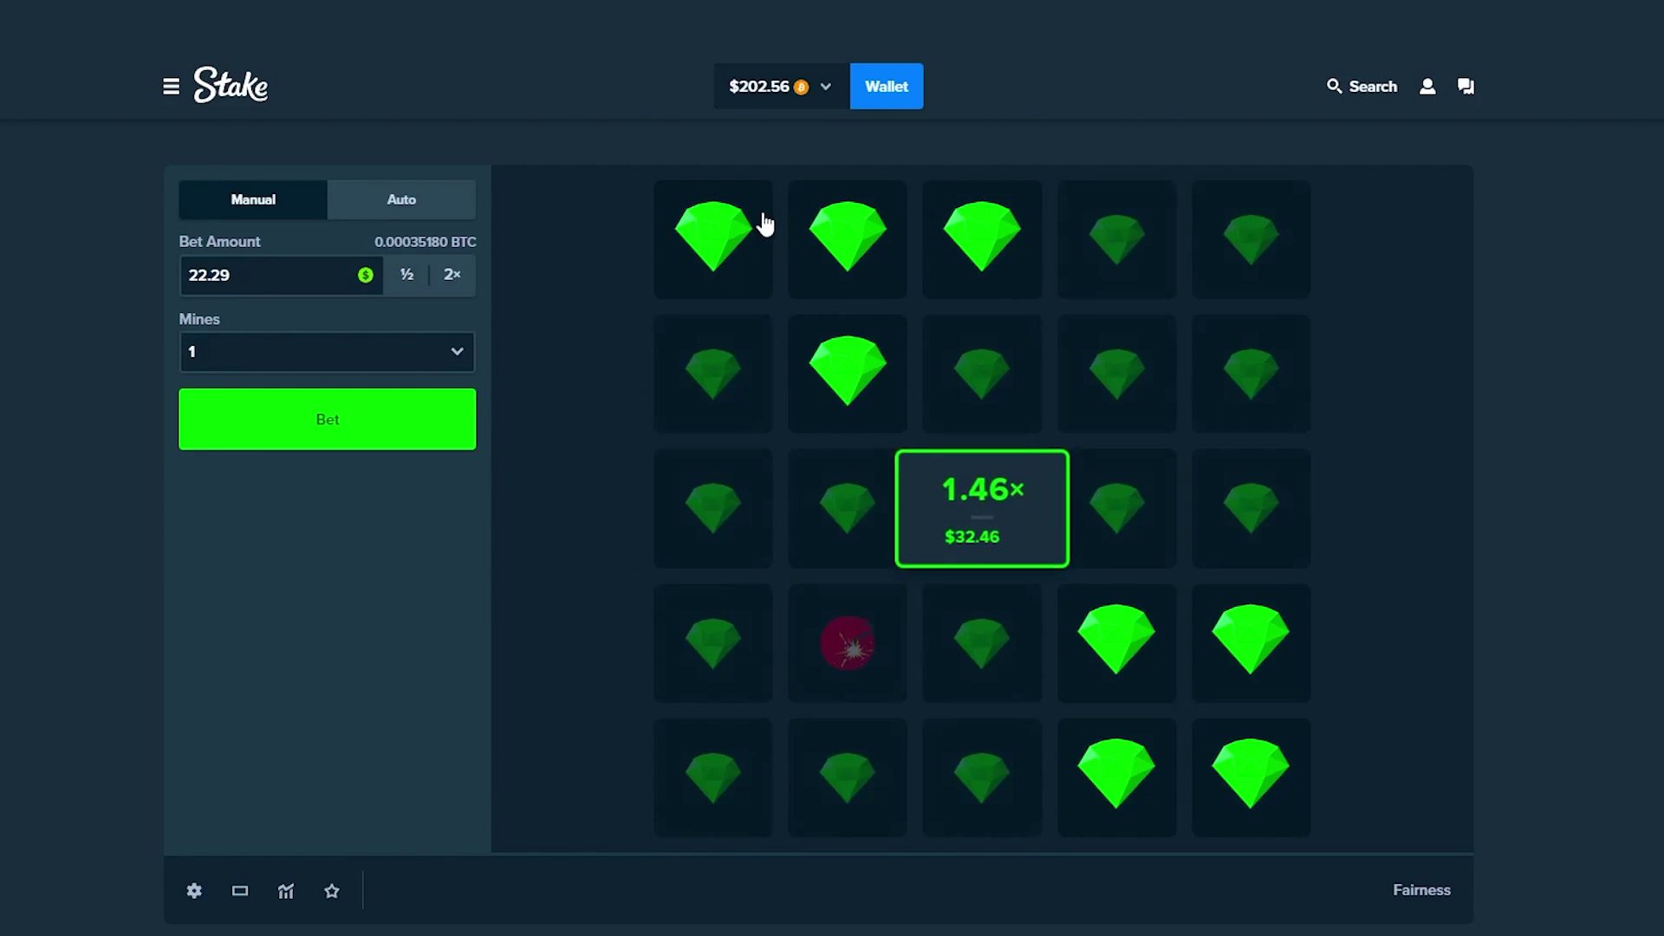